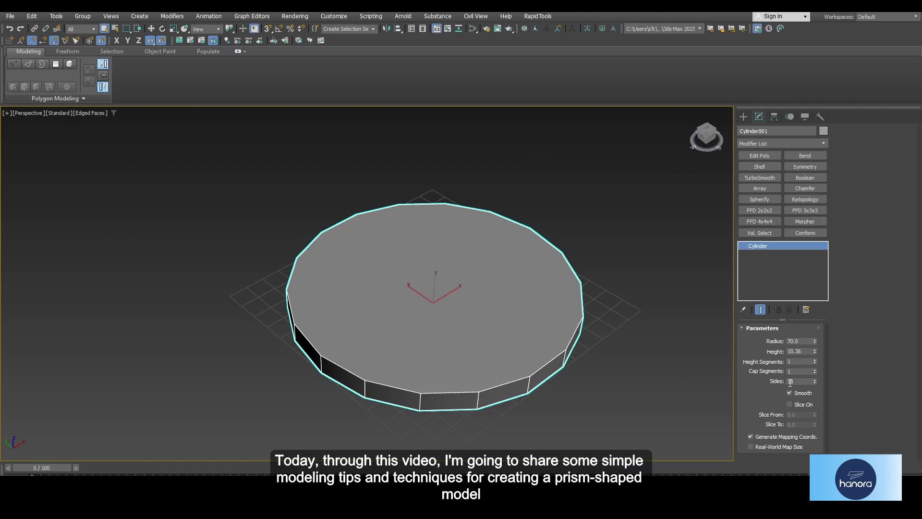
Step: Set the cylinder's sides to 3 and convert it to an Editable Poly
{"action": "type", "text": "3"}
{"action": "key", "text": "Return"}
{"action": "middle_click_drag", "start_coordinate": [577, 303], "coordinate": [566, 314]}
{"action": "right_click", "coordinate": [543, 190]}
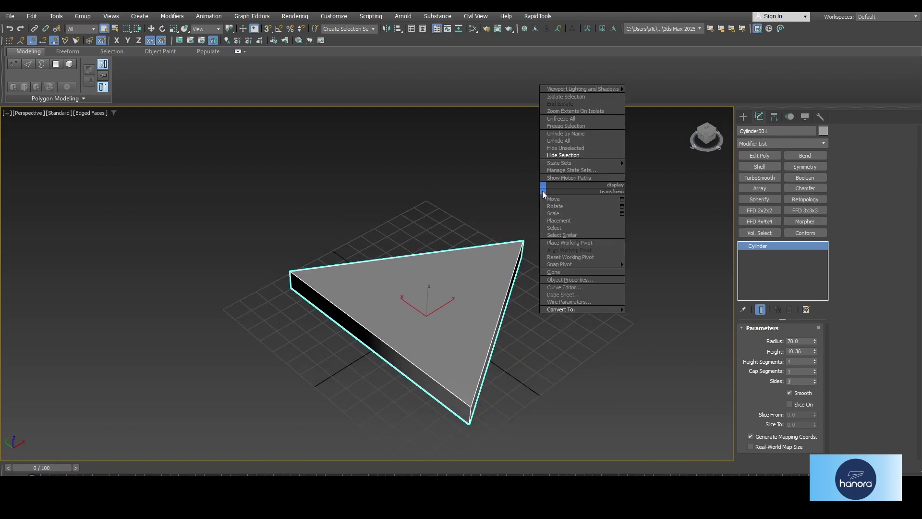
{"action": "mouse_move", "coordinate": [583, 309]}
{"action": "left_click", "coordinate": [627, 316]}
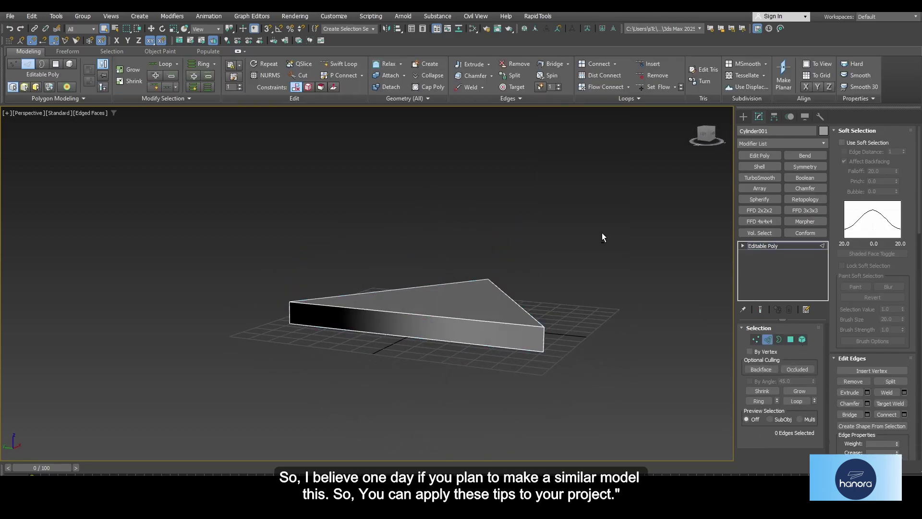
Step: Show all four views, hide the grid in the top, front and left views, and display them shaded
{"action": "key", "text": "alt+w"}
{"action": "left_click", "coordinate": [596, 199]}
{"action": "key", "text": "g"}
{"action": "left_click", "coordinate": [240, 236]}
{"action": "key", "text": "g"}
{"action": "left_click", "coordinate": [240, 399]}
{"action": "key", "text": "g"}
{"action": "left_click", "coordinate": [228, 243]}
{"action": "key", "text": "F3"}
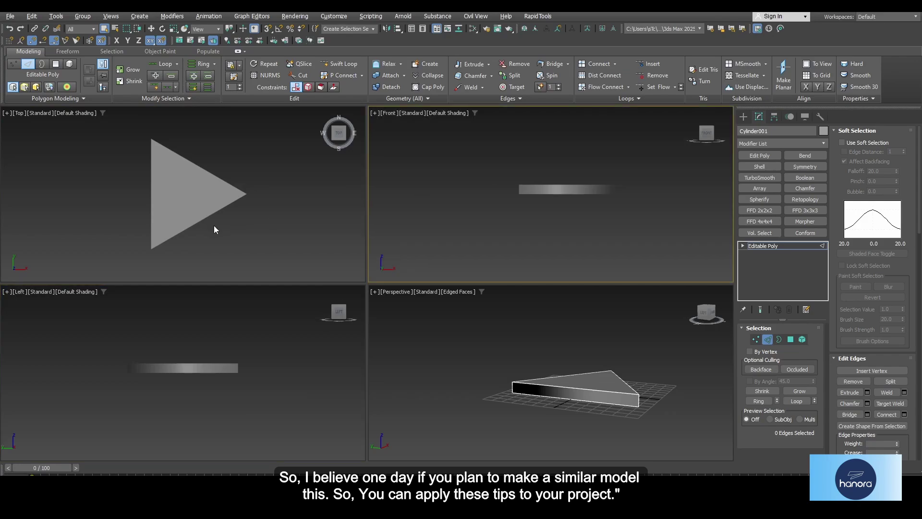
Step: Chamfer the triangular prism's three vertical corner edges with an edge chamfer amount of 27
{"action": "left_click_drag", "start_coordinate": [637, 186], "coordinate": [484, 189]}
{"action": "middle_click", "coordinate": [570, 330]}
{"action": "key", "text": "alt+w"}
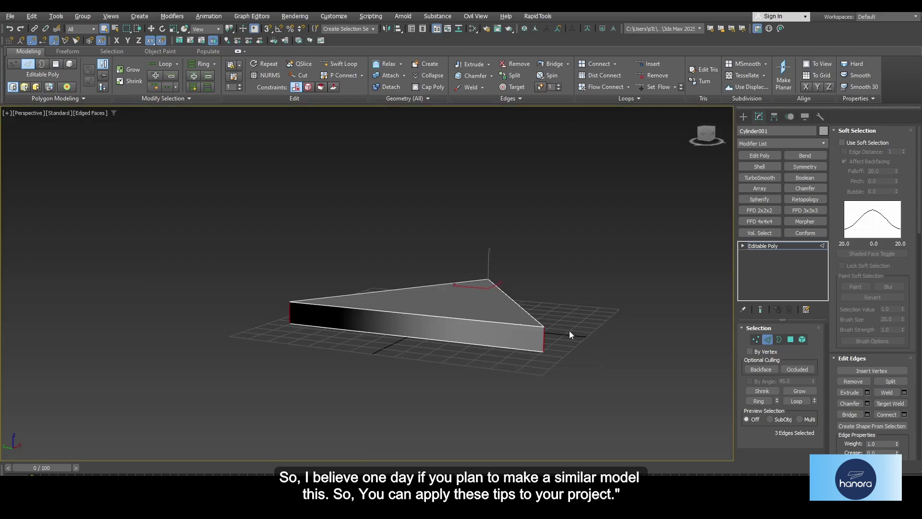
{"action": "middle_click_drag", "start_coordinate": [569, 330], "coordinate": [568, 377], "text": "alt"}
{"action": "left_click", "coordinate": [480, 84]}
{"action": "left_click", "coordinate": [663, 303]}
{"action": "type", "text": "2"}
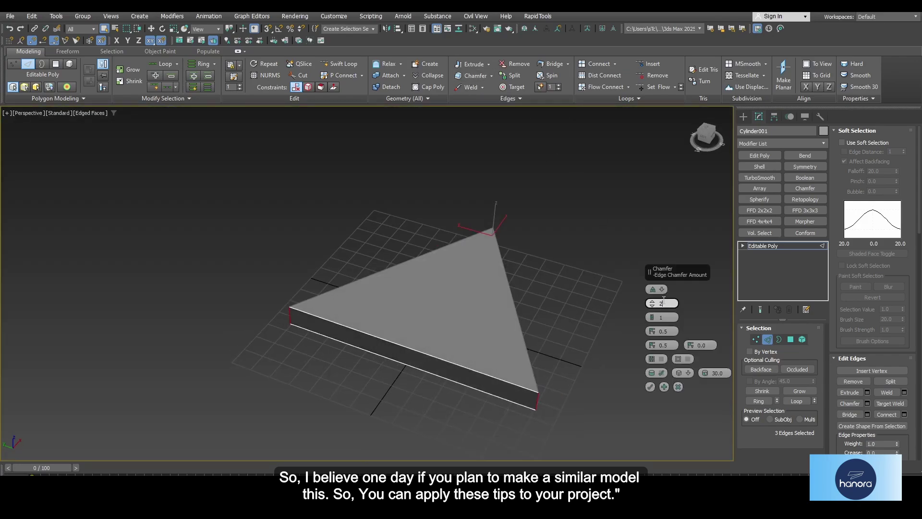
{"action": "type", "text": "5"}
{"action": "key", "text": "Return"}
{"action": "key", "text": "Return"}
{"action": "middle_click_drag", "start_coordinate": [354, 295], "coordinate": [354, 349], "text": "alt"}
{"action": "left_click", "coordinate": [670, 304]}
{"action": "type", "text": "27"}
{"action": "key", "text": "Return"}
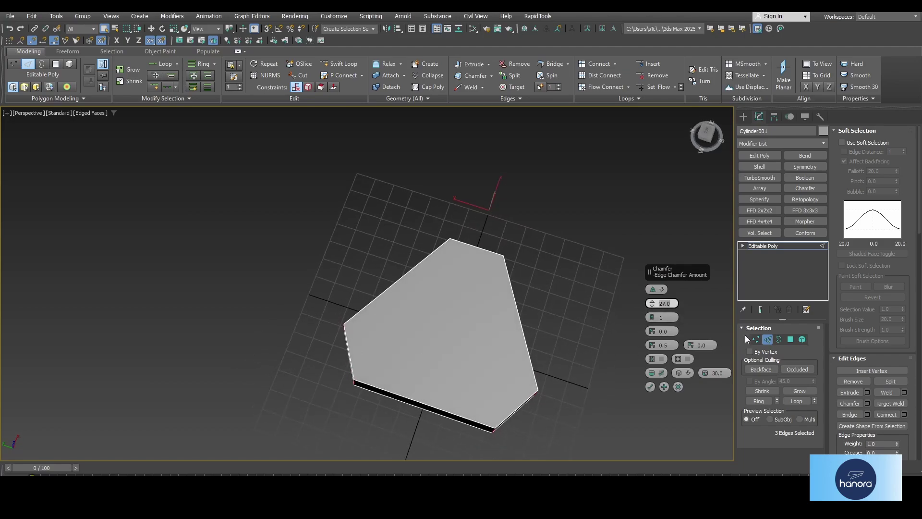
{"action": "left_click", "coordinate": [649, 387]}
Step: Remove the side and bottom geometry so only the flat upper face remains, and leave edge editing
{"action": "key", "text": "alt+w"}
{"action": "left_click", "coordinate": [699, 244]}
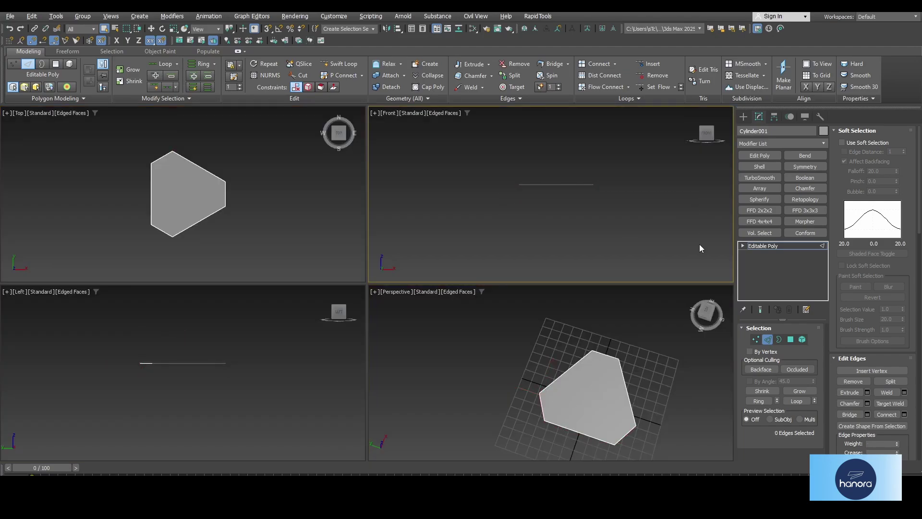
{"action": "left_click", "coordinate": [768, 340]}
Step: Move the pivot up to the plane of the flat face, and lower the object to ground level
{"action": "left_click", "coordinate": [775, 117]}
{"action": "left_click", "coordinate": [781, 183]}
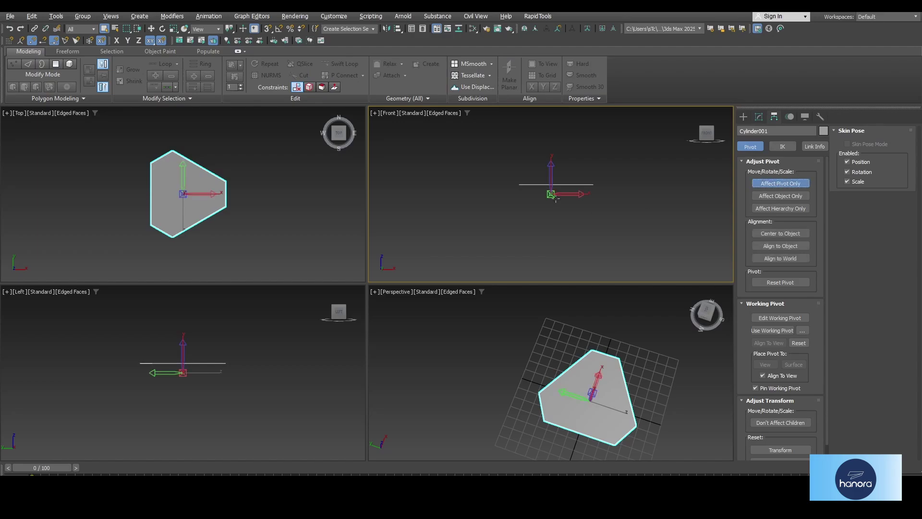
{"action": "key", "text": "alt+w"}
{"action": "left_click_drag", "start_coordinate": [367, 258], "coordinate": [399, 264]}
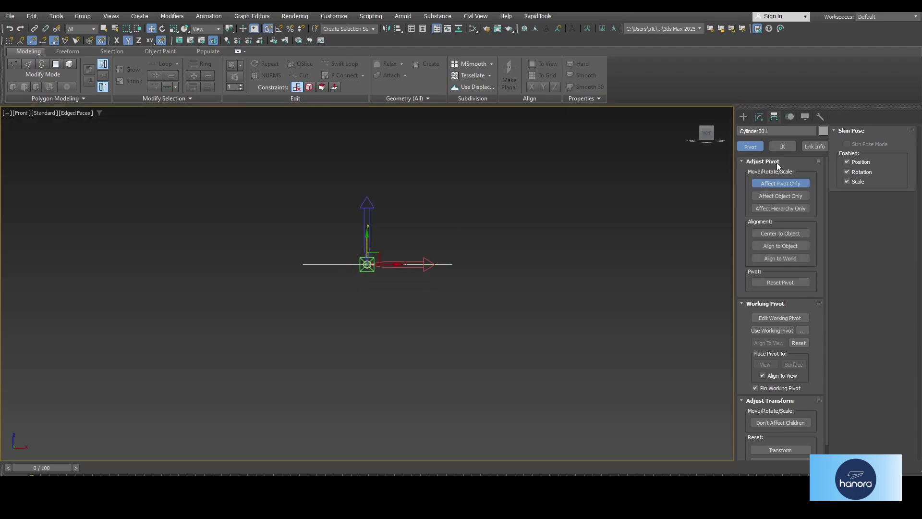
{"action": "left_click", "coordinate": [759, 117]}
{"action": "key", "text": "alt+w"}
{"action": "right_click", "coordinate": [531, 370]}
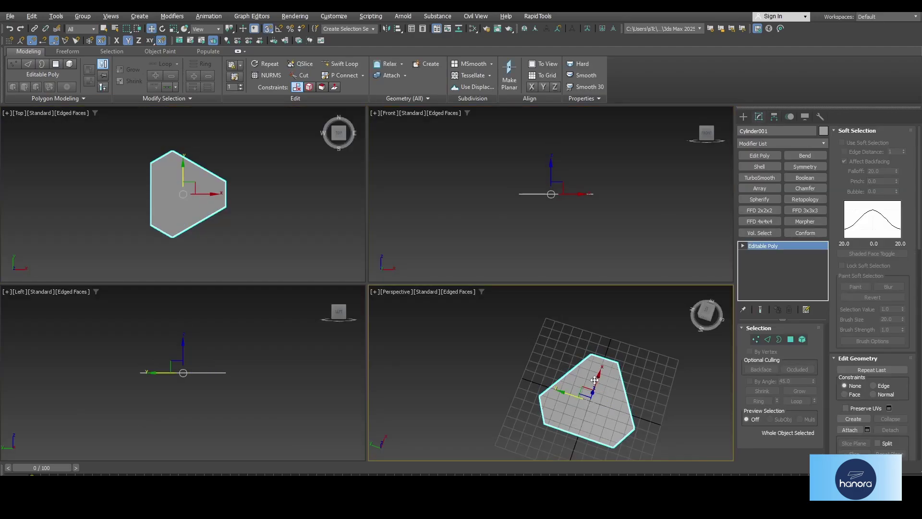
Step: Scale up the flat hexagonal face uniformly in the perspective view
{"action": "key", "text": "alt+w"}
{"action": "key", "text": "r"}
{"action": "middle_click_drag", "start_coordinate": [492, 350], "coordinate": [501, 348], "text": "alt"}
{"action": "left_click_drag", "start_coordinate": [452, 346], "coordinate": [461, 318]}
Step: Rotate the hexagonal face about Z with angle snap so a short side points up in the top view
{"action": "key", "text": "alt+w"}
{"action": "key", "text": "e"}
{"action": "left_click", "coordinate": [220, 186]}
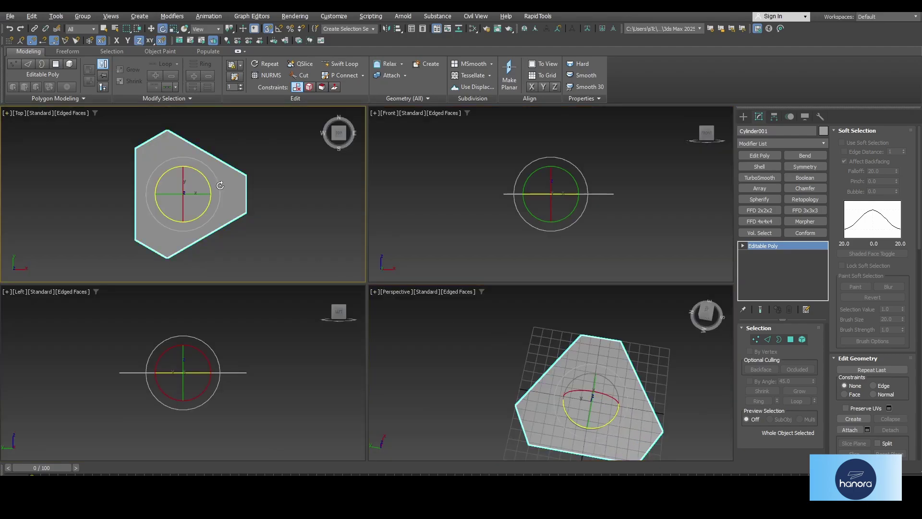
{"action": "left_click_drag", "start_coordinate": [198, 170], "coordinate": [210, 190]}
{"action": "key", "text": "ctrl+z"}
{"action": "key", "text": "a"}
{"action": "right_click", "coordinate": [502, 373]}
{"action": "key", "text": "alt+w"}
{"action": "middle_click_drag", "start_coordinate": [501, 373], "coordinate": [493, 344], "text": "alt"}
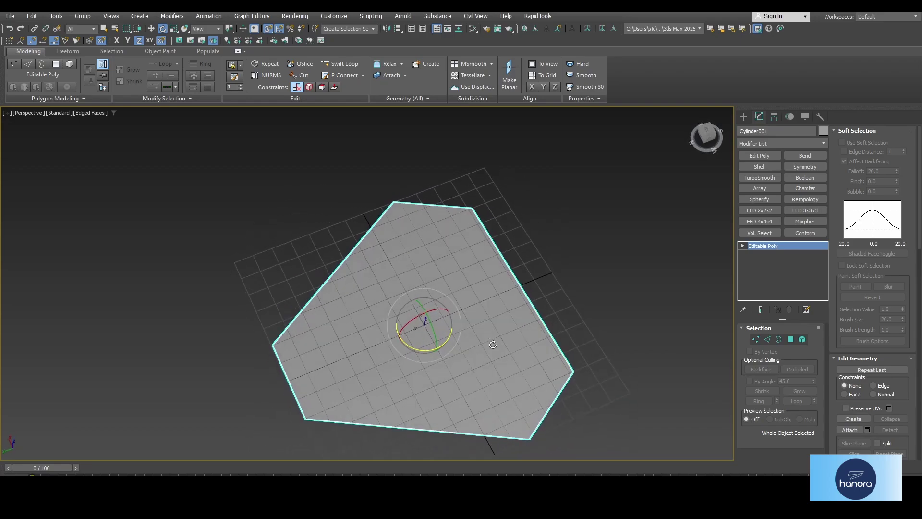
Step: Unhide the hidden cylinder and set its radius to 40
{"action": "right_click", "coordinate": [525, 267]}
{"action": "left_click", "coordinate": [553, 220]}
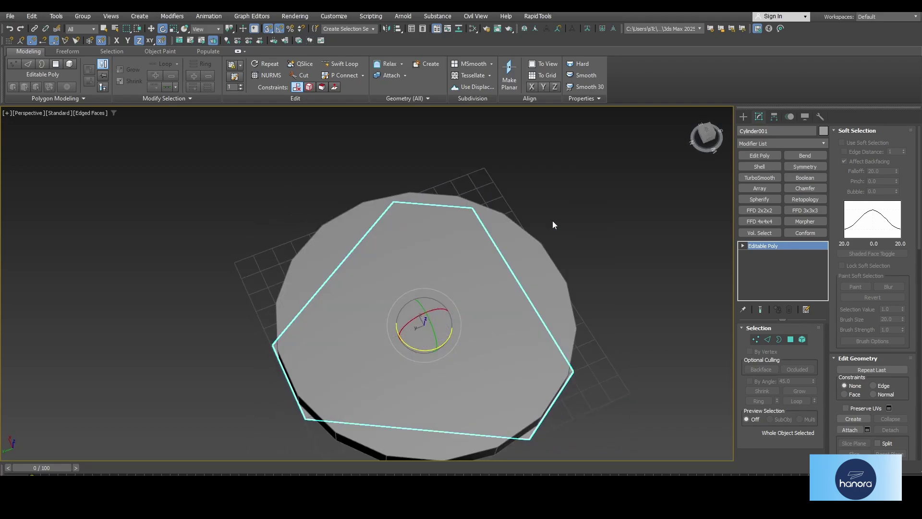
{"action": "left_click", "coordinate": [520, 241]}
{"action": "left_click_drag", "start_coordinate": [816, 343], "coordinate": [816, 32]}
{"action": "key", "text": "alt+w"}
{"action": "right_click", "coordinate": [360, 250]}
{"action": "key", "text": "alt+w"}
{"action": "scroll", "coordinate": [360, 249], "scroll_direction": "up", "scroll_amount": 2}
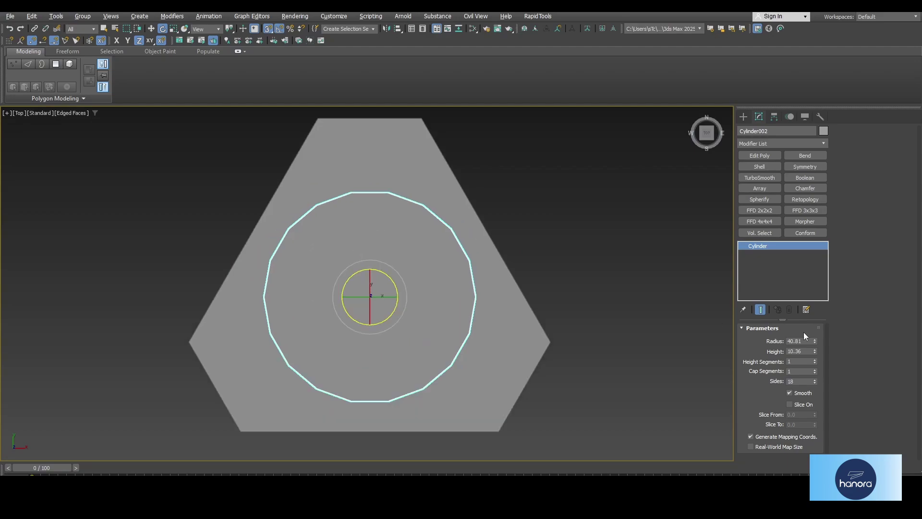
{"action": "type", "text": "40"}
{"action": "key", "text": "Return"}
{"action": "key", "text": "alt+w"}
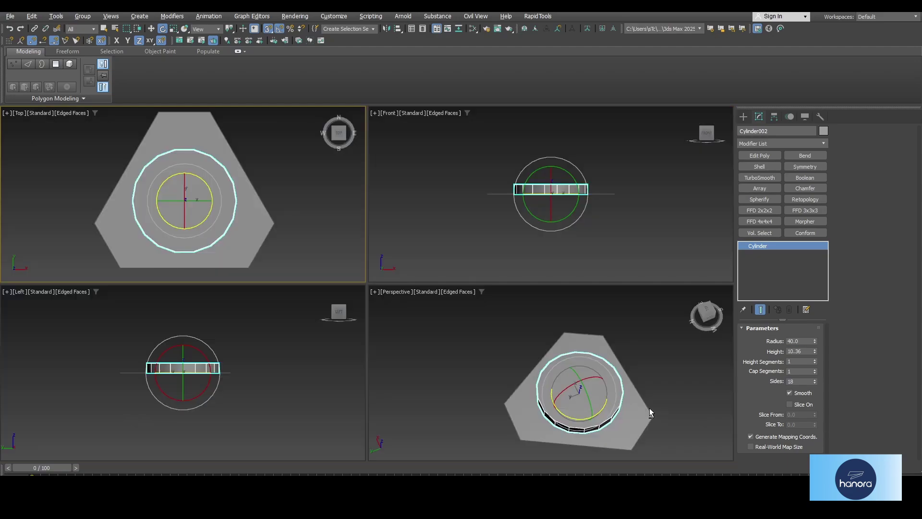
Step: Lower the cylinder along Z so it cuts through the flat face, and set its sides to 12
{"action": "key", "text": "alt+w"}
{"action": "middle_click_drag", "start_coordinate": [650, 407], "coordinate": [521, 316], "text": "alt"}
{"action": "key", "text": "w"}
{"action": "key", "text": "s"}
{"action": "left_click_drag", "start_coordinate": [426, 309], "coordinate": [425, 322]}
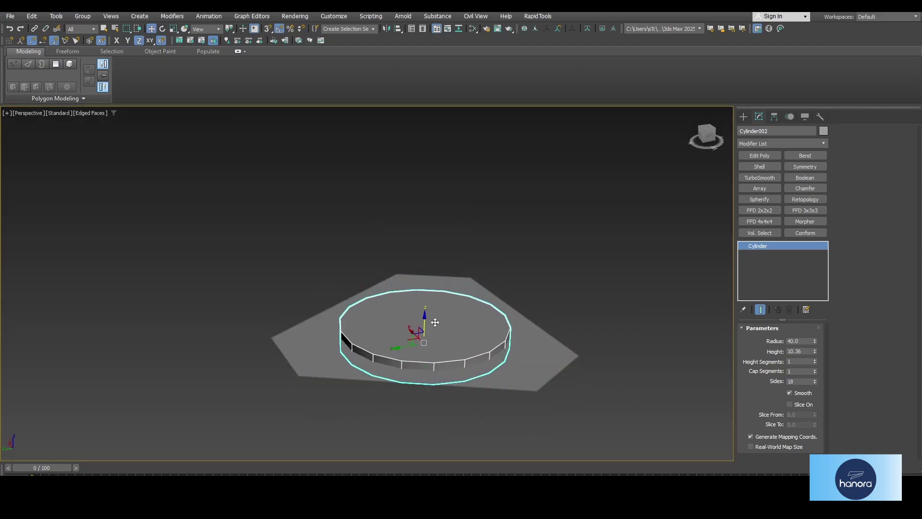
{"action": "middle_click_drag", "start_coordinate": [435, 322], "coordinate": [435, 353], "text": "alt"}
{"action": "type", "text": "12"}
{"action": "key", "text": "Return"}
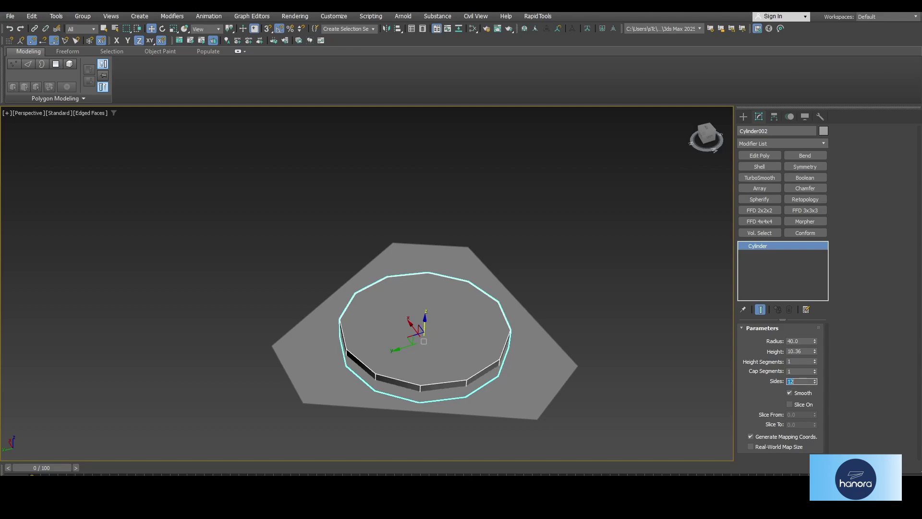
Step: Clone the 12-sided cylinder in place and hide the clone
{"action": "key", "text": "ctrl+v"}
{"action": "key", "text": "Return"}
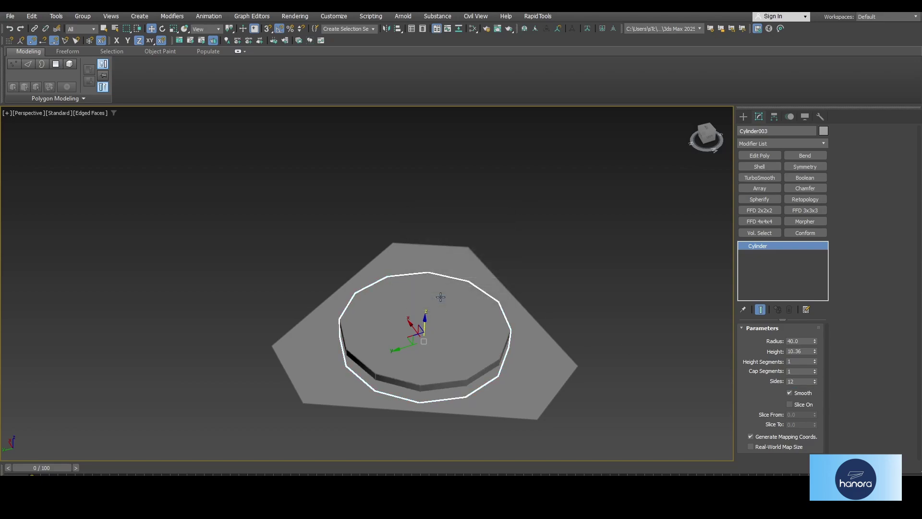
{"action": "right_click", "coordinate": [456, 293]}
{"action": "left_click", "coordinate": [481, 261]}
Step: Subtract the 12-sided cylinder from the hexagonal face with the Boolean modifier and convert the result to an Editable Poly
{"action": "left_click", "coordinate": [481, 274]}
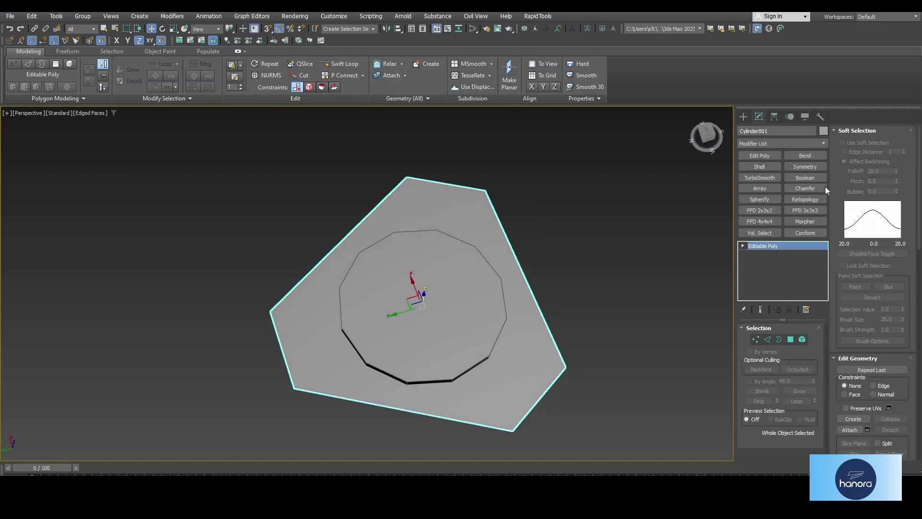
{"action": "left_click", "coordinate": [469, 298]}
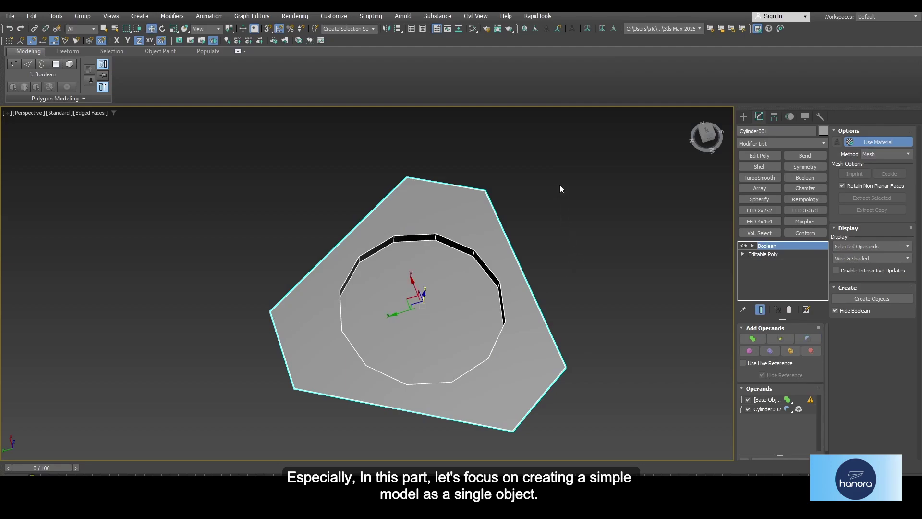
{"action": "right_click", "coordinate": [559, 182]}
{"action": "mouse_move", "coordinate": [590, 303]}
{"action": "left_click", "coordinate": [669, 311]}
Step: Delete the polygons left inside the circular recess to open the hole
{"action": "key", "text": "4"}
{"action": "left_click", "coordinate": [450, 309]}
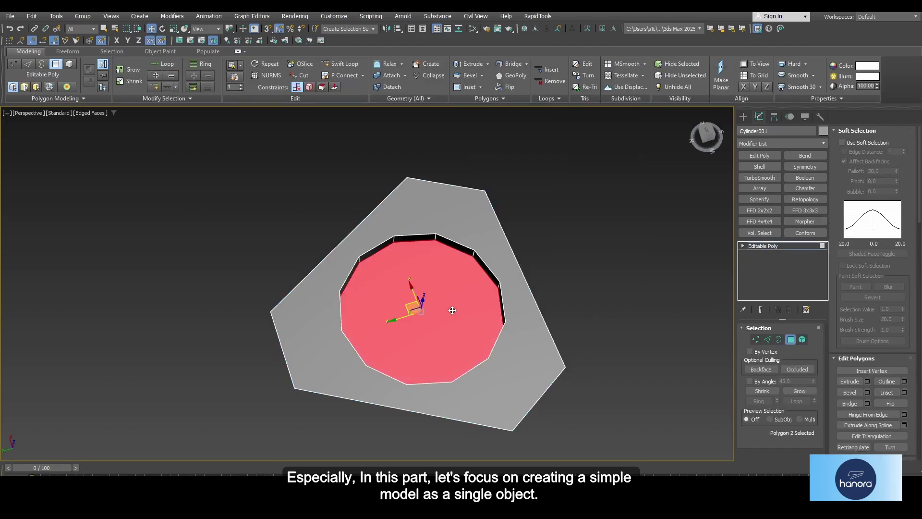
{"action": "key", "text": "Delete"}
Step: In the top view, cut edges from the hole's upper vertices to the upper short side and to the upper-right long side
{"action": "left_click", "coordinate": [757, 340]}
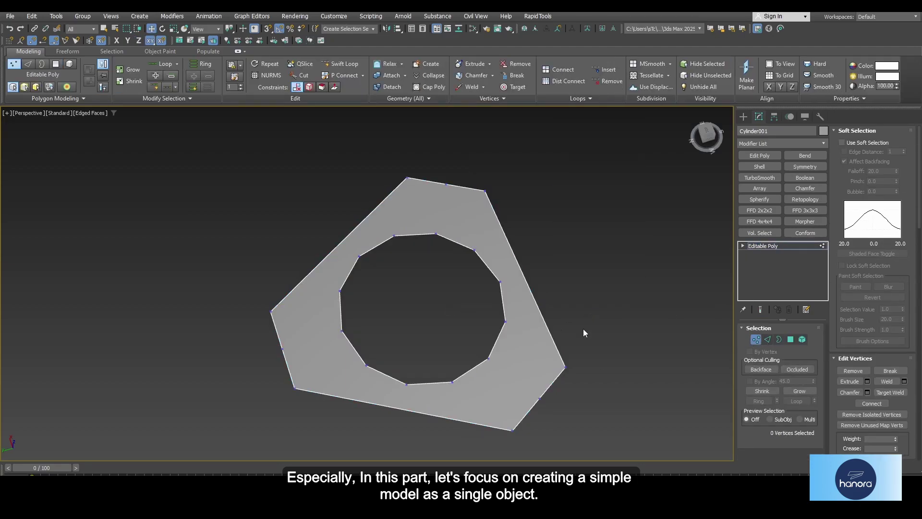
{"action": "middle_click_drag", "start_coordinate": [583, 331], "coordinate": [618, 320], "text": "alt"}
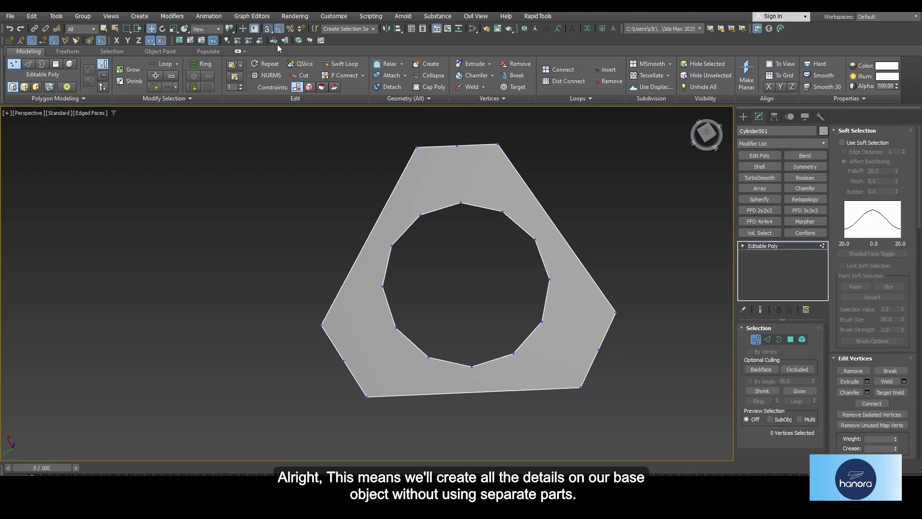
{"action": "key", "text": "t"}
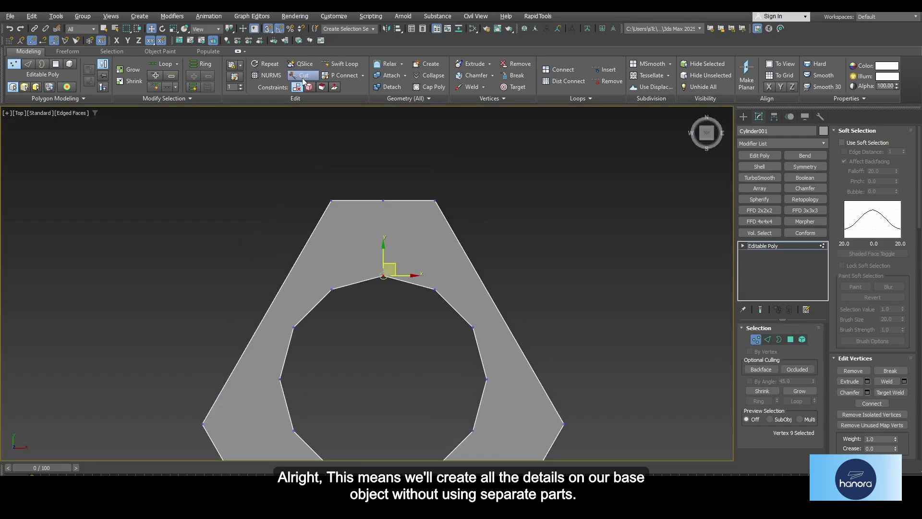
{"action": "left_click", "coordinate": [303, 77]}
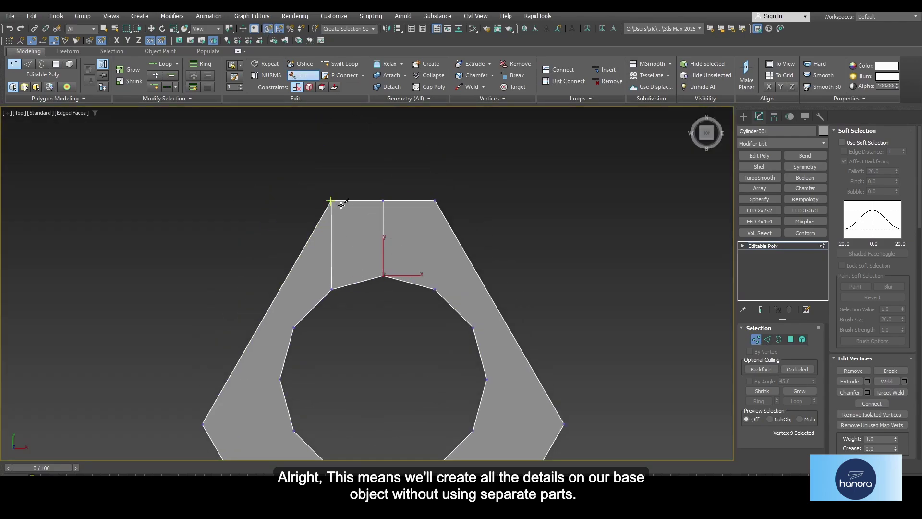
{"action": "left_click", "coordinate": [436, 205]}
{"action": "middle_click_drag", "start_coordinate": [481, 354], "coordinate": [464, 308]}
{"action": "left_click", "coordinate": [479, 271]}
{"action": "right_click", "coordinate": [482, 275]}
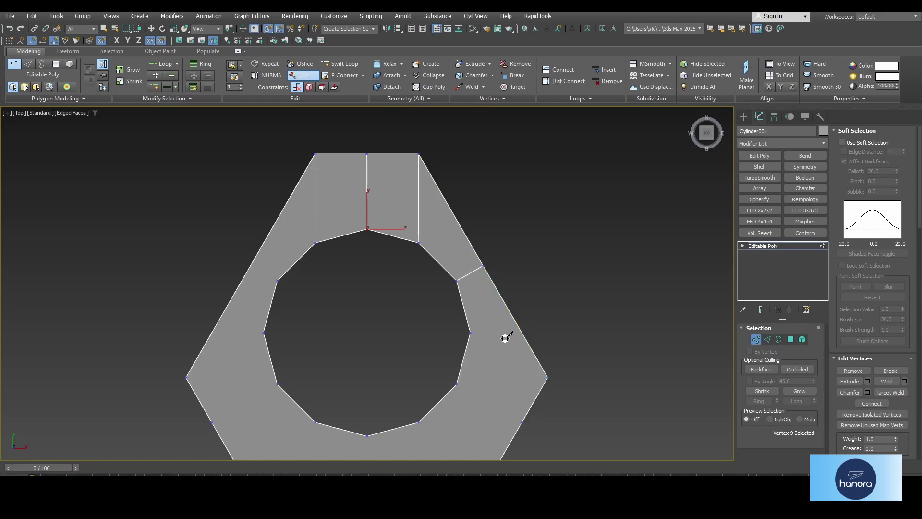
Step: Cut edges from the hole's lower-right vertices to the lower-right corner's three outer vertices, and one straight down to the lower edge
{"action": "middle_click_drag", "start_coordinate": [509, 336], "coordinate": [459, 264]}
{"action": "left_click", "coordinate": [422, 262]}
{"action": "middle_click_drag", "start_coordinate": [409, 373], "coordinate": [423, 332]}
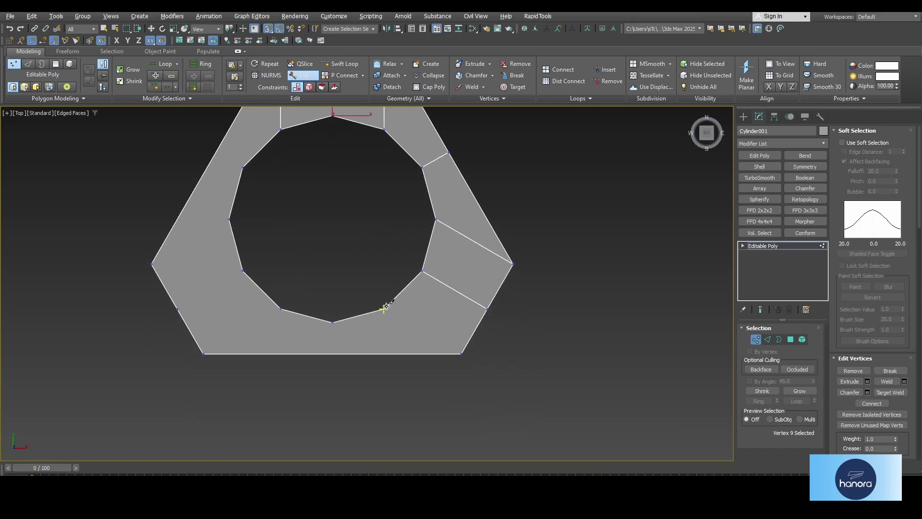
{"action": "right_click", "coordinate": [460, 356]}
{"action": "left_click", "coordinate": [333, 323]}
{"action": "left_click", "coordinate": [332, 353]}
{"action": "right_click", "coordinate": [332, 353]}
Step: Cut matching edges from the hole's left vertices to the lower-left corner and upper-left long side, and leave vertex editing
{"action": "middle_click_drag", "start_coordinate": [293, 334], "coordinate": [430, 347]}
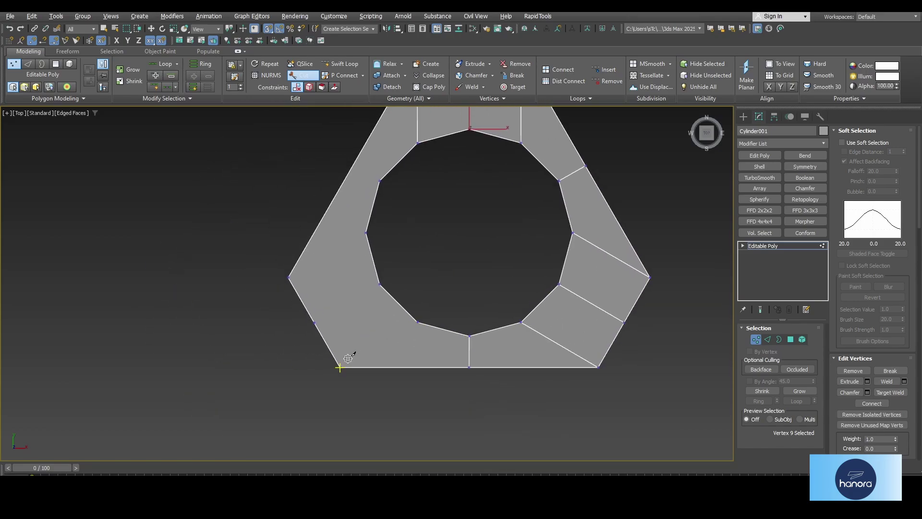
{"action": "middle_click_drag", "start_coordinate": [365, 233], "coordinate": [403, 265]}
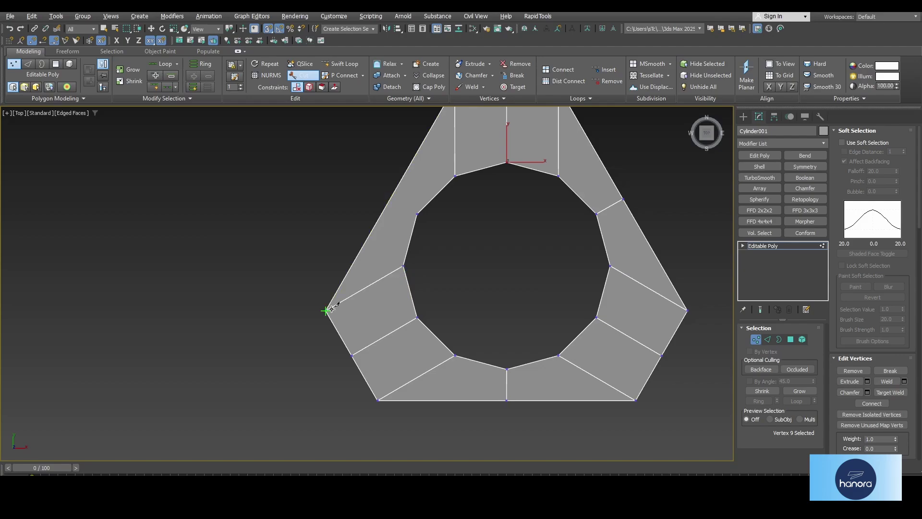
{"action": "middle_click_drag", "start_coordinate": [326, 310], "coordinate": [367, 372]}
{"action": "right_click", "coordinate": [446, 270]}
{"action": "middle_click_drag", "start_coordinate": [446, 270], "coordinate": [353, 234]}
{"action": "left_click", "coordinate": [755, 338]}
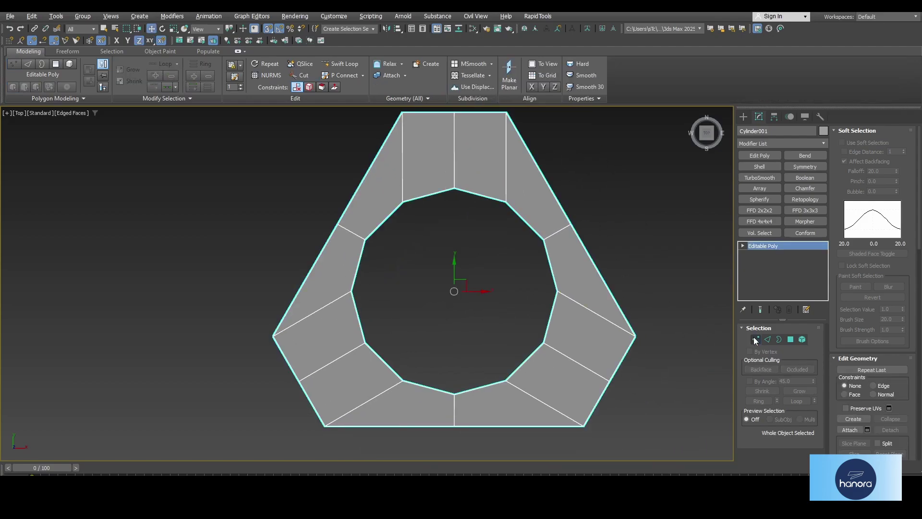
Step: Unhide all objects to bring back the cylinder clone inside the hole
{"action": "right_click", "coordinate": [522, 306]}
{"action": "left_click", "coordinate": [551, 258]}
{"action": "scroll", "coordinate": [486, 295], "scroll_direction": "down", "scroll_amount": 3}
{"action": "middle_click_drag", "start_coordinate": [487, 296], "coordinate": [404, 304]}
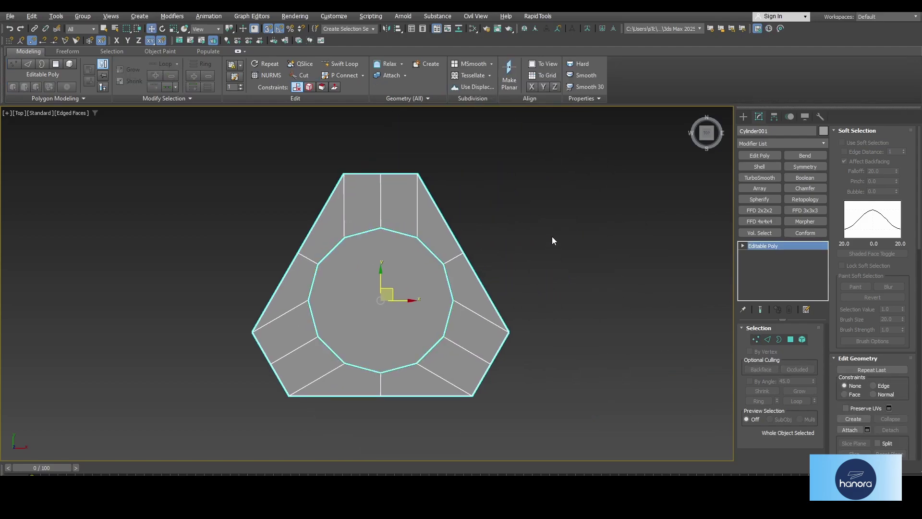
Step: Select the plate and the cylinder together and clone both along the X axis in the perspective view
{"action": "left_click_drag", "start_coordinate": [552, 236], "coordinate": [461, 313]}
{"action": "key", "text": "alt+w"}
{"action": "middle_click", "coordinate": [500, 353]}
{"action": "key", "text": "alt+w"}
{"action": "scroll", "coordinate": [518, 321], "scroll_direction": "down", "scroll_amount": 3}
{"action": "middle_click_drag", "start_coordinate": [520, 321], "coordinate": [464, 287], "text": "alt"}
{"action": "key", "text": "s"}
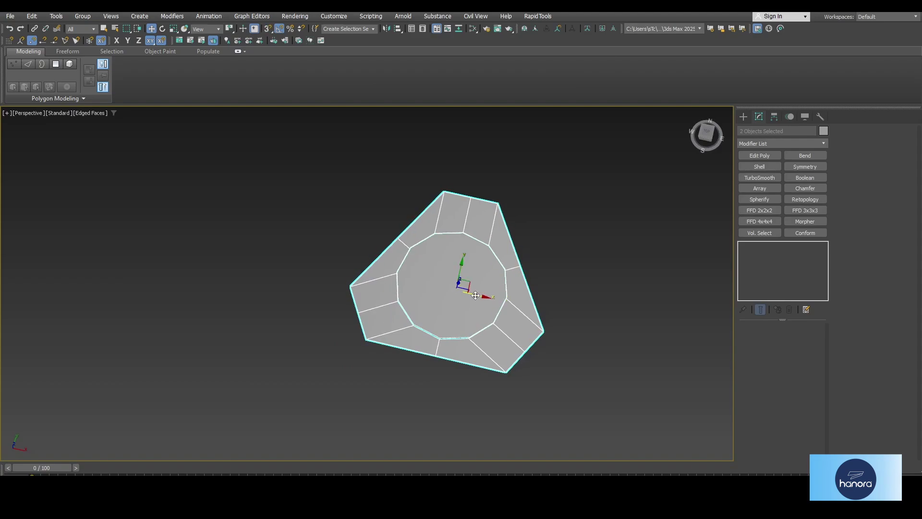
{"action": "left_click_drag", "start_coordinate": [480, 295], "coordinate": [797, 374], "text": "shift"}
{"action": "left_click", "coordinate": [468, 305]}
Step: Apply the Retopology modifier to the cloned plate with a face count of 50 and compute it
{"action": "key", "text": "z"}
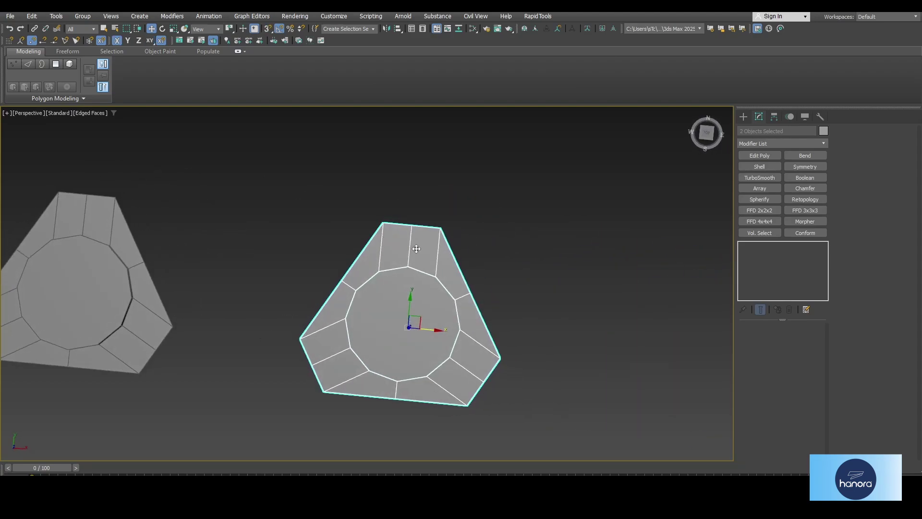
{"action": "left_click", "coordinate": [805, 199]}
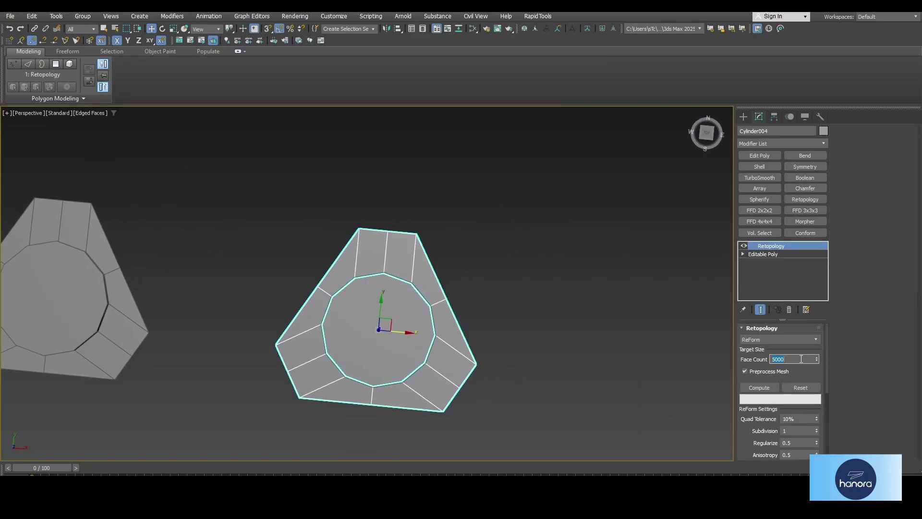
{"action": "left_click", "coordinate": [763, 388]}
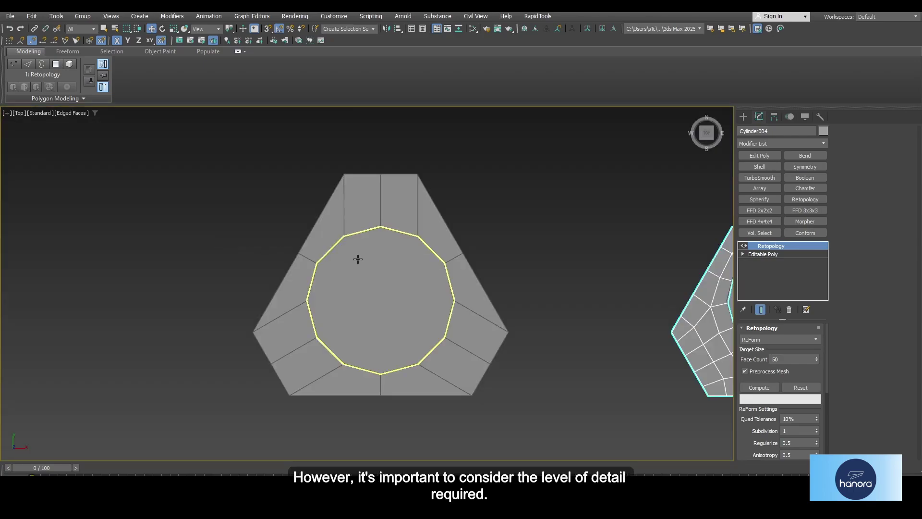
Step: Recompute the plate clone's retopology with a face count of 45 and convert the result to Editable Poly
{"action": "key", "text": "z"}
{"action": "key", "text": "F3"}
{"action": "scroll", "coordinate": [376, 242], "scroll_direction": "up", "scroll_amount": 2}
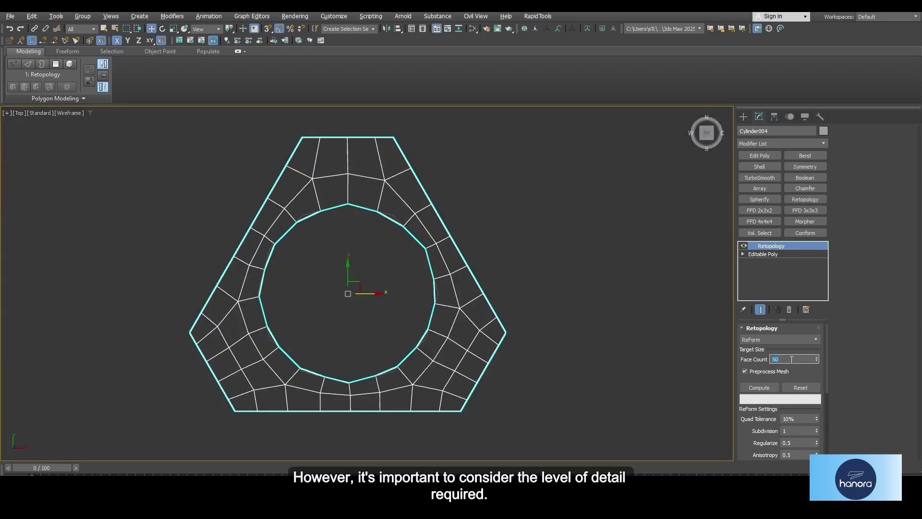
{"action": "middle_click_drag", "start_coordinate": [527, 281], "coordinate": [534, 306]}
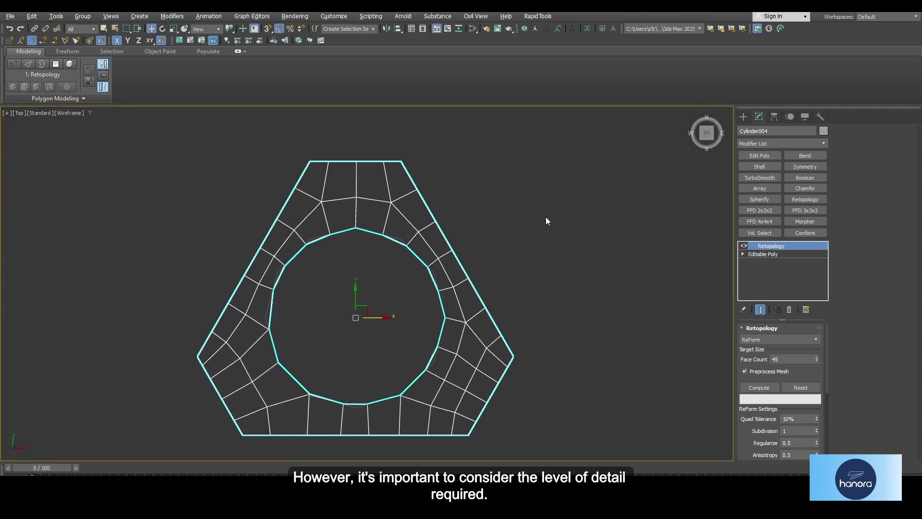
{"action": "right_click", "coordinate": [545, 215]}
{"action": "mouse_move", "coordinate": [606, 339]}
{"action": "left_click", "coordinate": [656, 346]}
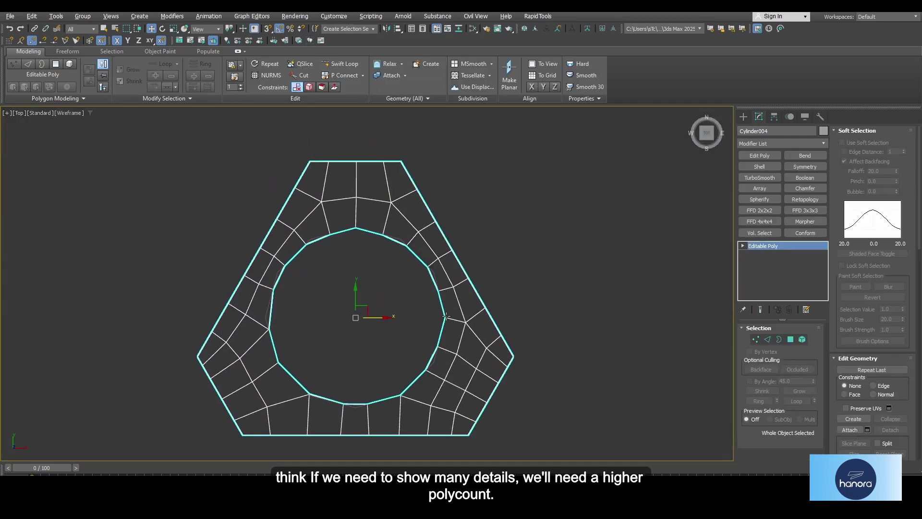
Step: Set the cylinder inside the retopologized hole to 18 sides and rotate it about its vertical axis
{"action": "left_click", "coordinate": [780, 340]}
{"action": "left_click", "coordinate": [779, 339]}
{"action": "scroll", "coordinate": [362, 228], "scroll_direction": "up", "scroll_amount": 3}
{"action": "left_click", "coordinate": [362, 229]}
{"action": "left_click", "coordinate": [797, 381]}
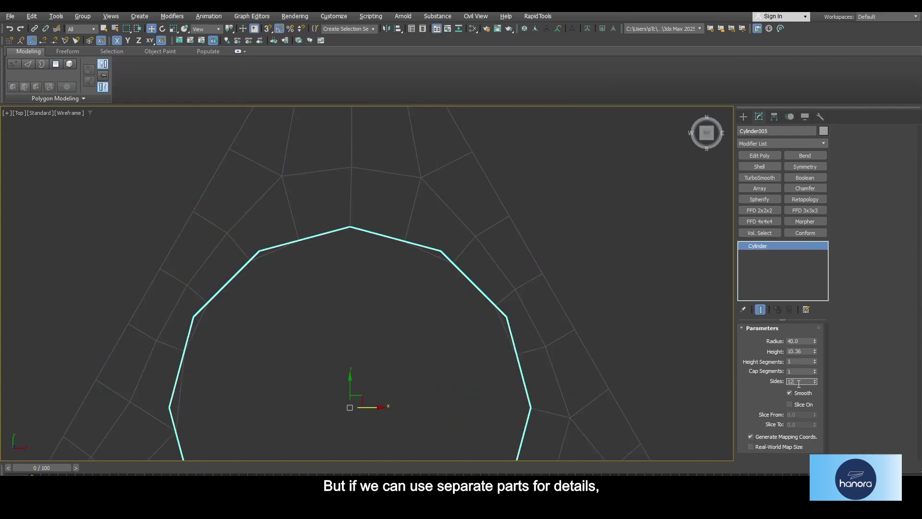
{"action": "type", "text": "18"}
{"action": "key", "text": "Return"}
{"action": "middle_click_drag", "start_coordinate": [316, 262], "coordinate": [358, 176]}
{"action": "key", "text": "e"}
{"action": "left_click_drag", "start_coordinate": [400, 293], "coordinate": [445, 301]}
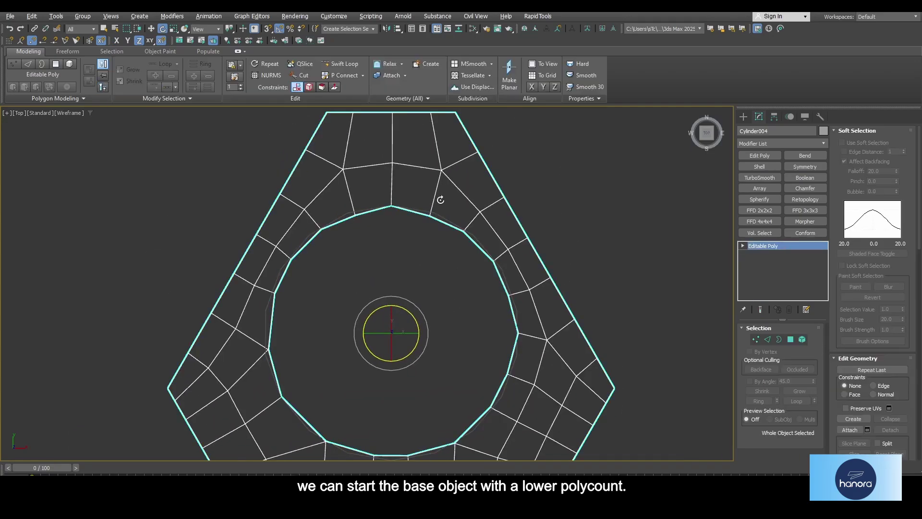
Step: Snap the vertices along the hole's upper-left arc onto the matching corners of the 18-sided cylinder
{"action": "key", "text": "1"}
{"action": "scroll", "coordinate": [388, 199], "scroll_direction": "up", "scroll_amount": 5}
{"action": "key", "text": "w"}
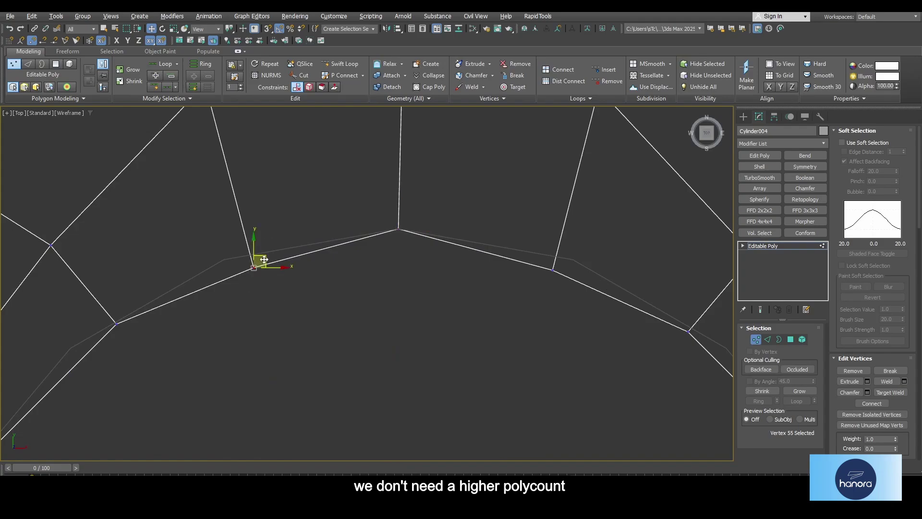
{"action": "left_click_drag", "start_coordinate": [264, 259], "coordinate": [263, 251]}
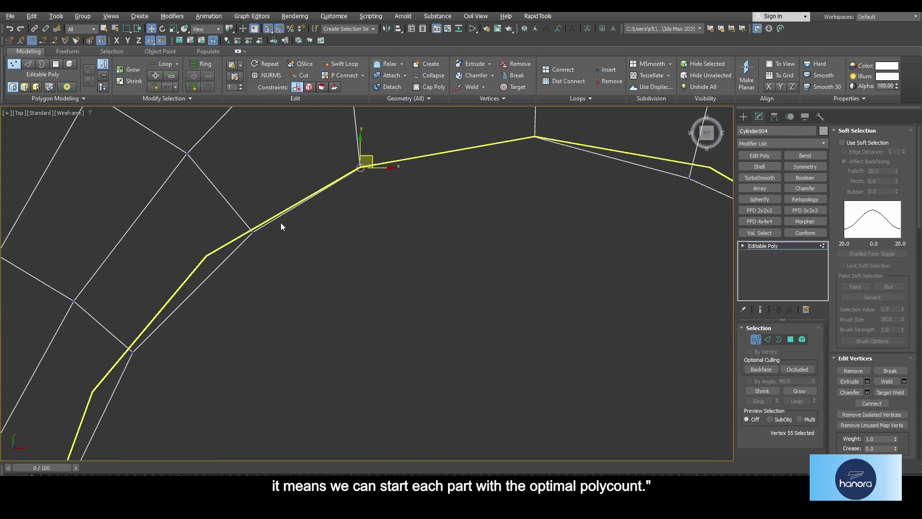
{"action": "left_click", "coordinate": [212, 251]}
{"action": "scroll", "coordinate": [228, 271], "scroll_direction": "down", "scroll_amount": 3}
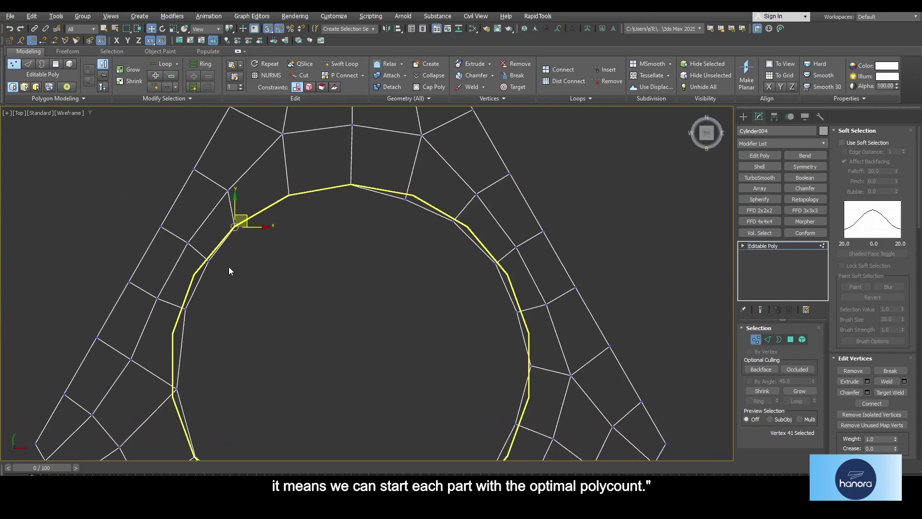
{"action": "left_click_drag", "start_coordinate": [209, 261], "coordinate": [194, 274]}
{"action": "left_click_drag", "start_coordinate": [186, 309], "coordinate": [173, 333]}
Step: Snap the vertices along the hole's upper-right arc onto the cylinder's corners and leave vertex editing
{"action": "middle_click_drag", "start_coordinate": [402, 291], "coordinate": [327, 287]}
{"action": "left_click_drag", "start_coordinate": [331, 195], "coordinate": [338, 190]}
{"action": "left_click_drag", "start_coordinate": [379, 217], "coordinate": [392, 222]}
{"action": "left_click_drag", "start_coordinate": [421, 259], "coordinate": [433, 270]}
{"action": "left_click_drag", "start_coordinate": [443, 307], "coordinate": [456, 325]}
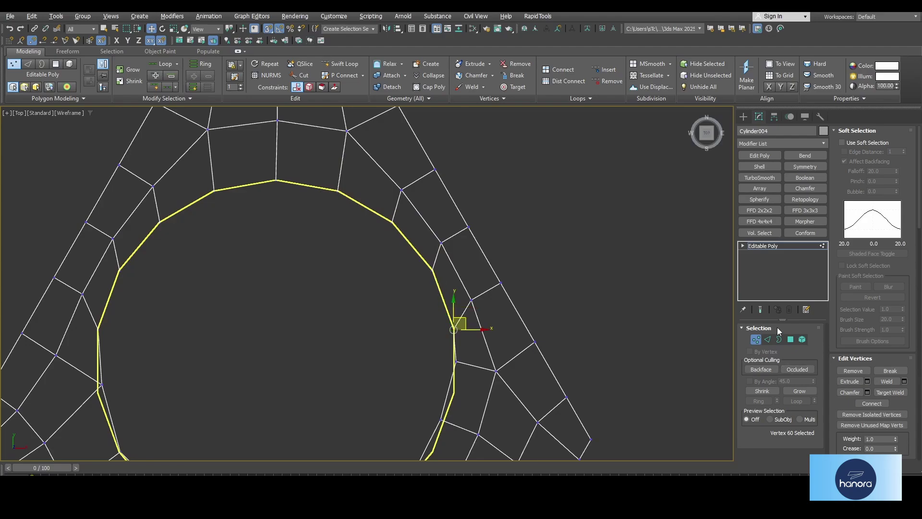
{"action": "key", "text": "1"}
{"action": "left_click", "coordinate": [781, 145]}
{"action": "type", "text": "sl"}
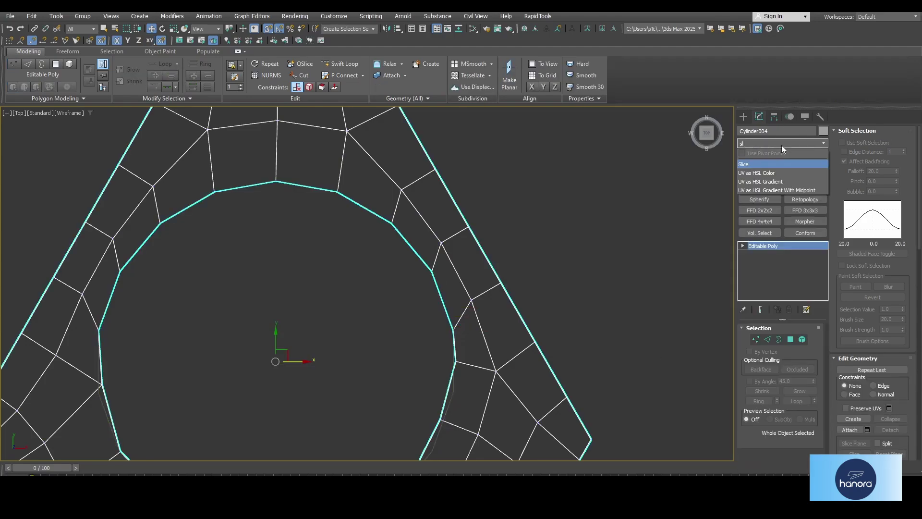
{"action": "key", "text": "Return"}
{"action": "scroll", "coordinate": [508, 227], "scroll_direction": "down", "scroll_amount": 3}
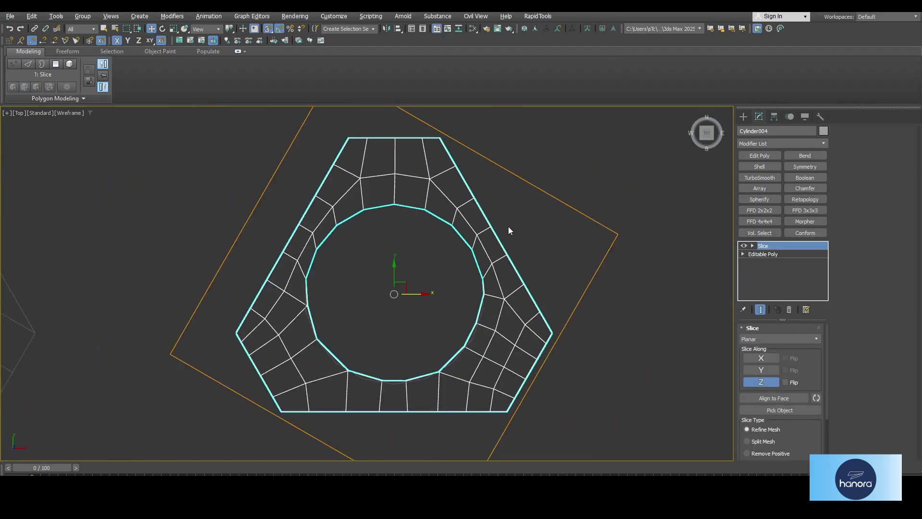
{"action": "left_click", "coordinate": [789, 309]}
Step: Reset the plate's transform with Reset XForm and convert it back to Editable Poly
{"action": "left_click", "coordinate": [821, 117]}
{"action": "left_click", "coordinate": [780, 234]}
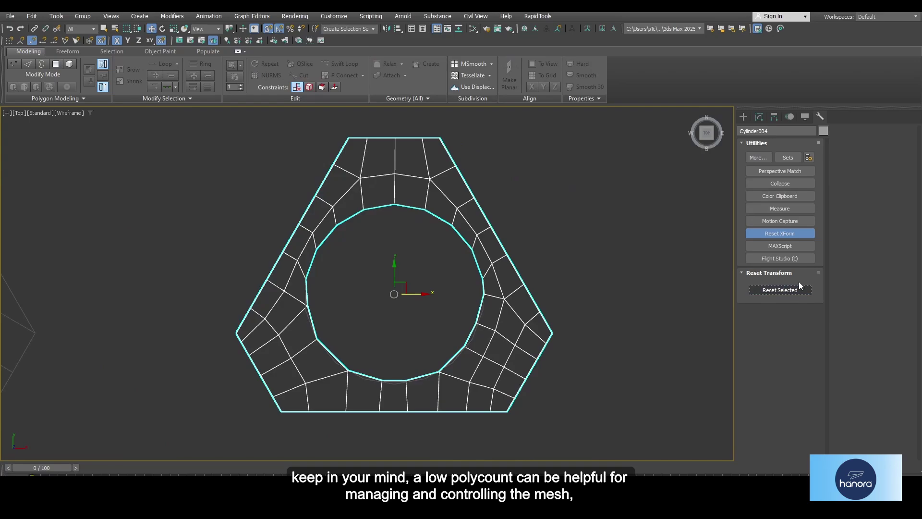
{"action": "left_click", "coordinate": [799, 285]}
{"action": "left_click", "coordinate": [759, 117]}
{"action": "right_click", "coordinate": [572, 174]}
{"action": "mouse_move", "coordinate": [649, 298]}
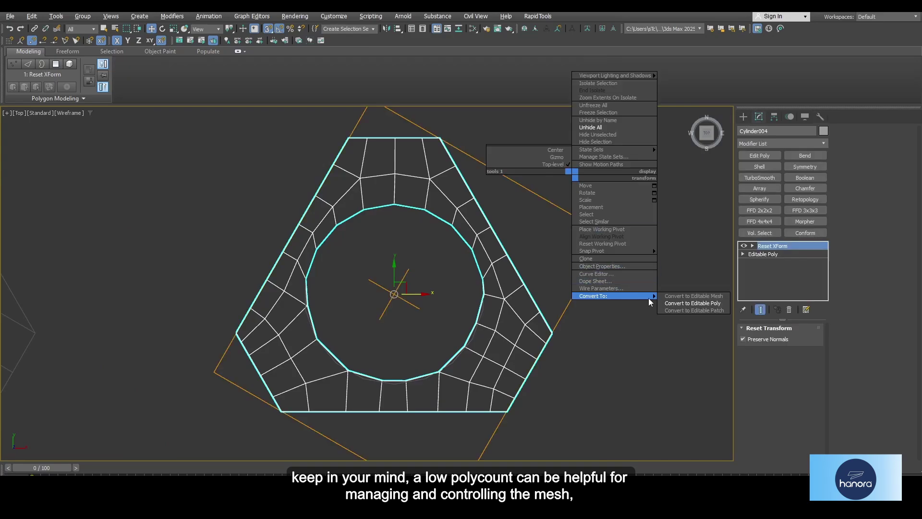
{"action": "left_click", "coordinate": [686, 303]}
Step: Add a Slice modifier and rotate its plane upright, crossing the hole's centre diagonally from lower left to upper right
{"action": "left_click", "coordinate": [776, 143]}
{"action": "type", "text": "sl"}
{"action": "key", "text": "Return"}
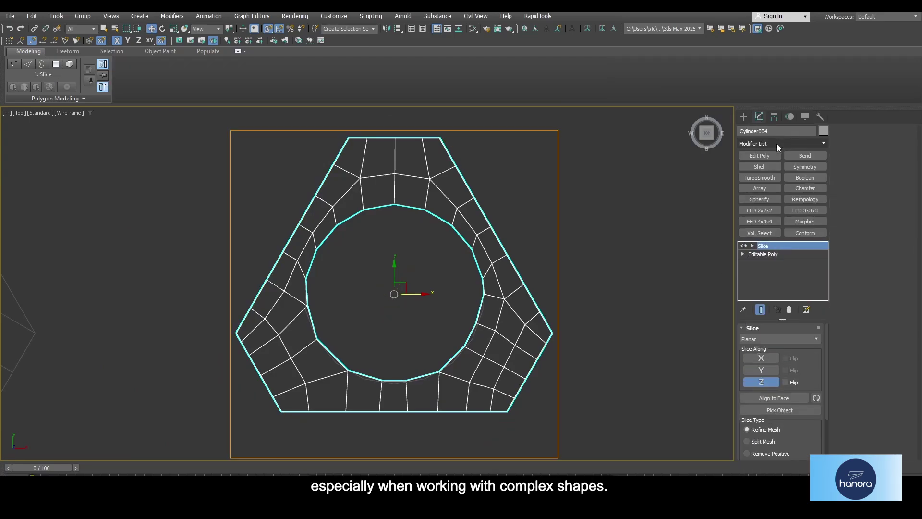
{"action": "left_click", "coordinate": [778, 254]}
{"action": "key", "text": "e"}
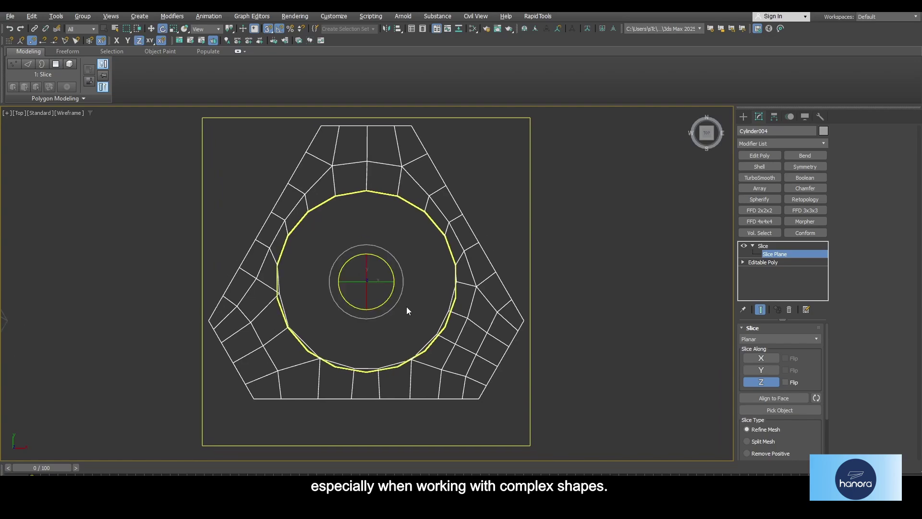
{"action": "left_click_drag", "start_coordinate": [377, 284], "coordinate": [421, 291]}
{"action": "left_click_drag", "start_coordinate": [384, 268], "coordinate": [406, 288]}
Step: Set the slice type to Remove Positive to cut away the plate's lower-right half
{"action": "scroll", "coordinate": [778, 384], "scroll_direction": "down", "scroll_amount": 3}
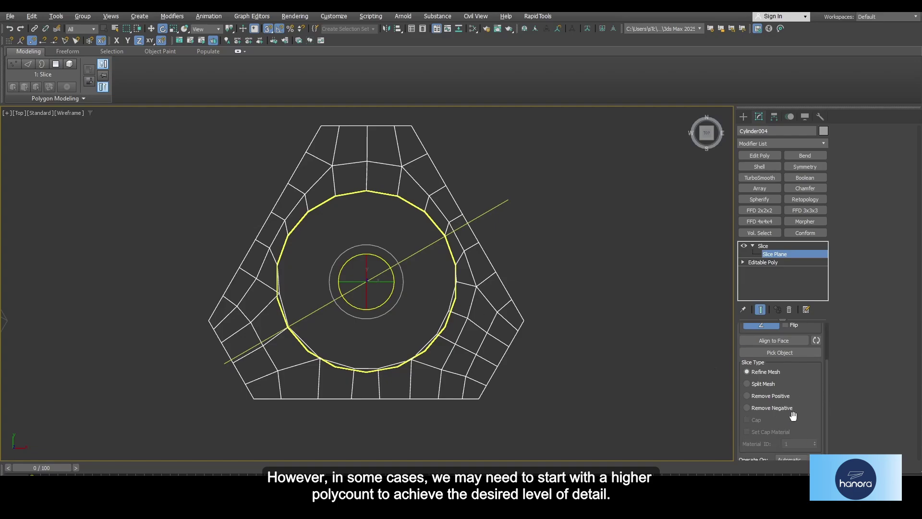
{"action": "left_click", "coordinate": [771, 401]}
{"action": "left_click", "coordinate": [770, 389]}
{"action": "middle_click_drag", "start_coordinate": [528, 291], "coordinate": [529, 312]}
Step: Copy the Slice modifier and paste a second one above it in the stack
{"action": "left_click", "coordinate": [761, 245]}
{"action": "right_click", "coordinate": [767, 246]}
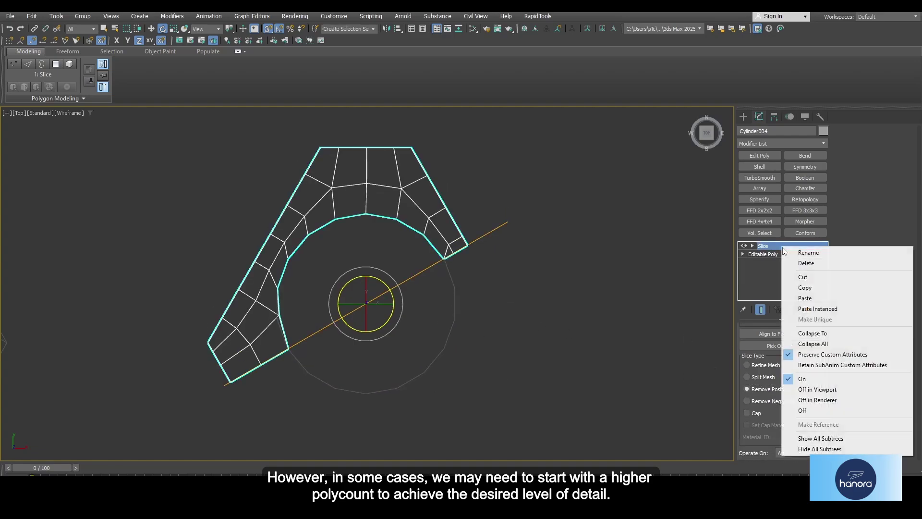
{"action": "left_click", "coordinate": [802, 288]}
{"action": "right_click", "coordinate": [771, 246]}
{"action": "left_click", "coordinate": [798, 295]}
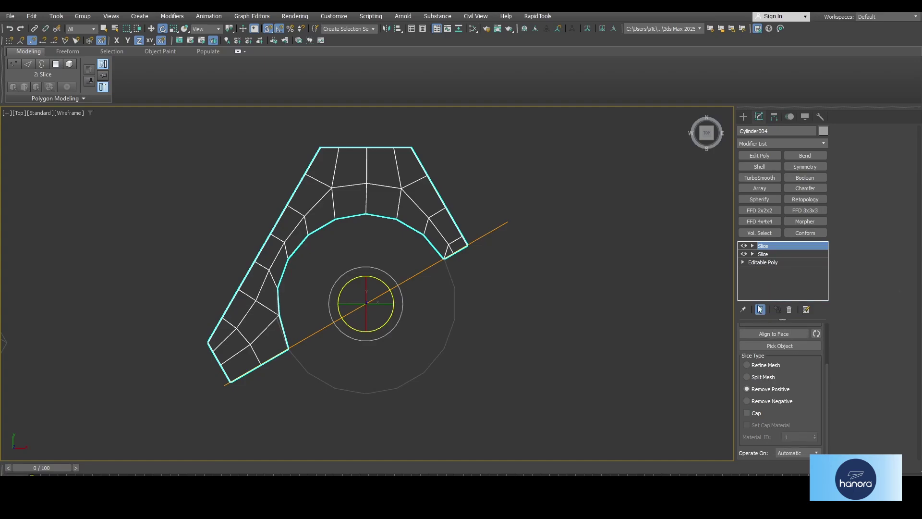
Step: Rotate the second Slice's plane to run from upper left to lower right, leaving only the plate's top segment
{"action": "left_click", "coordinate": [764, 254]}
{"action": "left_click", "coordinate": [759, 247]}
{"action": "left_click", "coordinate": [752, 245]}
{"action": "left_click", "coordinate": [773, 257]}
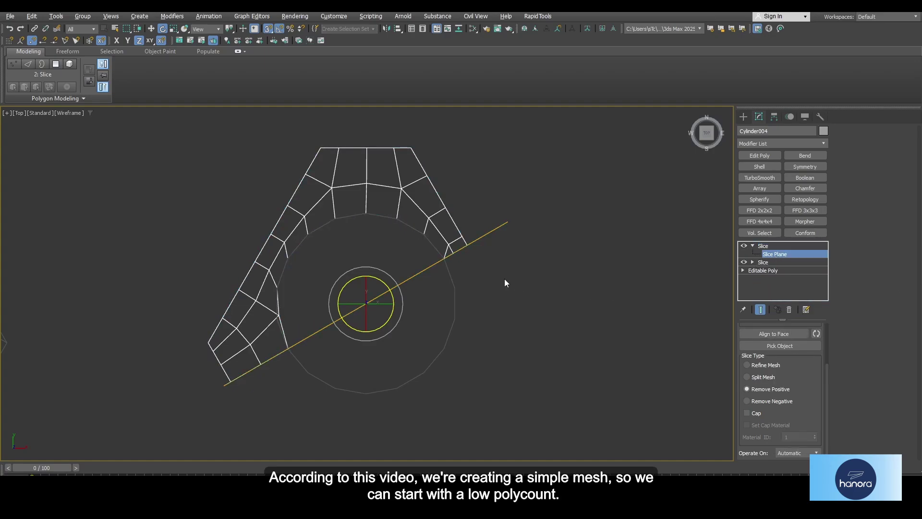
{"action": "middle_click_drag", "start_coordinate": [505, 282], "coordinate": [513, 294]}
{"action": "left_click_drag", "start_coordinate": [383, 294], "coordinate": [404, 340]}
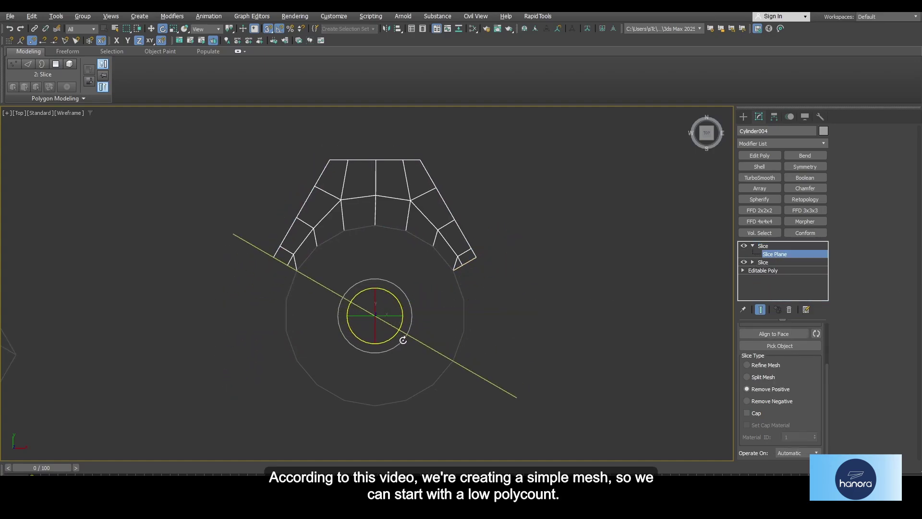
{"action": "left_click", "coordinate": [753, 246]}
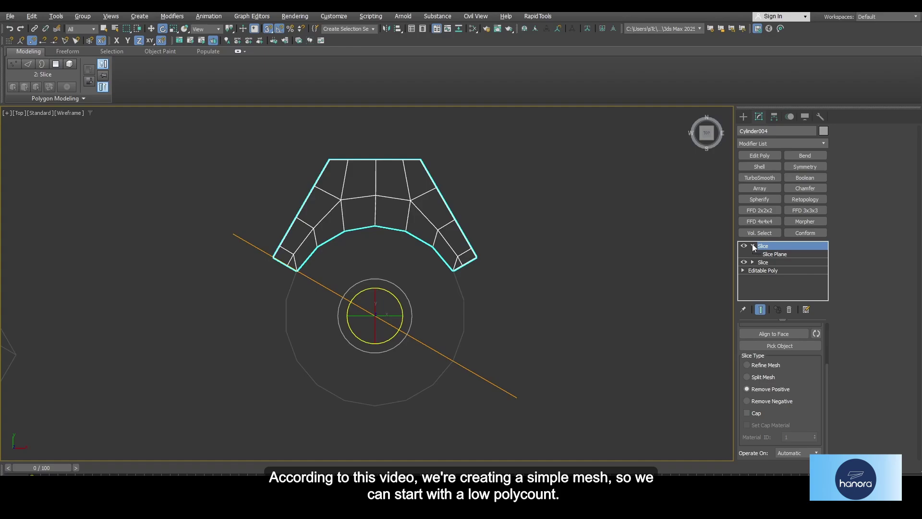
Step: Convert the sliced segment to Editable Poly and add a Symmetry modifier on the X axis with Flip enabled
{"action": "right_click", "coordinate": [548, 192]}
{"action": "mouse_move", "coordinate": [591, 315]}
{"action": "left_click", "coordinate": [667, 321]}
{"action": "middle_click_drag", "start_coordinate": [564, 297], "coordinate": [545, 327]}
{"action": "left_click", "coordinate": [805, 166]}
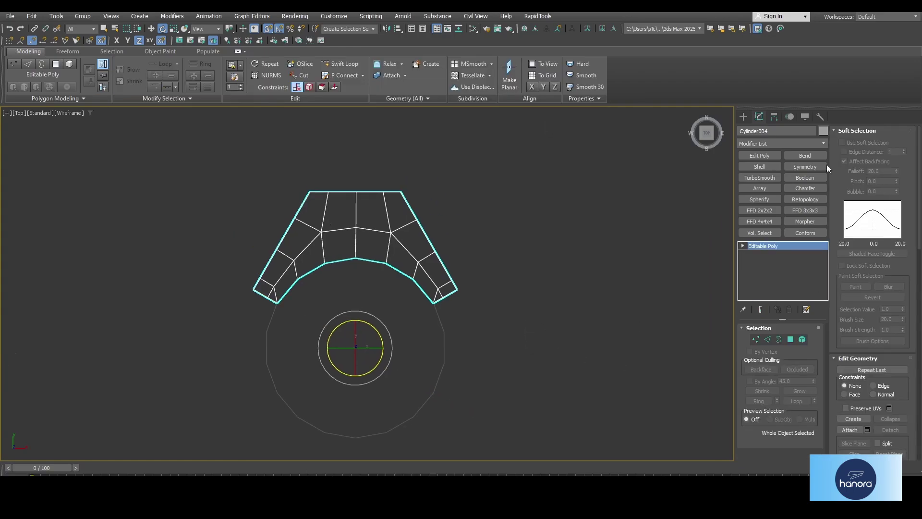
{"action": "left_click", "coordinate": [786, 359]}
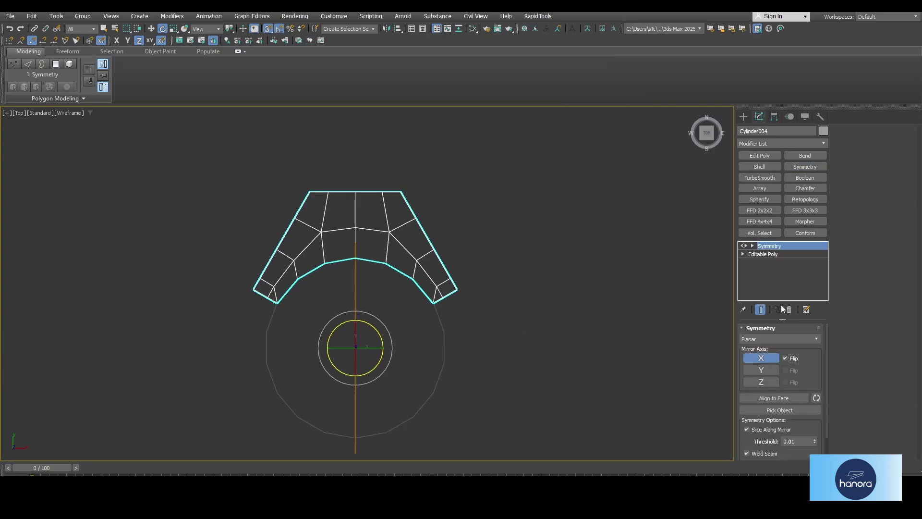
Step: Insert an Edit Poly modifier beneath Symmetry and cut an edge across the left arm from its outer-side vertex to the hole vertex
{"action": "left_click", "coordinate": [774, 254]}
{"action": "left_click", "coordinate": [760, 156]}
{"action": "key", "text": "1"}
{"action": "scroll", "coordinate": [431, 279], "scroll_direction": "up", "scroll_amount": 4}
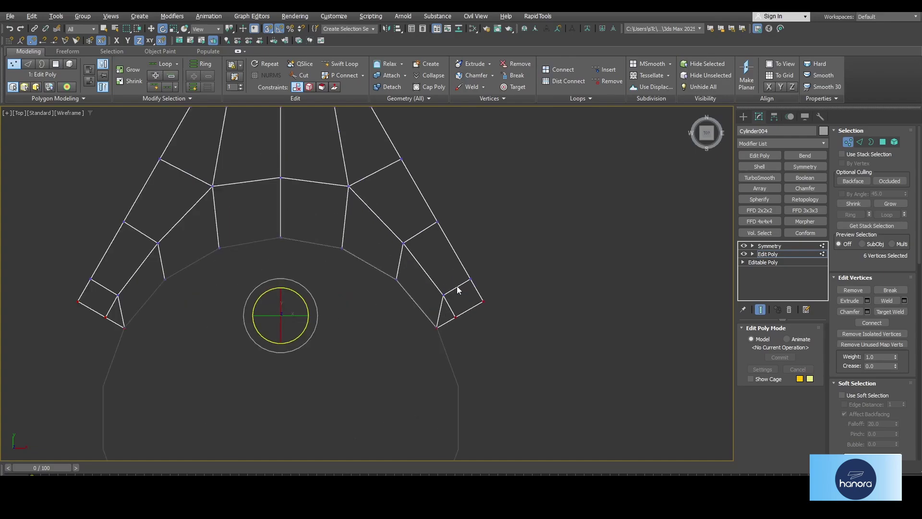
{"action": "key", "text": "alt+c"}
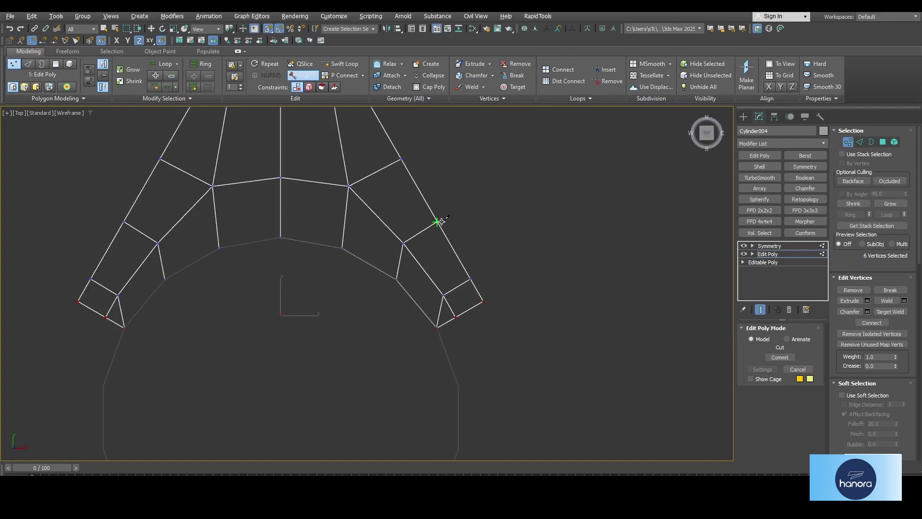
{"action": "left_click", "coordinate": [123, 221]}
{"action": "middle_click_drag", "start_coordinate": [110, 297], "coordinate": [186, 306]}
{"action": "right_click", "coordinate": [321, 277]}
Step: Remove the redundant edges beside the new cut and at the left arm's lower end, and leave edge editing
{"action": "key", "text": "2"}
{"action": "left_click", "coordinate": [210, 237]}
{"action": "left_click", "coordinate": [236, 267], "text": "ctrl"}
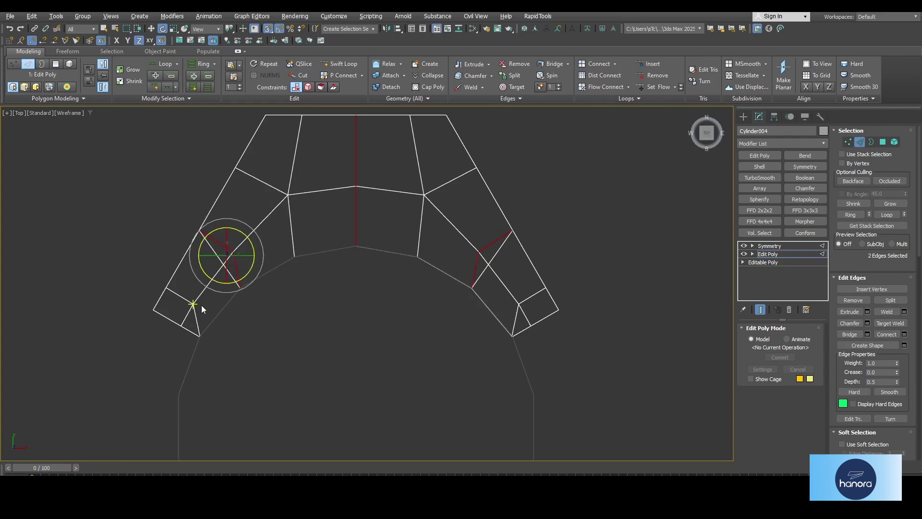
{"action": "left_click", "coordinate": [183, 297], "text": "ctrl"}
{"action": "left_click", "coordinate": [195, 312], "text": "ctrl"}
{"action": "left_click", "coordinate": [198, 319]}
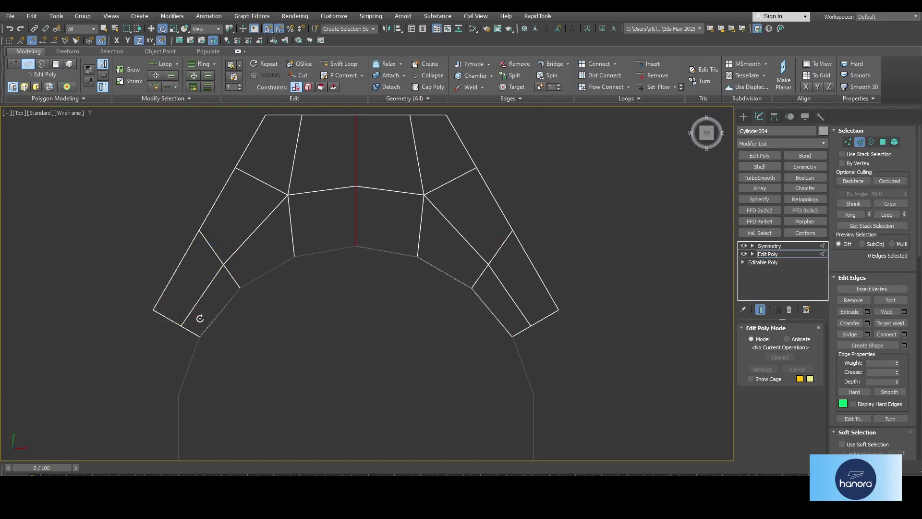
{"action": "scroll", "coordinate": [198, 331], "scroll_direction": "down", "scroll_amount": 2}
{"action": "left_click", "coordinate": [860, 141]}
Step: Convert the mirrored segment to Editable Poly, collapsing its modifiers
{"action": "right_click", "coordinate": [465, 187]}
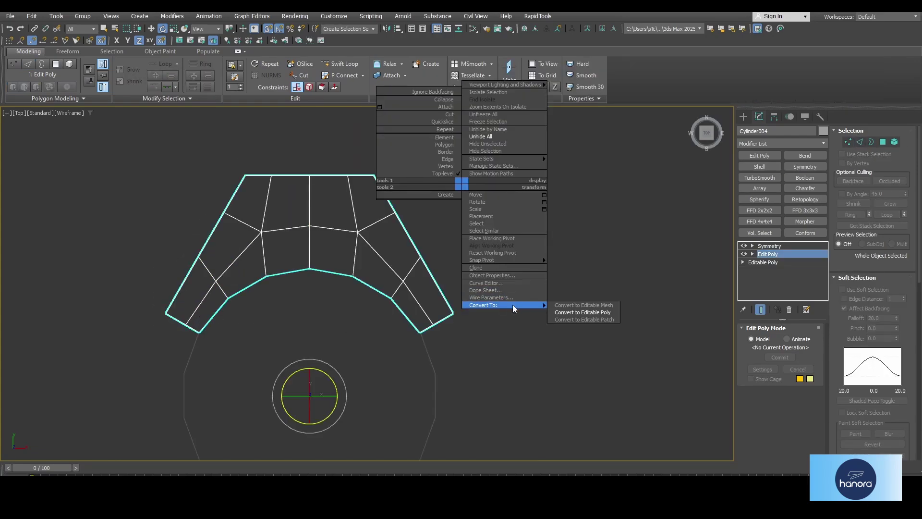
{"action": "left_click", "coordinate": [512, 305]}
{"action": "key", "text": "1"}
{"action": "scroll", "coordinate": [312, 174], "scroll_direction": "up", "scroll_amount": 4}
{"action": "key", "text": "1"}
{"action": "scroll", "coordinate": [374, 229], "scroll_direction": "down", "scroll_amount": 3}
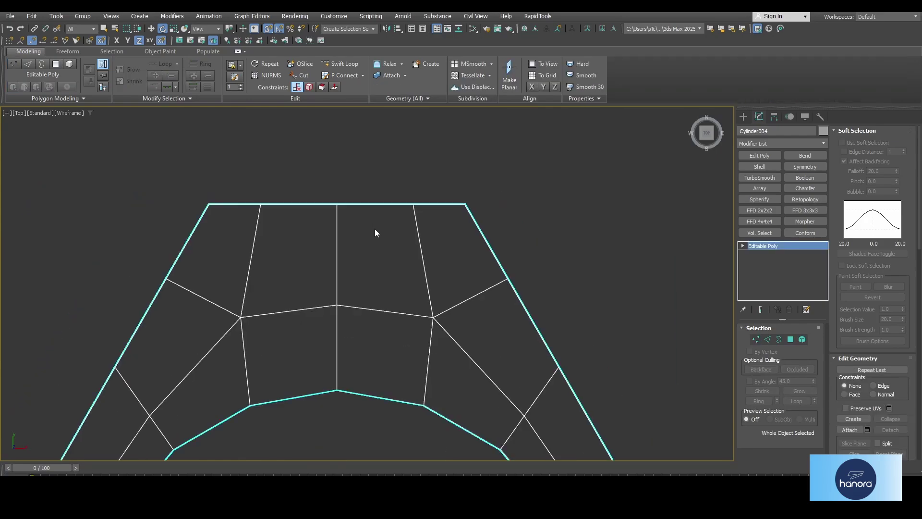
Step: Switch to the perspective view and check the angle increment in the grid and snap options
{"action": "key", "text": "alt+w"}
{"action": "middle_click", "coordinate": [537, 332]}
{"action": "key", "text": "alt+w"}
{"action": "middle_click_drag", "start_coordinate": [537, 332], "coordinate": [419, 339]}
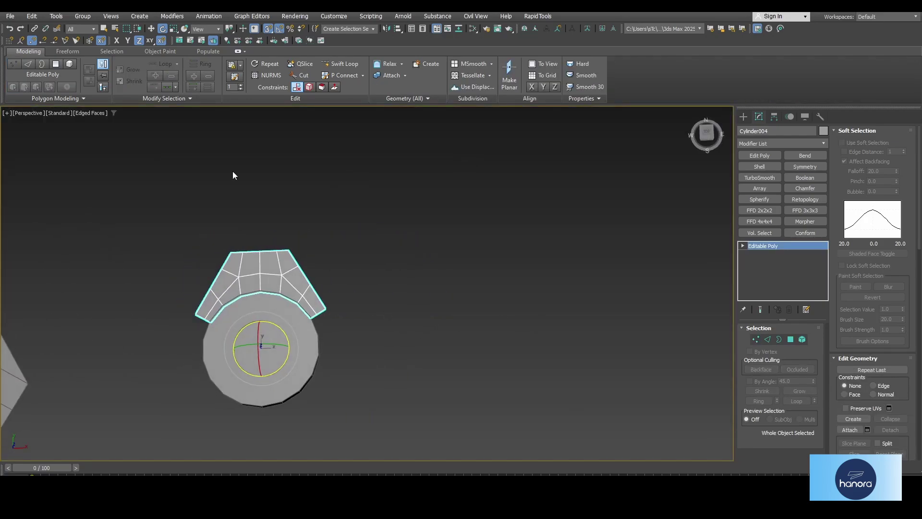
{"action": "right_click", "coordinate": [175, 28]}
{"action": "left_click", "coordinate": [710, 58]}
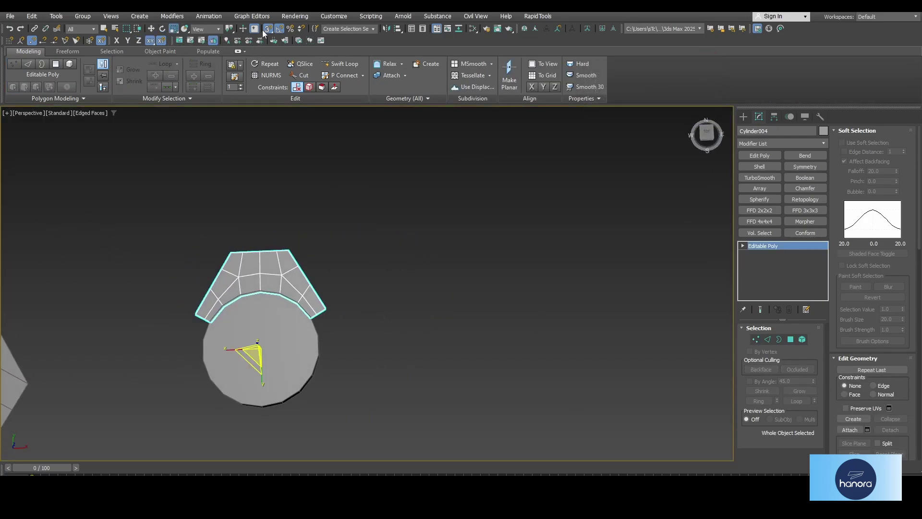
{"action": "right_click", "coordinate": [268, 28]}
{"action": "left_click", "coordinate": [421, 201]}
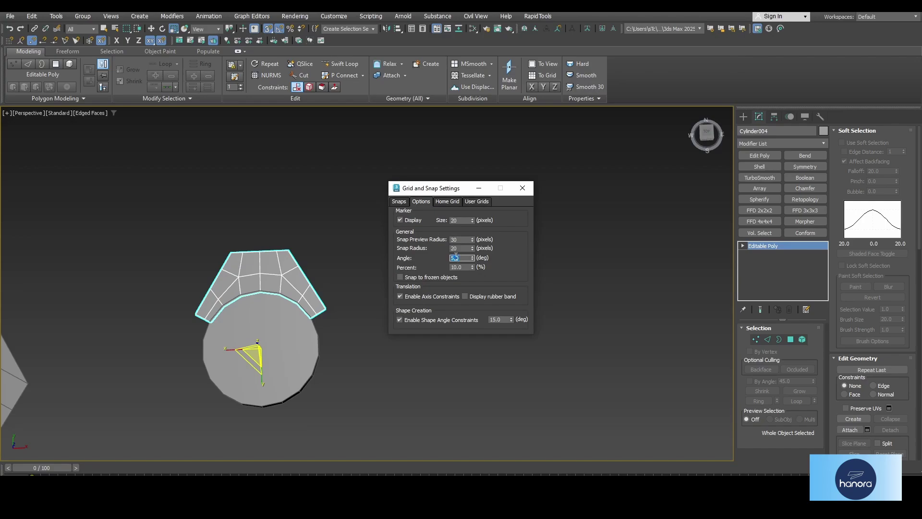
{"action": "left_click", "coordinate": [522, 188]}
Step: In the top view, rotate-clone the segment by -120 degrees around the hole's centre as two copies
{"action": "key", "text": "alt+w"}
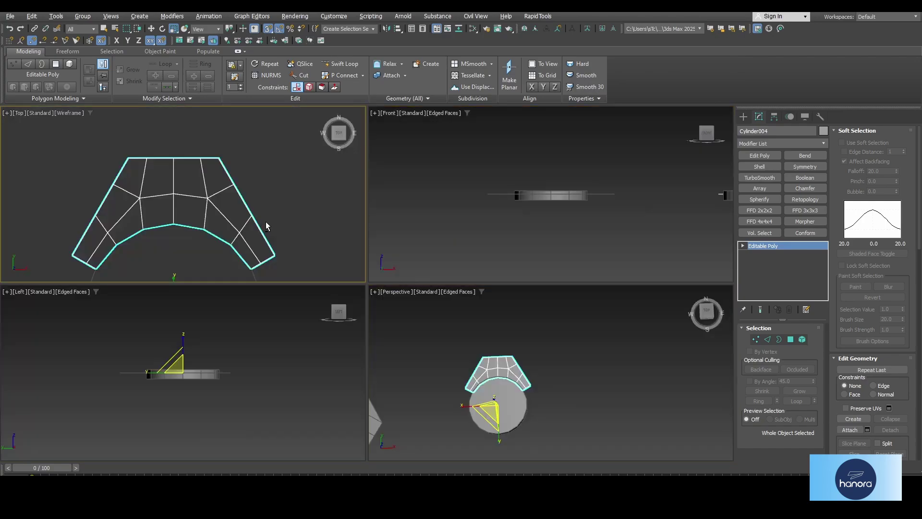
{"action": "middle_click", "coordinate": [266, 221]}
{"action": "key", "text": "alt+w"}
{"action": "scroll", "coordinate": [347, 243], "scroll_direction": "down", "scroll_amount": 6}
{"action": "key", "text": "e"}
{"action": "mouse_move", "coordinate": [354, 274]}
{"action": "left_mouse_down", "text": "shift"}
{"action": "mouse_move", "coordinate": [418, 332]}
{"action": "mouse_move", "coordinate": [269, 337]}
{"action": "mouse_move", "coordinate": [421, 341]}
{"action": "left_mouse_up", "text": "shift"}
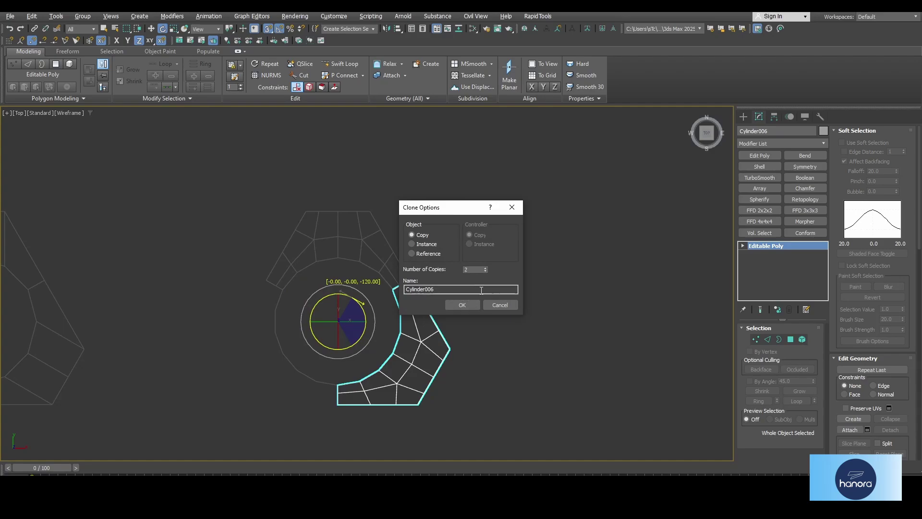
{"action": "left_click", "coordinate": [462, 305]}
Step: Select the three plate segments and the central disc, and clone them along X beside the original
{"action": "middle_click_drag", "start_coordinate": [370, 328], "coordinate": [440, 317]}
{"action": "left_click_drag", "start_coordinate": [328, 368], "coordinate": [327, 368]}
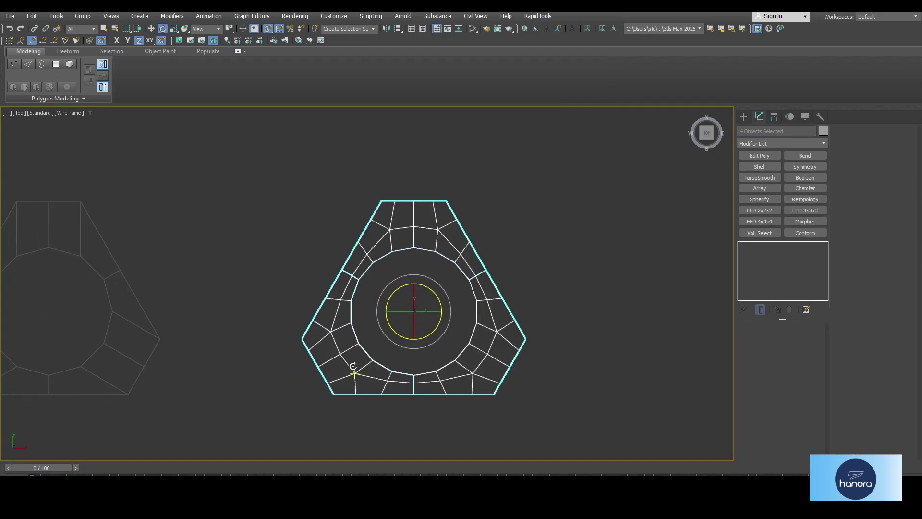
{"action": "key", "text": "w"}
{"action": "left_click_drag", "start_coordinate": [433, 312], "coordinate": [795, 311], "text": "shift"}
{"action": "left_click", "coordinate": [475, 307]}
Step: In the perspective view, delete the central disc from the cloned plate
{"action": "key", "text": "alt+w"}
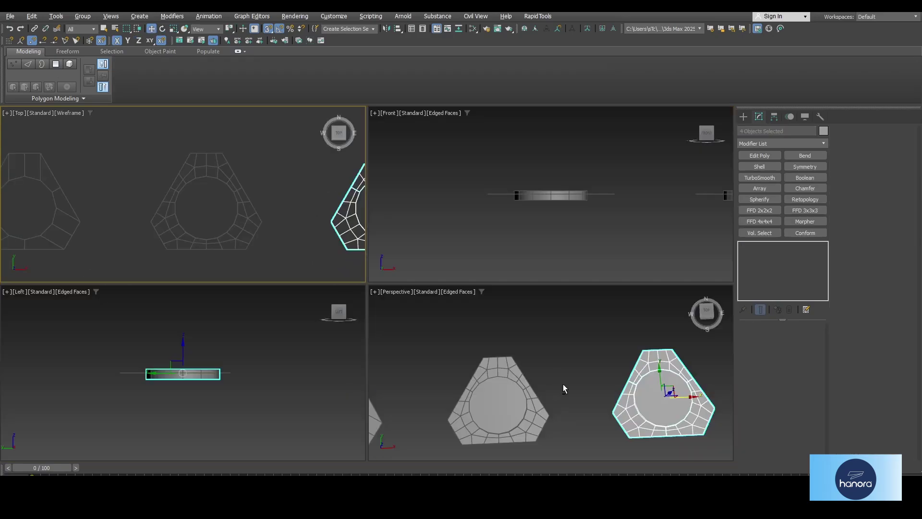
{"action": "middle_click", "coordinate": [563, 384]}
{"action": "key", "text": "alt+w"}
{"action": "middle_click_drag", "start_coordinate": [572, 352], "coordinate": [416, 331]}
{"action": "left_click", "coordinate": [445, 327]}
{"action": "key", "text": "Delete"}
{"action": "left_click", "coordinate": [445, 328]}
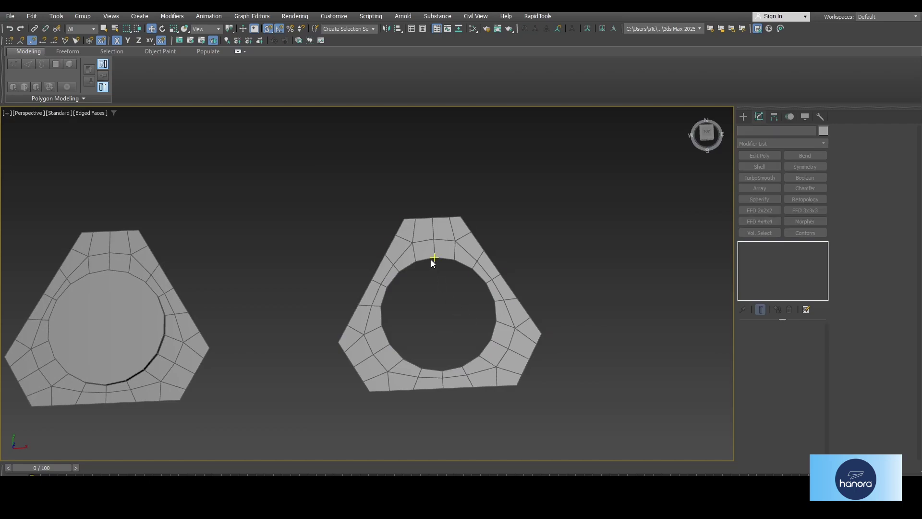
Step: Attach the other two segments to the upper one and weld all vertices of the combined ring
{"action": "left_click", "coordinate": [431, 259]}
{"action": "middle_click_drag", "start_coordinate": [489, 297], "coordinate": [498, 235], "text": "alt"}
{"action": "left_click", "coordinate": [392, 75]}
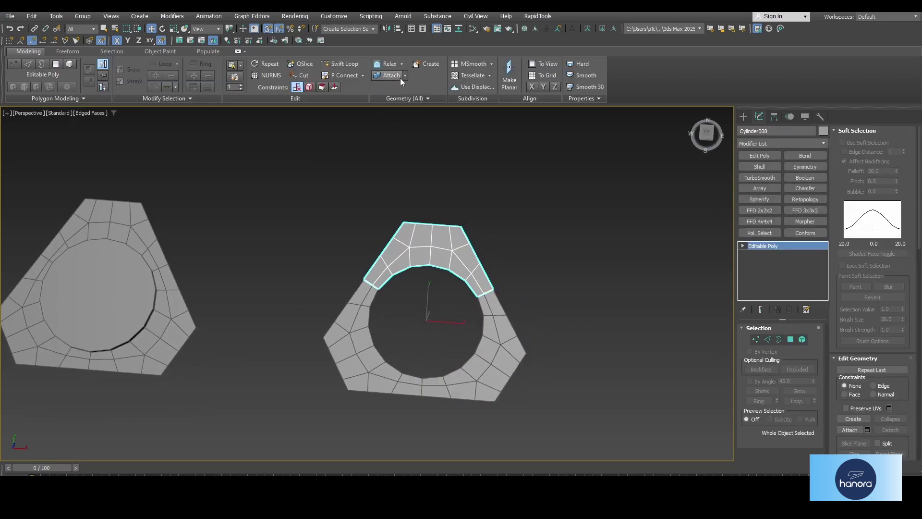
{"action": "left_click", "coordinate": [476, 361]}
{"action": "left_click", "coordinate": [379, 364]}
{"action": "key", "text": "1"}
{"action": "left_click_drag", "start_coordinate": [305, 202], "coordinate": [568, 461]}
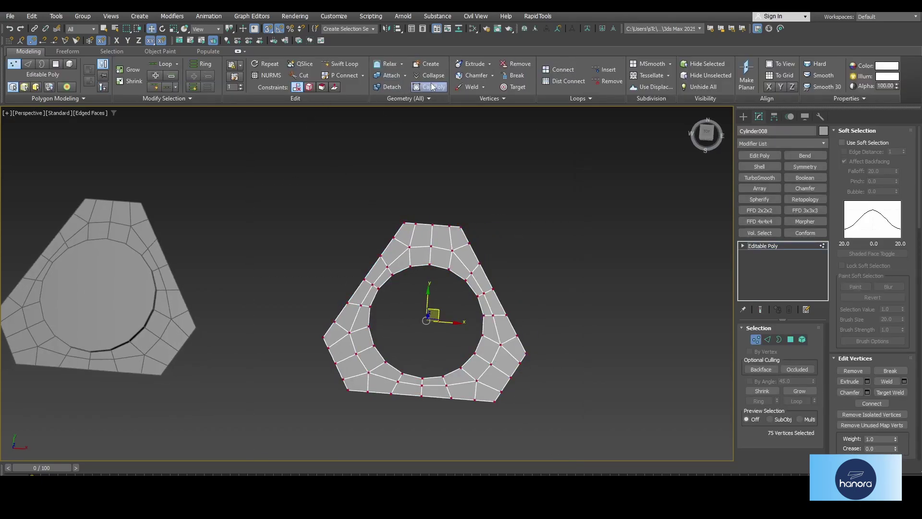
{"action": "left_click", "coordinate": [757, 340]}
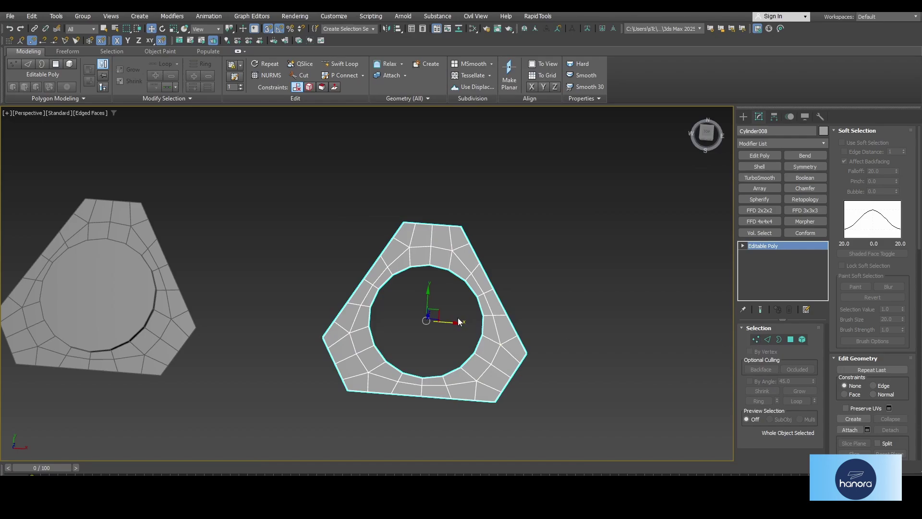
Step: Check the angle snap setting and rotate the ring-shaped plate about its X axis to stand it upright
{"action": "middle_click_drag", "start_coordinate": [459, 322], "coordinate": [521, 292], "text": "alt"}
{"action": "key", "text": "e"}
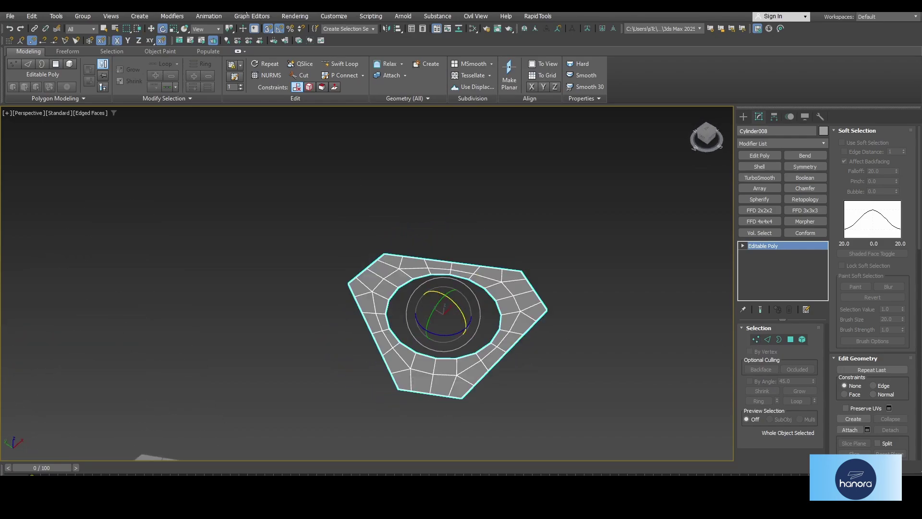
{"action": "right_click", "coordinate": [281, 29]}
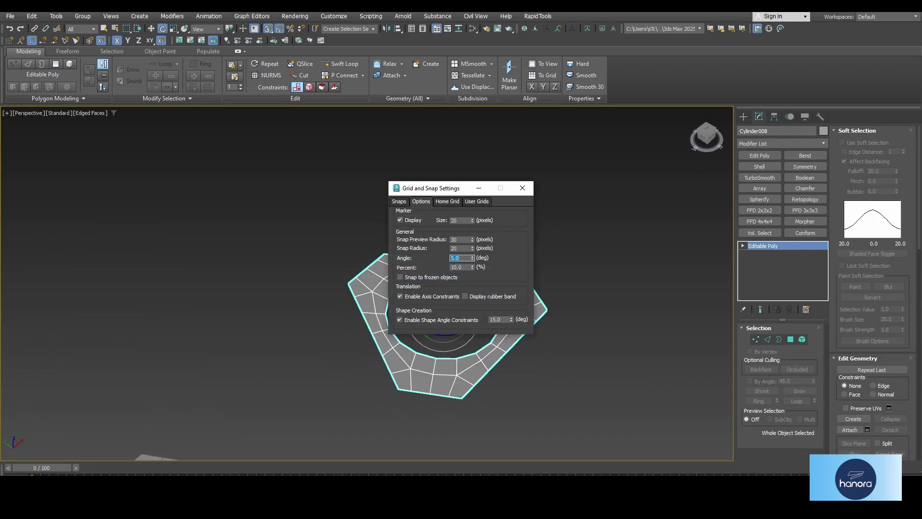
{"action": "left_click", "coordinate": [522, 188]}
{"action": "left_click_drag", "start_coordinate": [500, 317], "coordinate": [471, 339]}
Step: Apply a Bend modifier to the upright plate with an angle of 45 on the X axis
{"action": "middle_click_drag", "start_coordinate": [471, 340], "coordinate": [532, 353], "text": "alt"}
{"action": "left_click", "coordinate": [805, 156]}
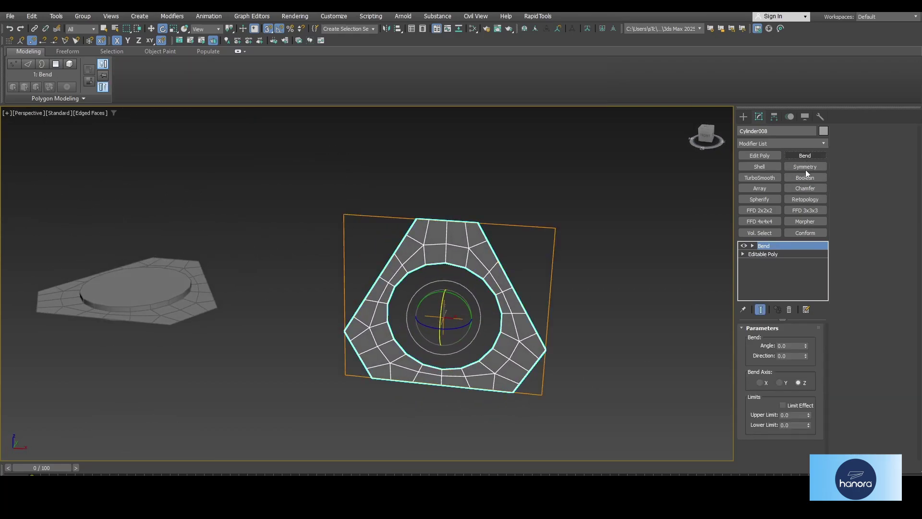
{"action": "left_click", "coordinate": [759, 382]}
{"action": "middle_click_drag", "start_coordinate": [590, 327], "coordinate": [506, 318], "text": "alt"}
{"action": "scroll", "coordinate": [506, 318], "scroll_direction": "up", "scroll_amount": 3}
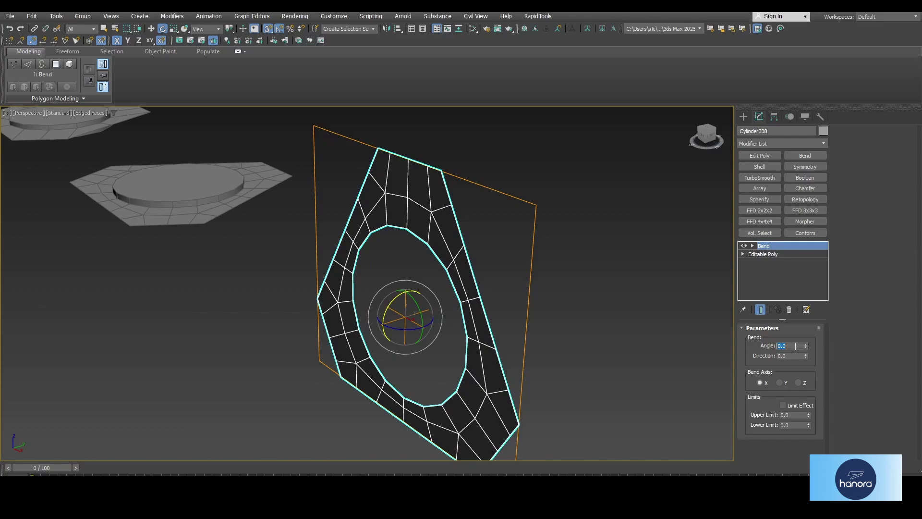
{"action": "middle_click_drag", "start_coordinate": [461, 190], "coordinate": [677, 260], "text": "alt"}
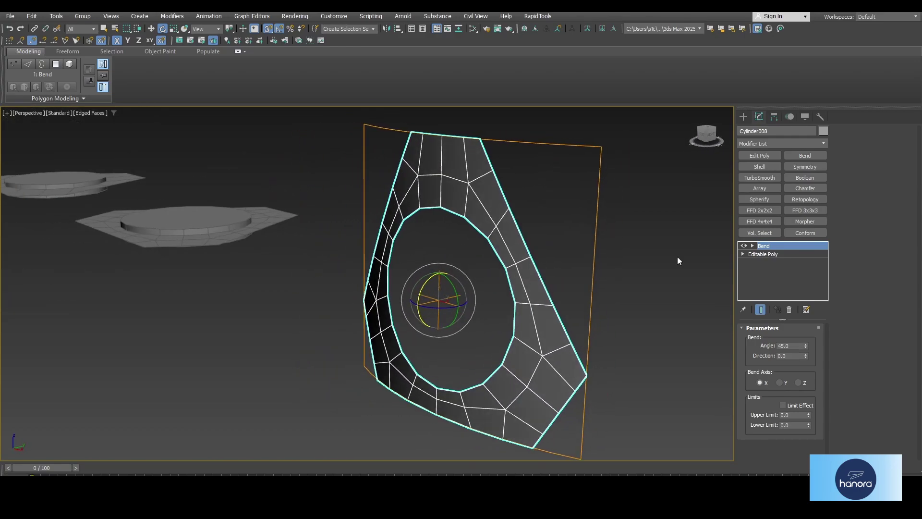
Step: Add a second Bend with angle -45, direction 90 and axis Y, and convert the plate to Editable Poly
{"action": "left_click", "coordinate": [804, 156]}
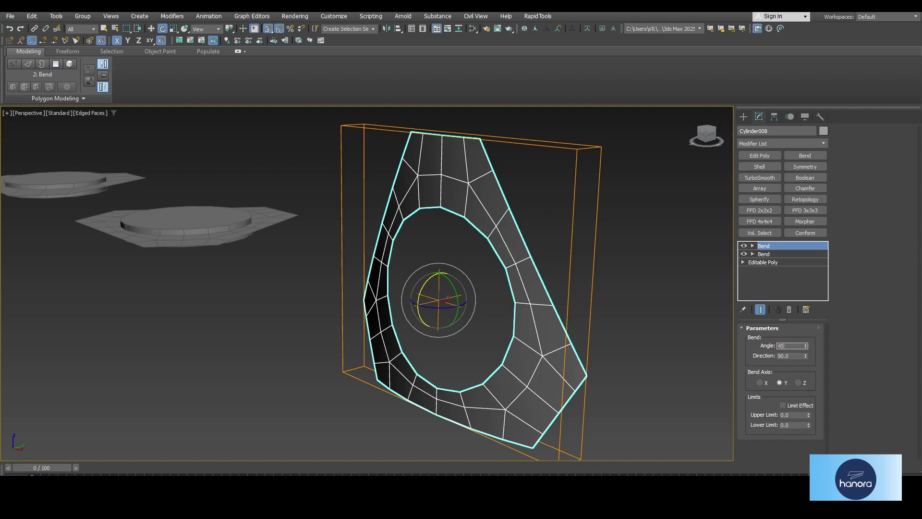
{"action": "key", "text": "Return"}
{"action": "type", "text": "-45"}
{"action": "key", "text": "Return"}
{"action": "middle_click_drag", "start_coordinate": [572, 355], "coordinate": [547, 370], "text": "alt"}
{"action": "right_click", "coordinate": [569, 212]}
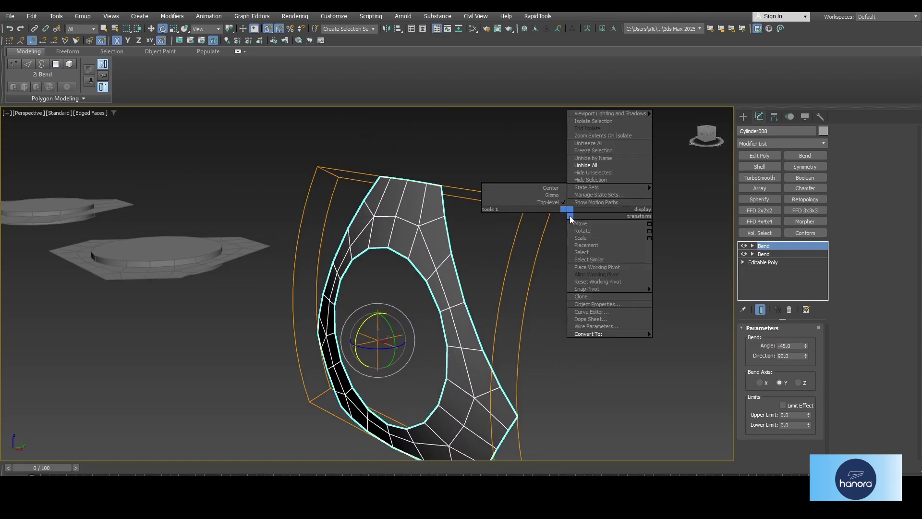
{"action": "left_click", "coordinate": [680, 342]}
Step: Extend the plate's outer border backwards into a long hollow body and make its far edge planar in Z
{"action": "key", "text": "3"}
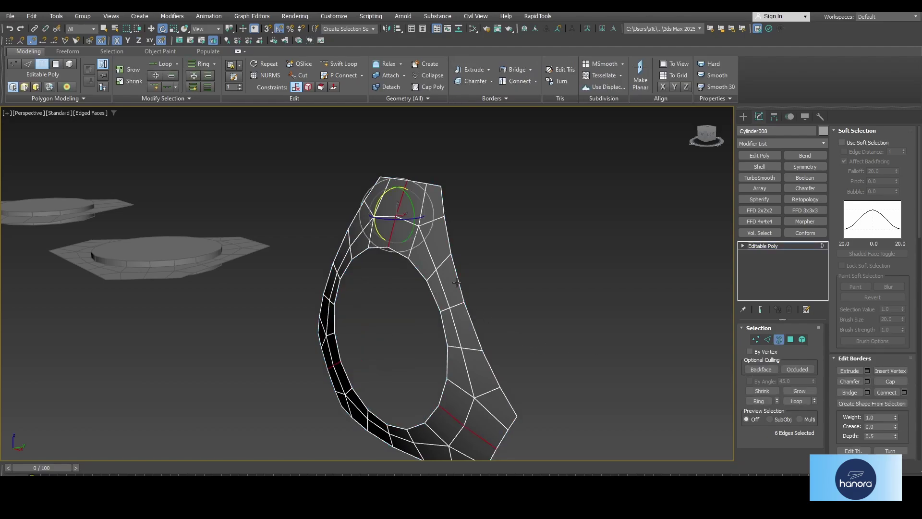
{"action": "left_click", "coordinate": [482, 350]}
{"action": "scroll", "coordinate": [514, 325], "scroll_direction": "down", "scroll_amount": 4}
{"action": "middle_click_drag", "start_coordinate": [515, 326], "coordinate": [456, 326], "text": "alt"}
{"action": "key", "text": "w"}
{"action": "left_click_drag", "start_coordinate": [529, 308], "coordinate": [612, 300]}
{"action": "scroll", "coordinate": [896, 420], "scroll_direction": "down", "scroll_amount": 5}
{"action": "left_click", "coordinate": [905, 383]}
{"action": "middle_click_drag", "start_coordinate": [576, 360], "coordinate": [635, 356], "text": "alt"}
Step: Select the long polygons covering the two slanted sides of the hollow body
{"action": "left_click", "coordinate": [790, 340]}
{"action": "middle_click_drag", "start_coordinate": [605, 298], "coordinate": [468, 282], "text": "alt"}
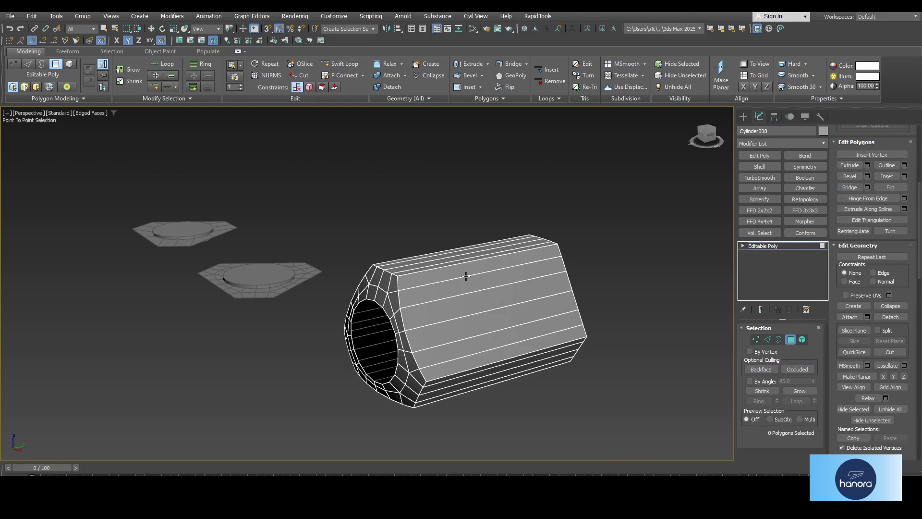
{"action": "left_click", "coordinate": [466, 277]}
{"action": "middle_click_drag", "start_coordinate": [479, 359], "coordinate": [607, 204], "text": "alt"}
{"action": "left_click", "coordinate": [471, 90], "text": "shift"}
{"action": "left_click", "coordinate": [680, 315]}
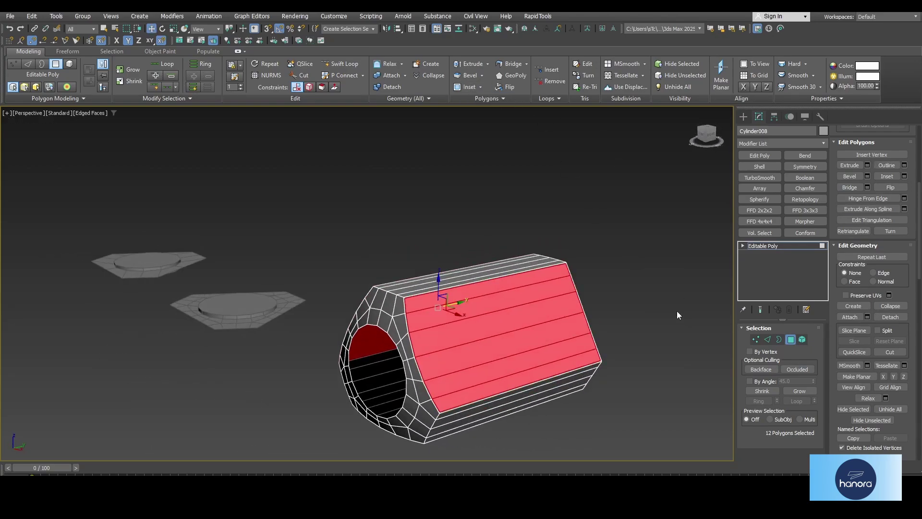
Step: Bevel the selected side polygons with height 0 and outline -10, and bevel again inward with outline 0 to recess them
{"action": "left_click", "coordinate": [470, 76], "text": "shift"}
{"action": "middle_click_drag", "start_coordinate": [446, 299], "coordinate": [405, 290]}
{"action": "scroll", "coordinate": [405, 289], "scroll_direction": "up", "scroll_amount": 3}
{"action": "right_click", "coordinate": [658, 303]}
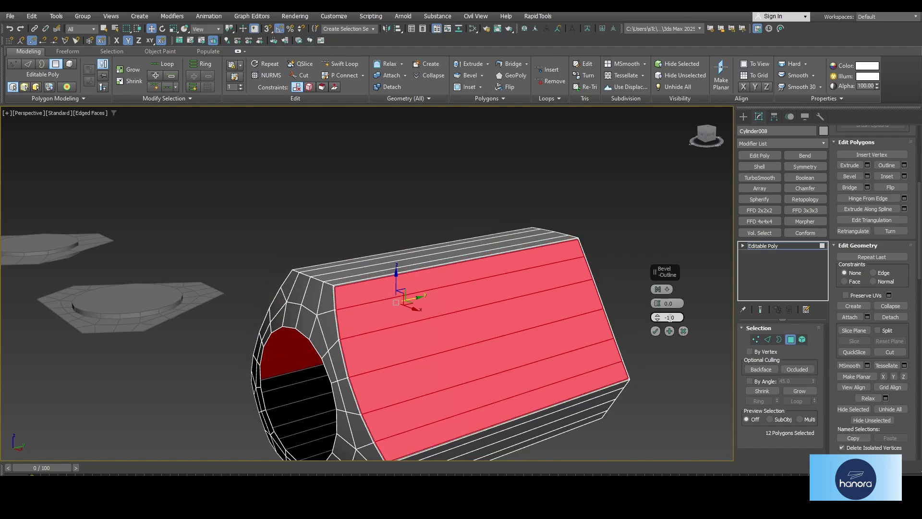
{"action": "type", "text": "-10"}
{"action": "key", "text": "Return"}
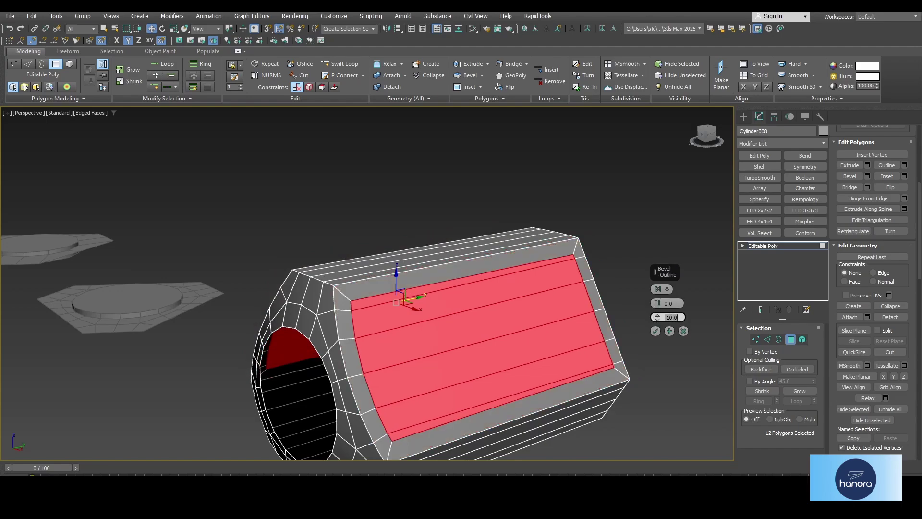
{"action": "left_click", "coordinate": [669, 331]}
{"action": "right_click", "coordinate": [658, 318]}
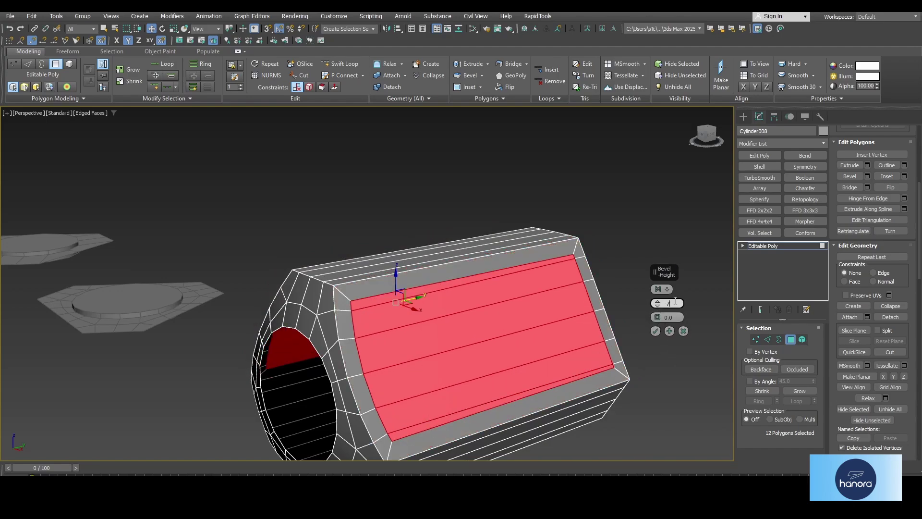
{"action": "left_click", "coordinate": [655, 331]}
Step: Delete the frame and recess-wall polygons along the far open end of both recessed sides
{"action": "scroll", "coordinate": [620, 288], "scroll_direction": "up", "scroll_amount": 4}
{"action": "left_click", "coordinate": [569, 264]}
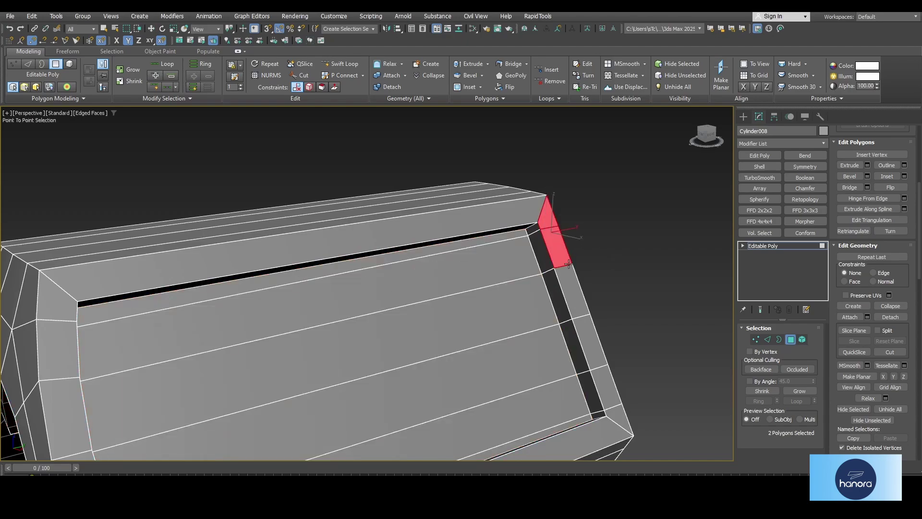
{"action": "left_click", "coordinate": [599, 415]}
{"action": "left_click", "coordinate": [534, 230]}
{"action": "right_click", "coordinate": [490, 264]}
{"action": "middle_click_drag", "start_coordinate": [490, 264], "coordinate": [457, 332], "text": "alt"}
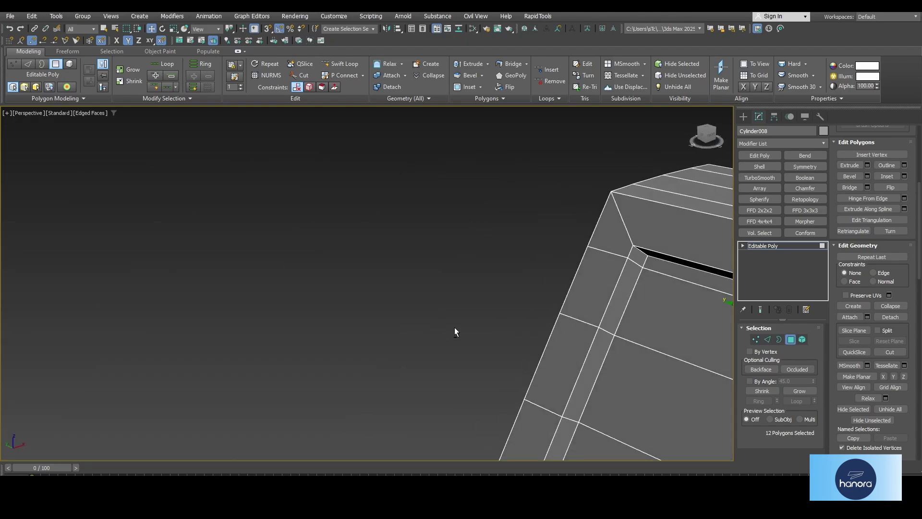
{"action": "scroll", "coordinate": [457, 331], "scroll_direction": "down", "scroll_amount": 4}
{"action": "scroll", "coordinate": [490, 294], "scroll_direction": "up", "scroll_amount": 4}
{"action": "middle_click_drag", "start_coordinate": [512, 248], "coordinate": [533, 176]}
{"action": "key", "text": "q"}
{"action": "left_click", "coordinate": [531, 143], "text": "ctrl"}
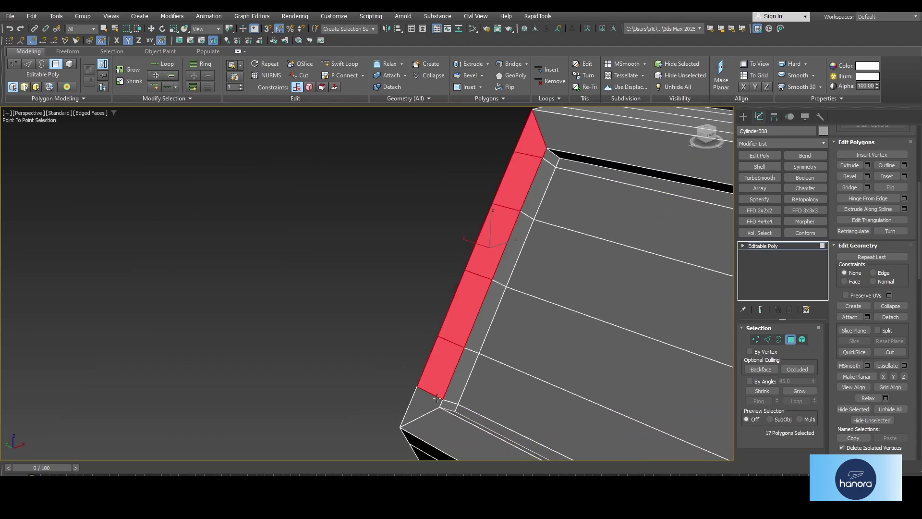
{"action": "left_click", "coordinate": [545, 166], "text": "ctrl"}
{"action": "key", "text": "Delete"}
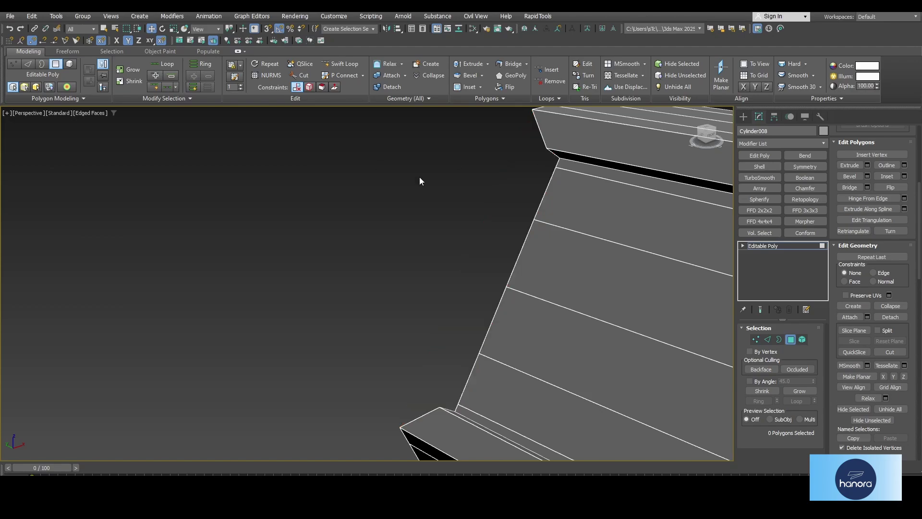
Step: Flatten the vertices around the body's far open end with Make Planar in Z
{"action": "scroll", "coordinate": [497, 284], "scroll_direction": "down", "scroll_amount": 6}
{"action": "key", "text": "1"}
{"action": "middle_click_drag", "start_coordinate": [497, 284], "coordinate": [478, 245], "text": "alt"}
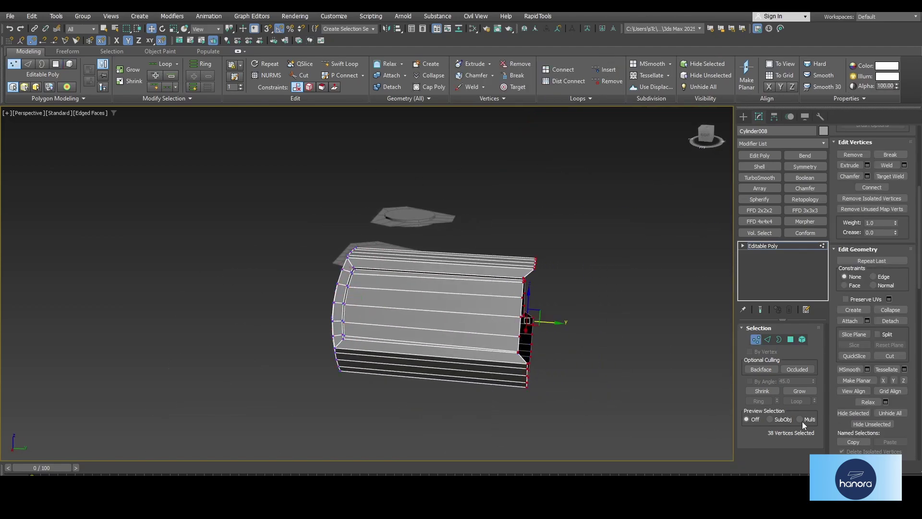
{"action": "left_click", "coordinate": [903, 381]}
{"action": "mouse_move", "coordinate": [605, 365]}
{"action": "middle_mouse_down", "text": "alt"}
{"action": "mouse_move", "coordinate": [552, 321]}
{"action": "mouse_move", "coordinate": [607, 350]}
{"action": "middle_mouse_up", "text": "alt"}
{"action": "key", "text": "ctrl+z"}
Step: Split the body along the middle edge loops of both recessed sides and delete the lower element
{"action": "key", "text": "2"}
{"action": "scroll", "coordinate": [453, 363], "scroll_direction": "up", "scroll_amount": 3}
{"action": "double_click", "coordinate": [455, 370]}
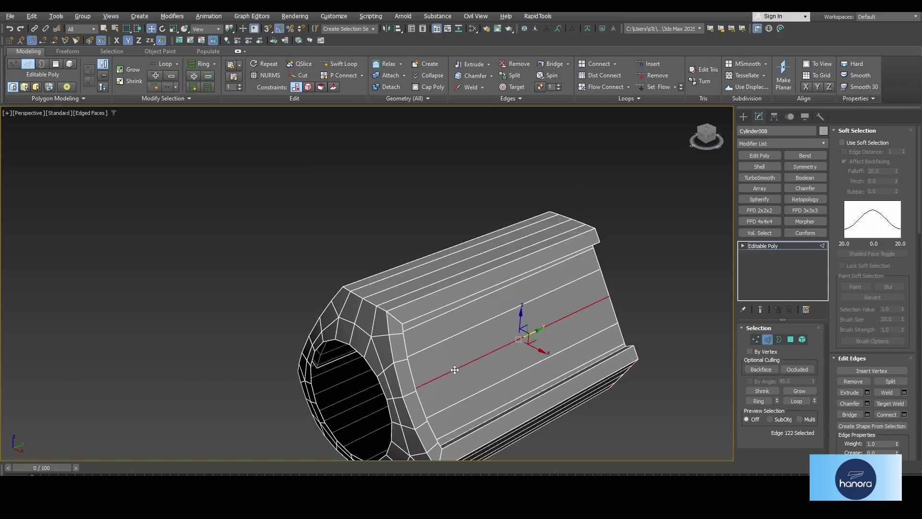
{"action": "middle_click_drag", "start_coordinate": [455, 371], "coordinate": [455, 333], "text": "alt"}
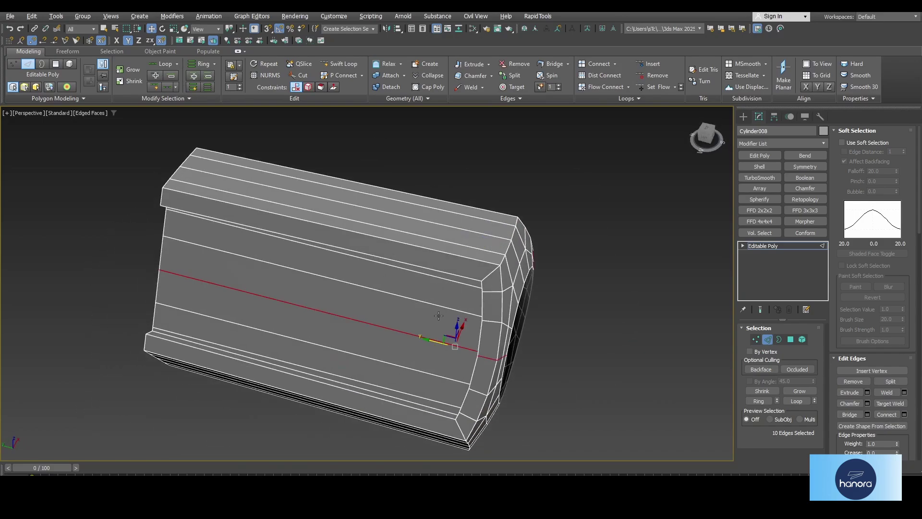
{"action": "right_click", "coordinate": [438, 316]}
{"action": "left_click", "coordinate": [413, 341]}
{"action": "left_click", "coordinate": [419, 359]}
{"action": "key", "text": "Delete"}
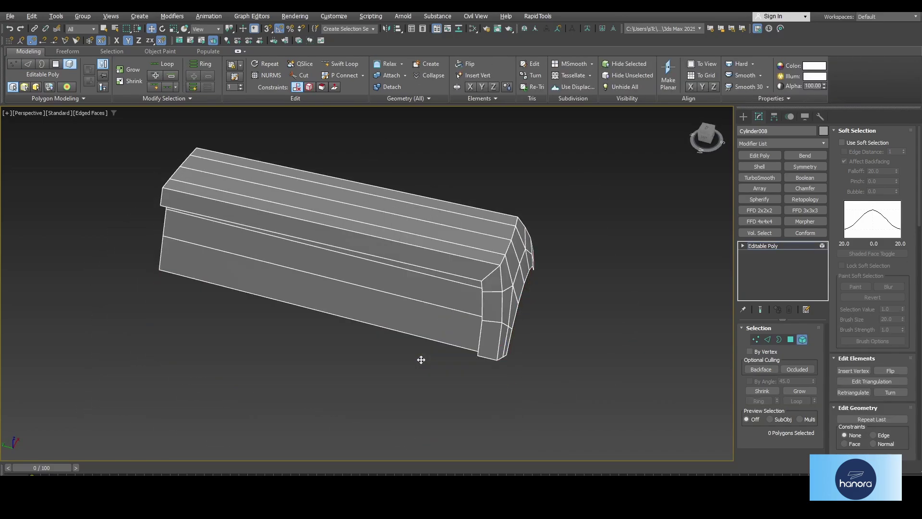
{"action": "key", "text": "5"}
Step: Clone the remaining upper section rotated around the bore's axis and attach the copy to it
{"action": "key", "text": "3"}
{"action": "key", "text": "e"}
{"action": "middle_click_drag", "start_coordinate": [533, 380], "coordinate": [469, 366], "text": "alt"}
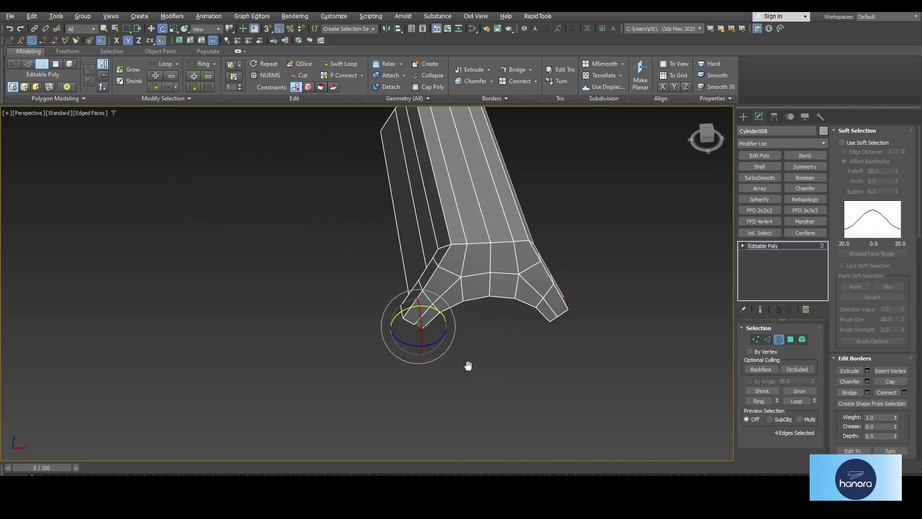
{"action": "key", "text": "3"}
{"action": "left_click_drag", "start_coordinate": [488, 339], "coordinate": [539, 359], "text": "shift"}
{"action": "left_click", "coordinate": [472, 303]}
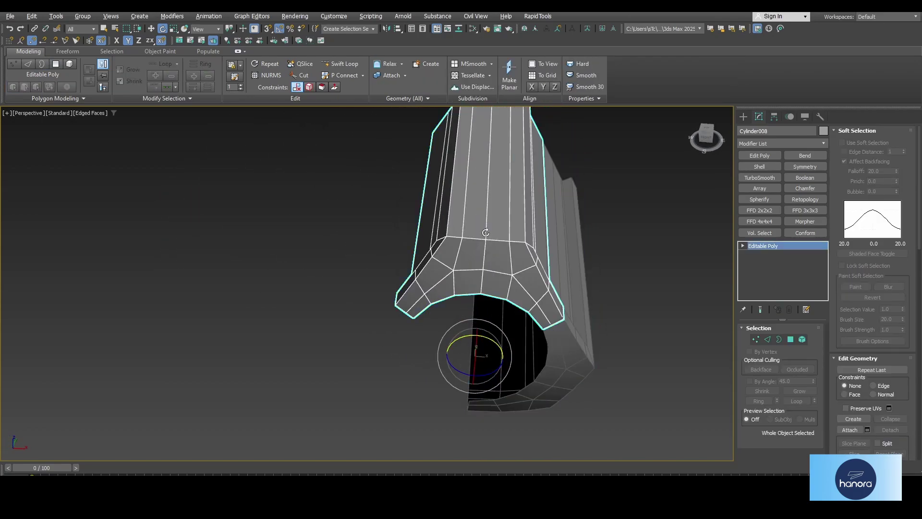
{"action": "left_click", "coordinate": [399, 77]}
{"action": "left_click", "coordinate": [585, 349]}
Step: Select the seam vertices between the two attached sections in the front view and weld them with an increased threshold
{"action": "key", "text": "1"}
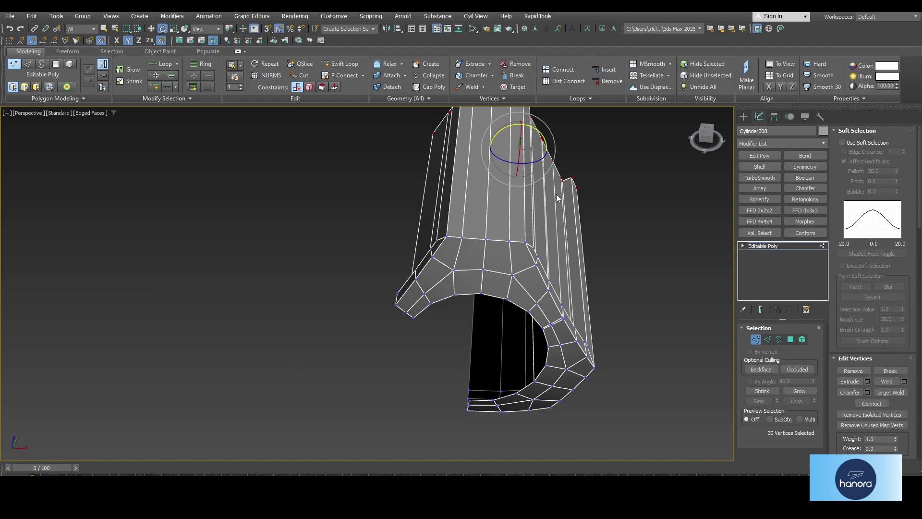
{"action": "key", "text": "alt+w"}
{"action": "middle_click", "coordinate": [564, 204]}
{"action": "key", "text": "alt+w"}
{"action": "scroll", "coordinate": [433, 235], "scroll_direction": "up", "scroll_amount": 5}
{"action": "left_click_drag", "start_coordinate": [517, 214], "coordinate": [416, 295]}
{"action": "key", "text": "alt+w"}
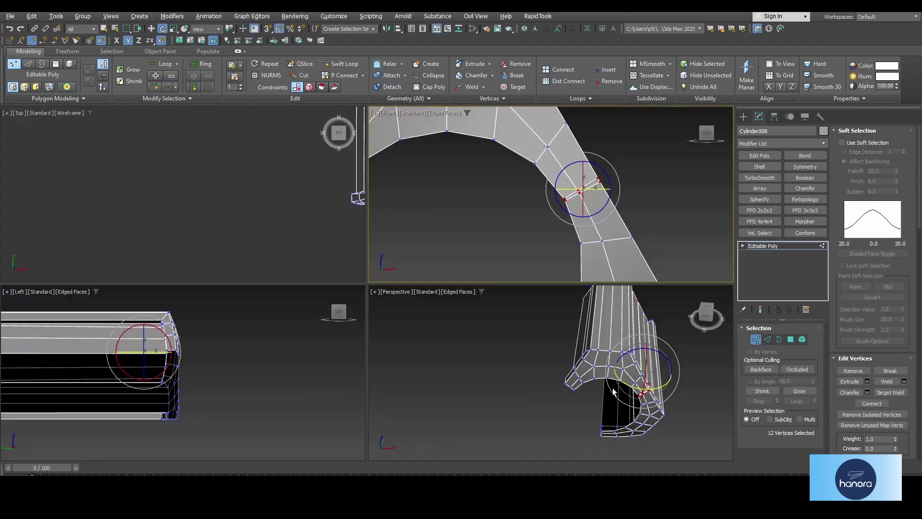
{"action": "middle_click", "coordinate": [613, 392]}
{"action": "key", "text": "alt+w"}
{"action": "middle_click_drag", "start_coordinate": [612, 392], "coordinate": [511, 299], "text": "alt"}
{"action": "scroll", "coordinate": [510, 299], "scroll_direction": "up", "scroll_amount": 5}
{"action": "left_click", "coordinate": [483, 87]}
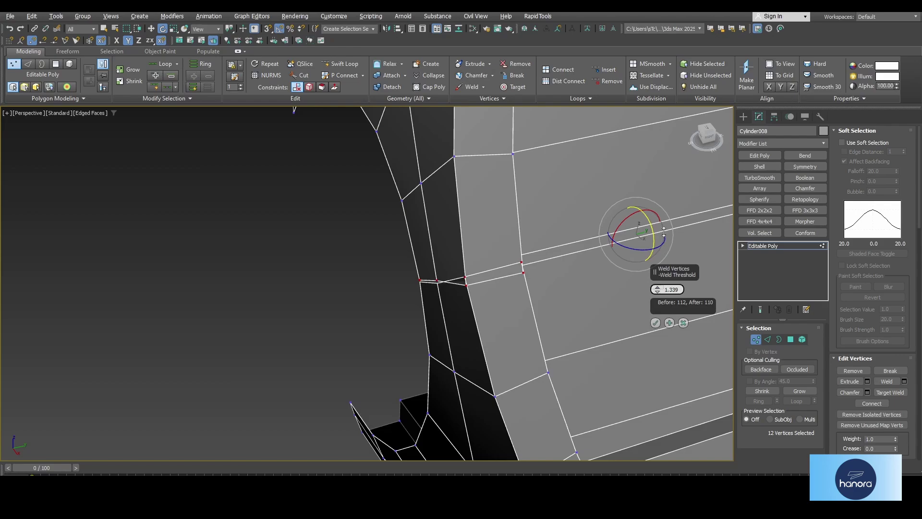
{"action": "left_click_drag", "start_coordinate": [664, 231], "coordinate": [664, 213]}
{"action": "left_click", "coordinate": [656, 323]}
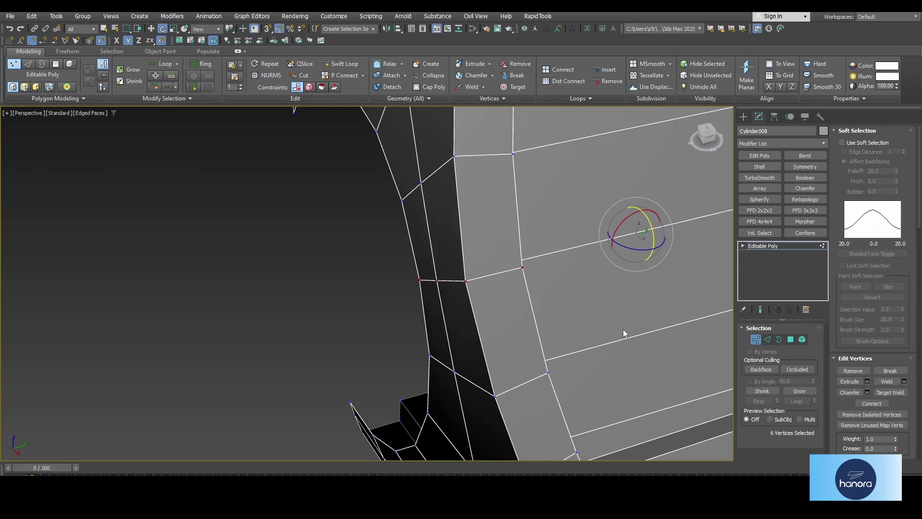
Step: Split the welded mesh along the seam's edge loop and delete the rotated lower section
{"action": "scroll", "coordinate": [623, 329], "scroll_direction": "down", "scroll_amount": 2}
{"action": "middle_click_drag", "start_coordinate": [624, 330], "coordinate": [510, 302]}
{"action": "scroll", "coordinate": [241, 316], "scroll_direction": "down", "scroll_amount": 3}
{"action": "left_click", "coordinate": [766, 340]}
{"action": "double_click", "coordinate": [342, 278]}
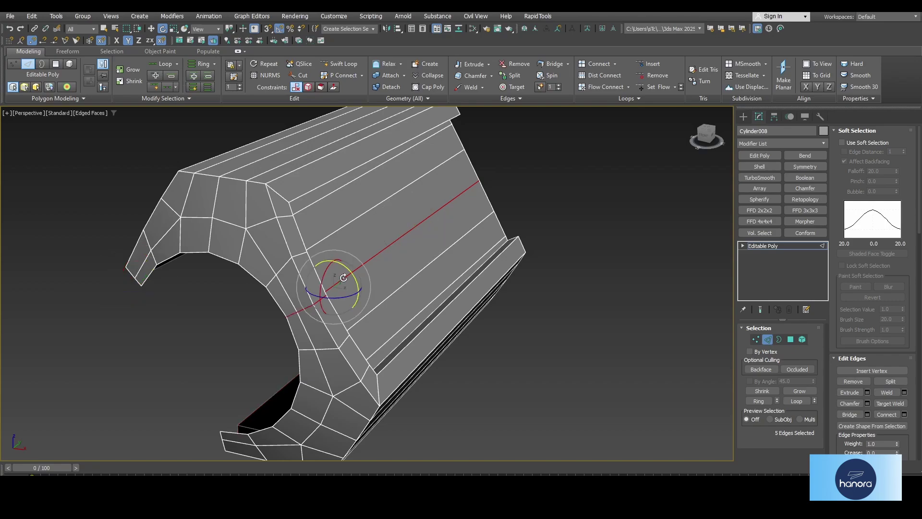
{"action": "right_click", "coordinate": [340, 275]}
{"action": "left_click", "coordinate": [332, 302]}
{"action": "key", "text": "5"}
{"action": "left_click", "coordinate": [400, 349]}
{"action": "key", "text": "Delete"}
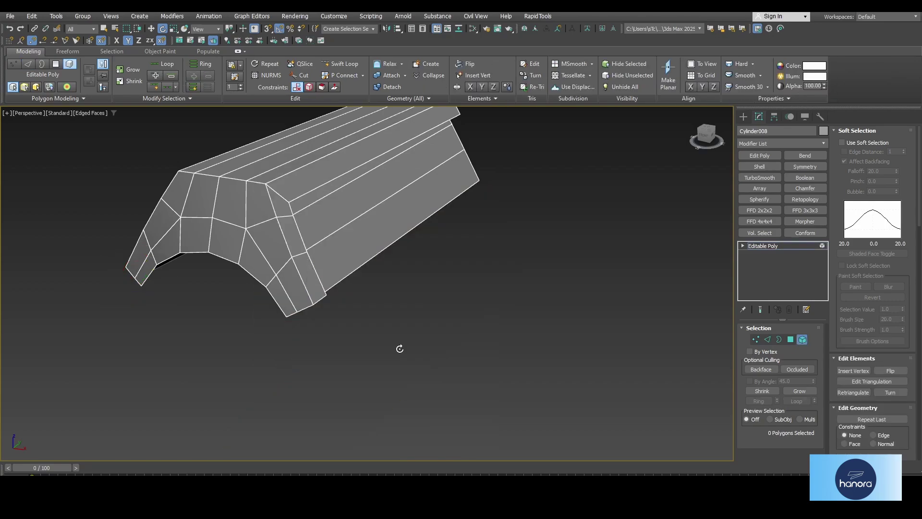
Step: Apply a Symmetry modifier across X to the upper section in the front view and convert the result to Editable Poly
{"action": "key", "text": "alt+w"}
{"action": "left_click", "coordinate": [521, 221]}
{"action": "key", "text": "alt+w"}
{"action": "left_click", "coordinate": [812, 168]}
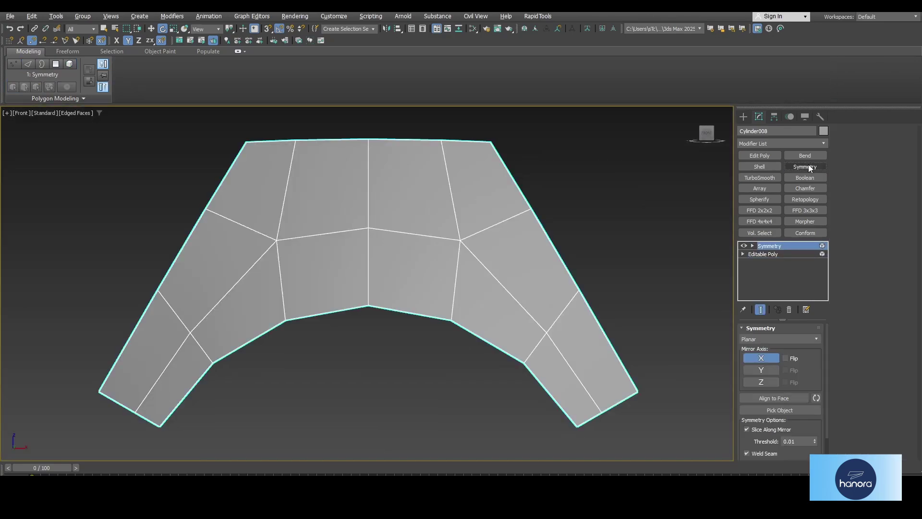
{"action": "left_click", "coordinate": [768, 254]}
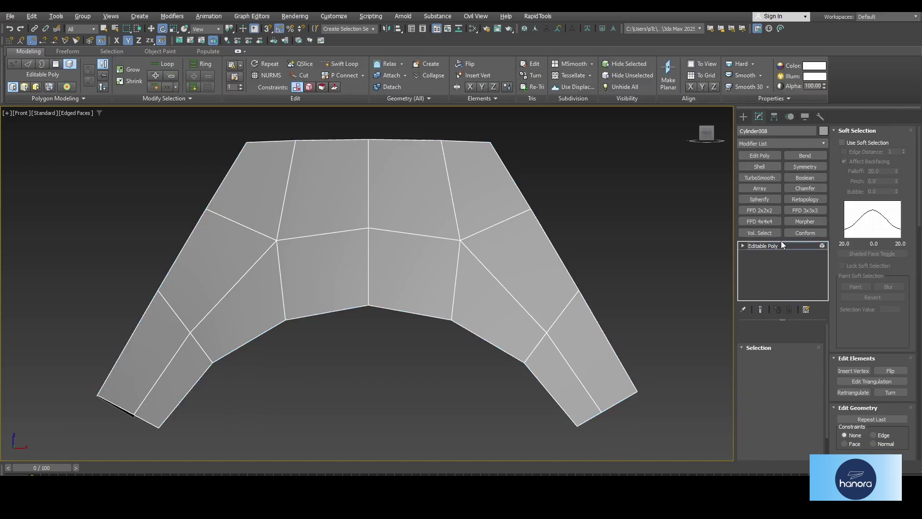
{"action": "left_click", "coordinate": [770, 245]}
{"action": "right_click", "coordinate": [615, 215]}
{"action": "mouse_move", "coordinate": [634, 331]}
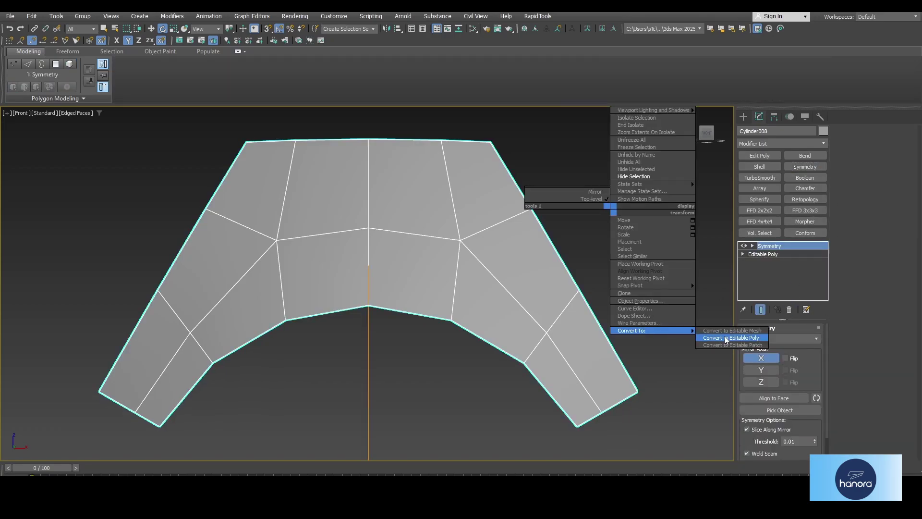
{"action": "left_click", "coordinate": [726, 339]}
Step: Create a 66-sided guide cylinder about 89 in radius and 6.5 high, centred below the section in the front view
{"action": "left_click", "coordinate": [743, 117]}
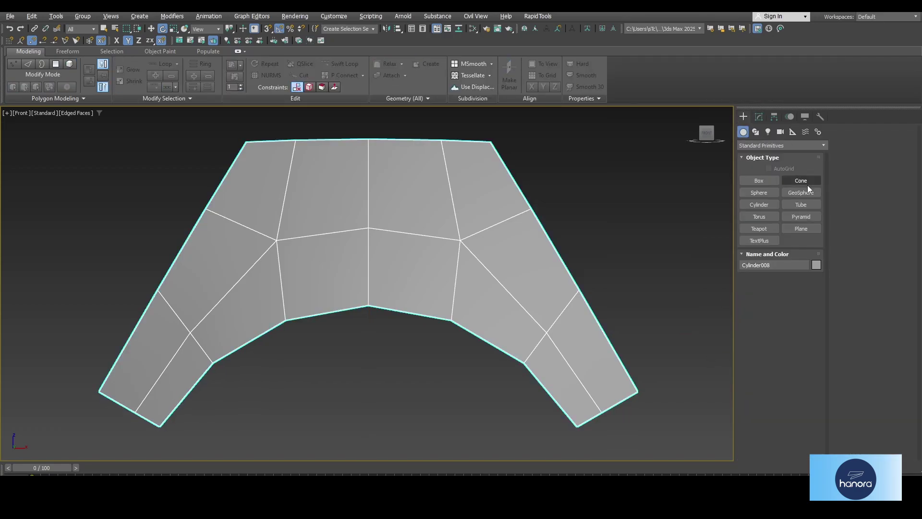
{"action": "left_click", "coordinate": [761, 207]}
{"action": "scroll", "coordinate": [408, 315], "scroll_direction": "down", "scroll_amount": 5}
{"action": "middle_click_drag", "start_coordinate": [408, 315], "coordinate": [429, 266]}
{"action": "left_click_drag", "start_coordinate": [420, 332], "coordinate": [588, 422]}
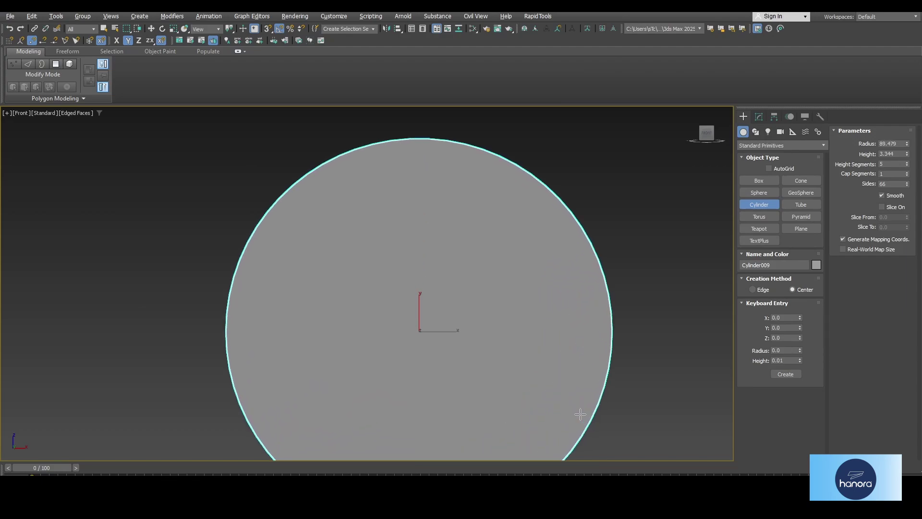
{"action": "left_click", "coordinate": [575, 410]}
{"action": "key", "text": "e"}
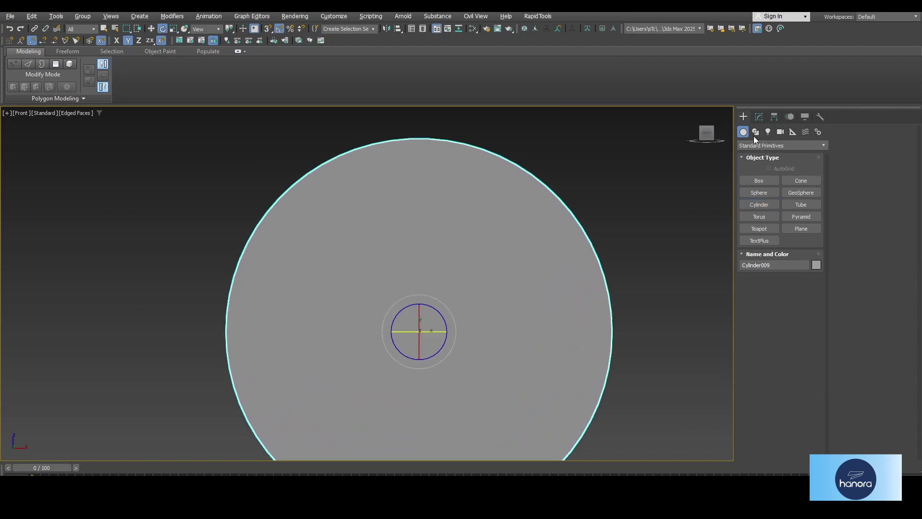
{"action": "left_click", "coordinate": [760, 117]}
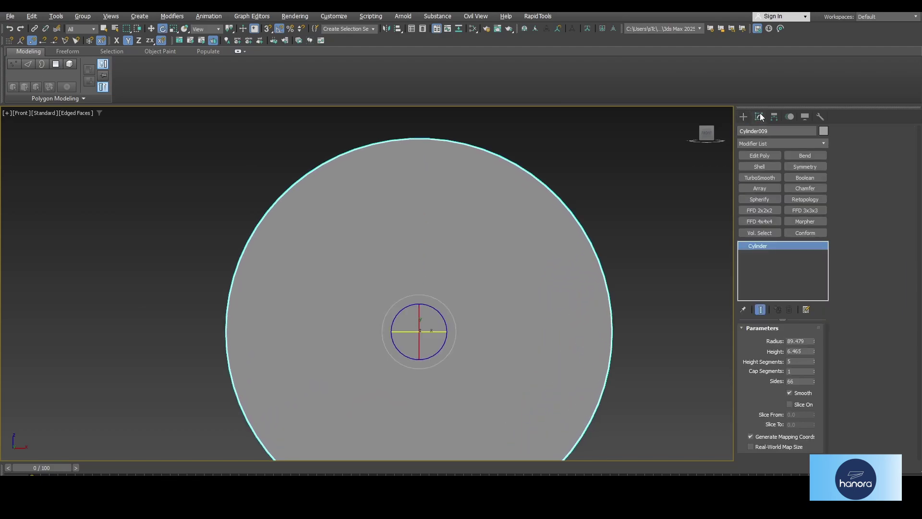
{"action": "double_click", "coordinate": [797, 381]}
{"action": "key", "text": "w"}
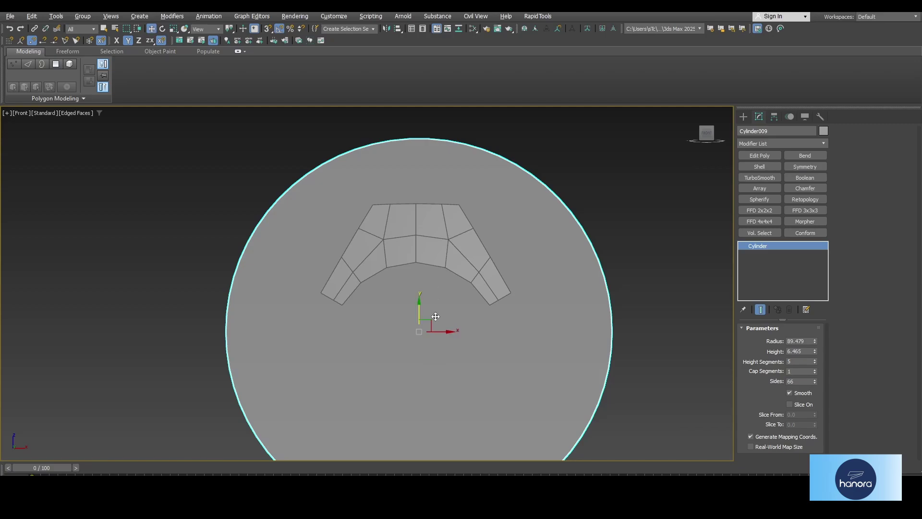
Step: Adjust the guide cylinder's radius and vertical position until its outline passes through the section's two upper outer corners
{"action": "scroll", "coordinate": [418, 240], "scroll_direction": "up", "scroll_amount": 6}
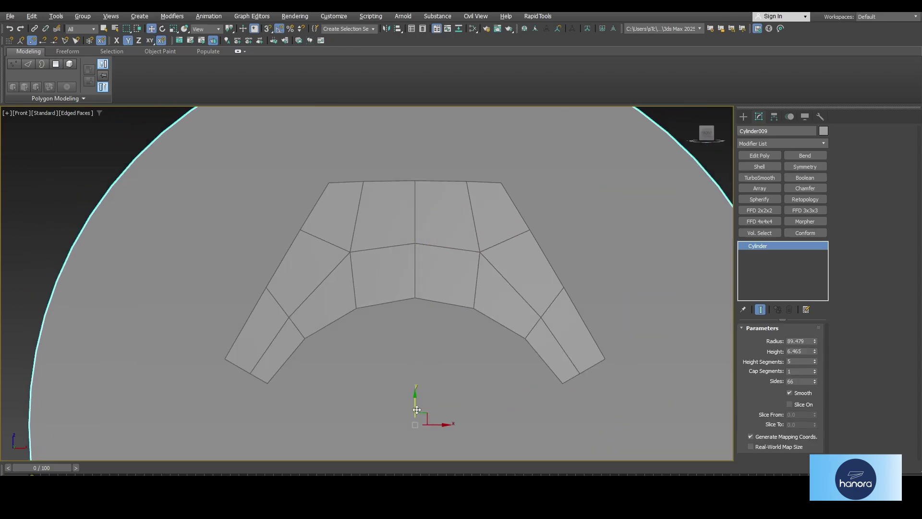
{"action": "left_click_drag", "start_coordinate": [815, 342], "coordinate": [727, 365]}
{"action": "scroll", "coordinate": [523, 194], "scroll_direction": "down", "scroll_amount": 5}
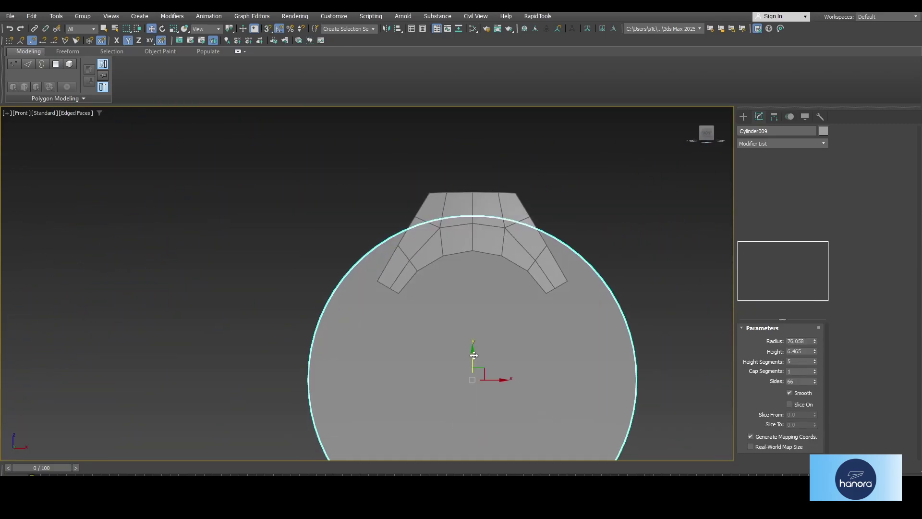
{"action": "left_click_drag", "start_coordinate": [475, 357], "coordinate": [478, 327]}
{"action": "scroll", "coordinate": [518, 193], "scroll_direction": "up", "scroll_amount": 12}
{"action": "left_click_drag", "start_coordinate": [528, 243], "coordinate": [524, 240]}
{"action": "scroll", "coordinate": [484, 241], "scroll_direction": "down", "scroll_amount": 15}
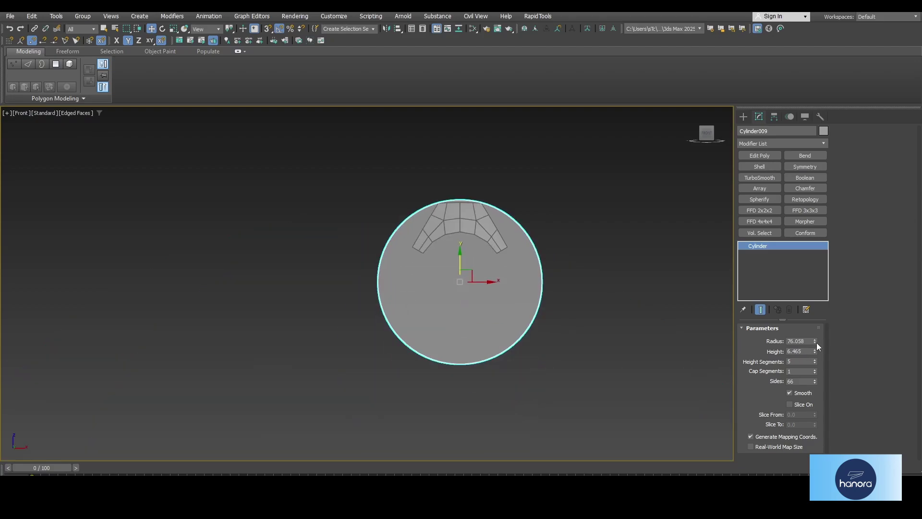
{"action": "left_click_drag", "start_coordinate": [816, 343], "coordinate": [807, 365]}
{"action": "scroll", "coordinate": [475, 247], "scroll_direction": "up", "scroll_amount": 5}
{"action": "left_click_drag", "start_coordinate": [438, 308], "coordinate": [439, 237]}
{"action": "left_click_drag", "start_coordinate": [816, 342], "coordinate": [811, 321]}
{"action": "middle_click_drag", "start_coordinate": [505, 240], "coordinate": [532, 302]}
{"action": "left_click_drag", "start_coordinate": [466, 301], "coordinate": [471, 366]}
Step: Raise the section's top vertices onto the guide cylinder's curved outline and delete the guide cylinder
{"action": "scroll", "coordinate": [514, 177], "scroll_direction": "up", "scroll_amount": 12}
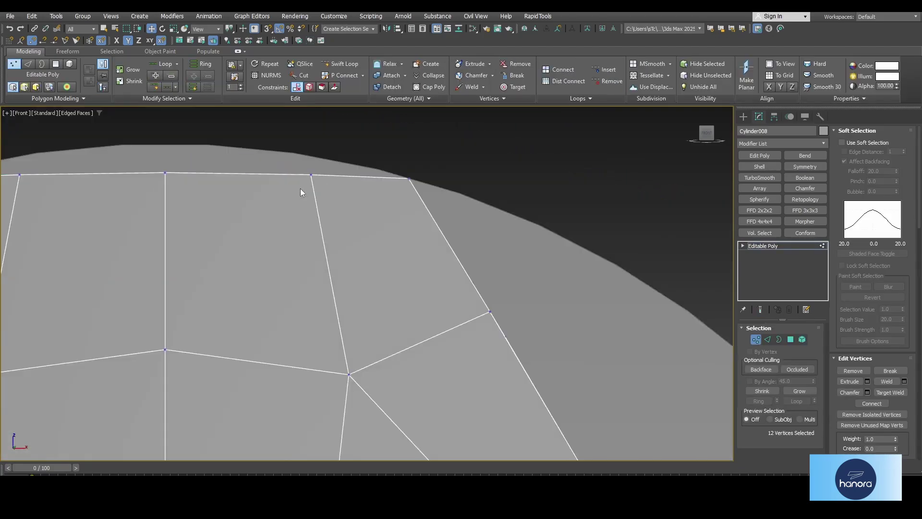
{"action": "scroll", "coordinate": [457, 204], "scroll_direction": "up", "scroll_amount": 4}
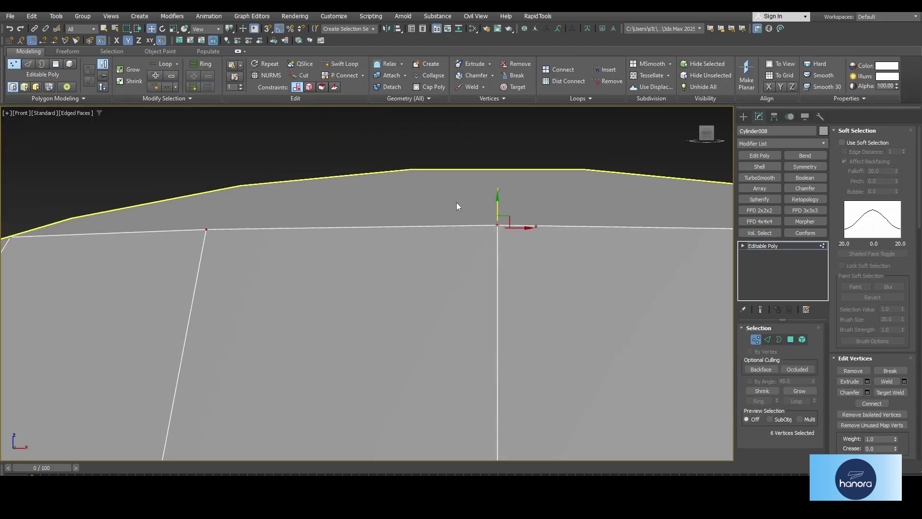
{"action": "scroll", "coordinate": [501, 180], "scroll_direction": "down", "scroll_amount": 5}
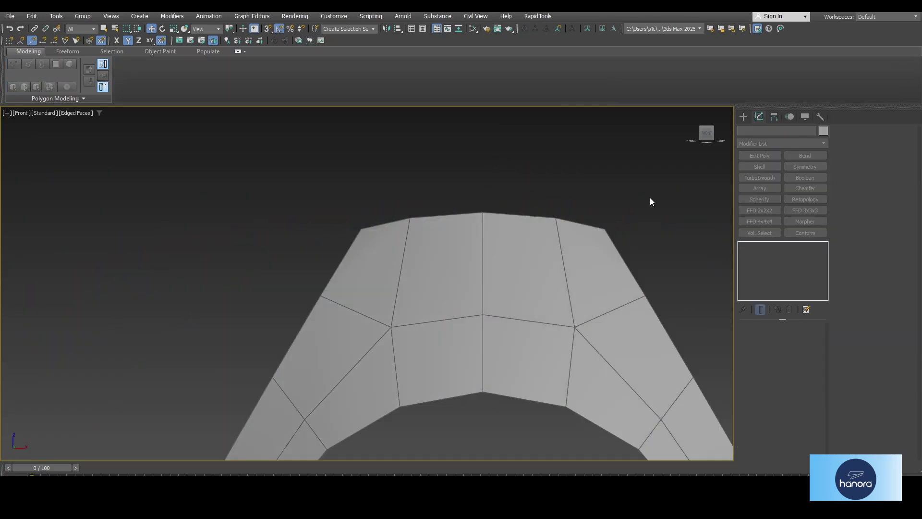
Step: In the left view, slide the rear side vertices with the Edge constraint to level the side loops with their front vertices
{"action": "middle_click_drag", "start_coordinate": [650, 197], "coordinate": [529, 323], "text": "alt"}
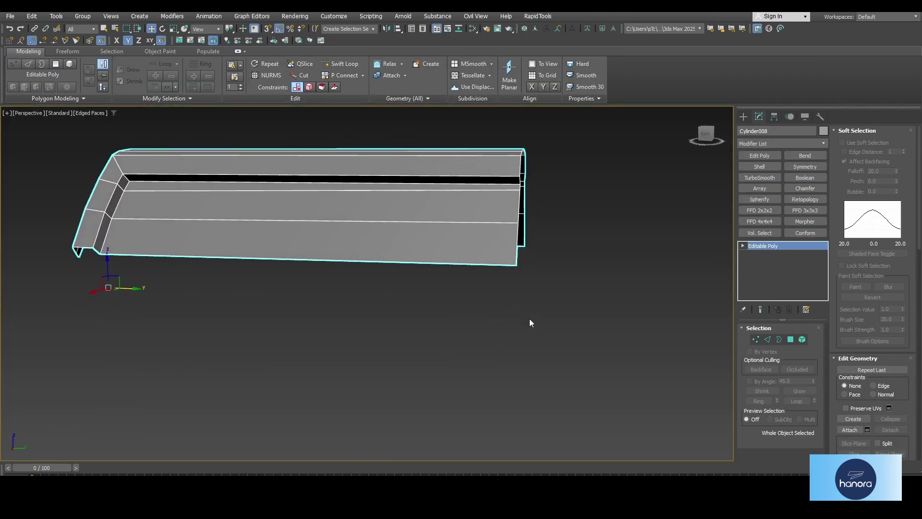
{"action": "key", "text": "alt+w"}
{"action": "left_click", "coordinate": [206, 401]}
{"action": "key", "text": "1"}
{"action": "key", "text": "alt+w"}
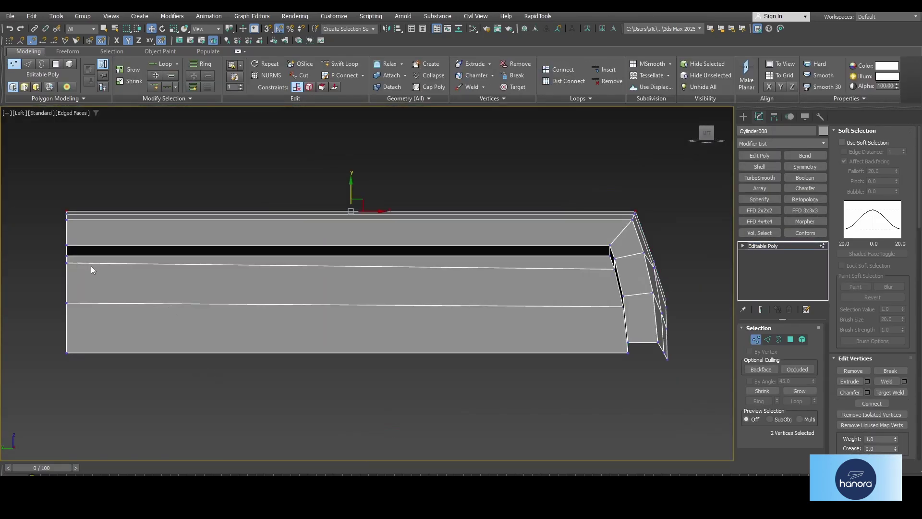
{"action": "scroll", "coordinate": [91, 266], "scroll_direction": "up", "scroll_amount": 3}
{"action": "left_click", "coordinate": [310, 88]}
{"action": "scroll", "coordinate": [435, 215], "scroll_direction": "down", "scroll_amount": 5}
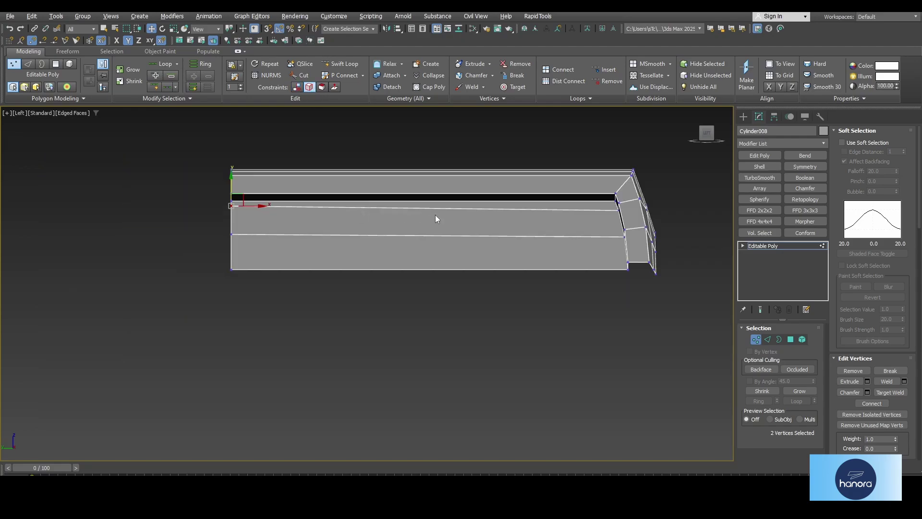
{"action": "scroll", "coordinate": [483, 257], "scroll_direction": "up", "scroll_amount": 2}
{"action": "left_click_drag", "start_coordinate": [65, 220], "coordinate": [606, 252]}
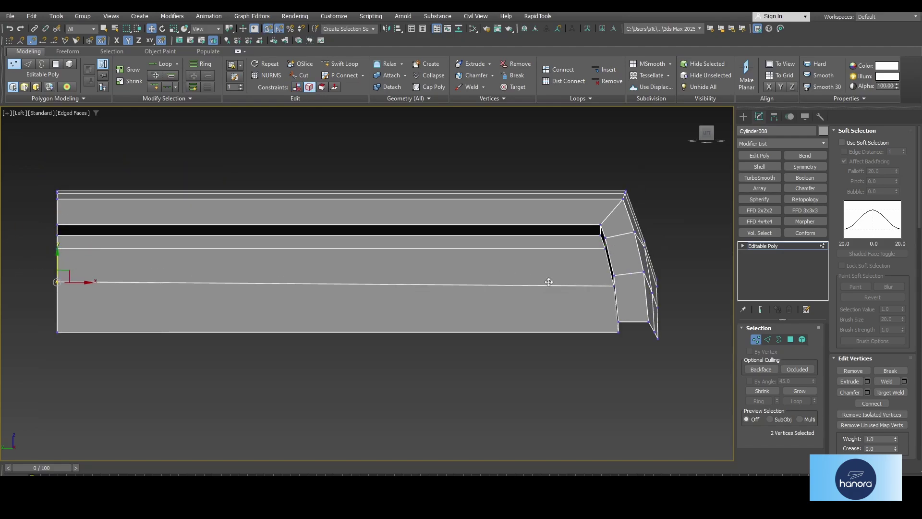
{"action": "key", "text": "p"}
{"action": "middle_click_drag", "start_coordinate": [493, 334], "coordinate": [644, 354], "text": "alt"}
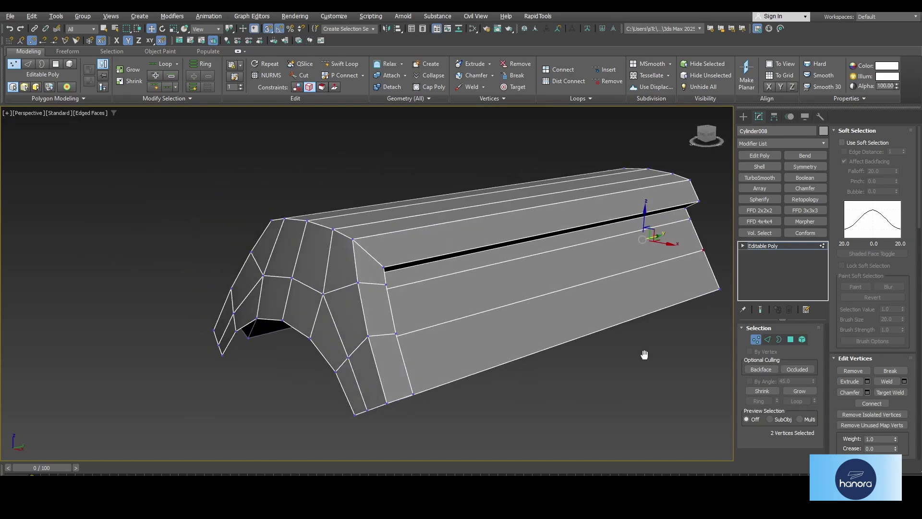
{"action": "left_click", "coordinate": [761, 344]}
Step: Create a cylinder beside the section in the front view with radius 8, one height segment and 8 sides
{"action": "key", "text": "alt+w"}
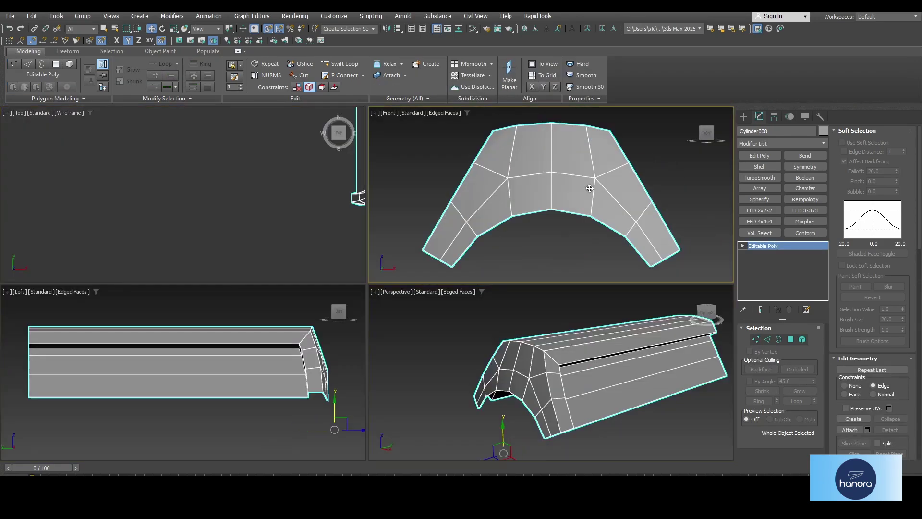
{"action": "key", "text": "alt+w"}
{"action": "left_click", "coordinate": [744, 117]}
{"action": "left_click", "coordinate": [765, 206]}
{"action": "middle_click_drag", "start_coordinate": [670, 245], "coordinate": [608, 255]}
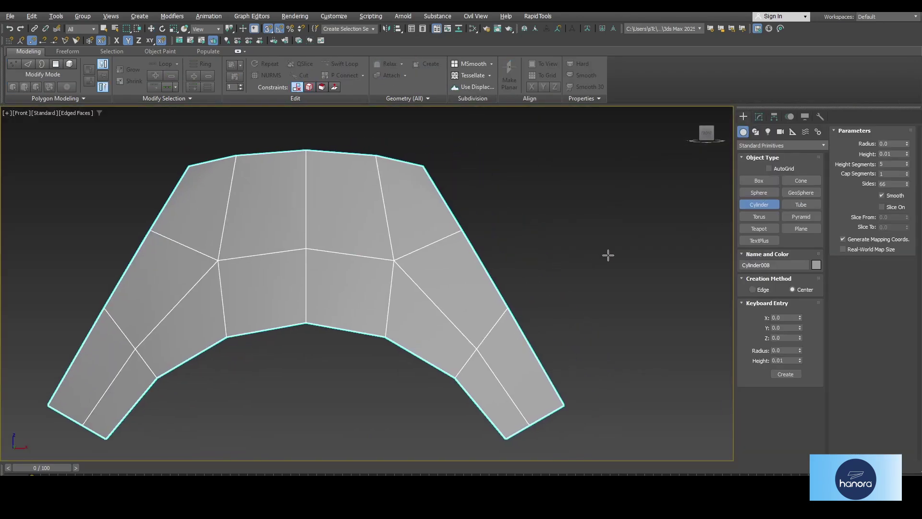
{"action": "left_click_drag", "start_coordinate": [610, 250], "coordinate": [624, 281]}
{"action": "left_click", "coordinate": [624, 272]}
{"action": "right_click", "coordinate": [662, 254]}
{"action": "left_click", "coordinate": [759, 116]}
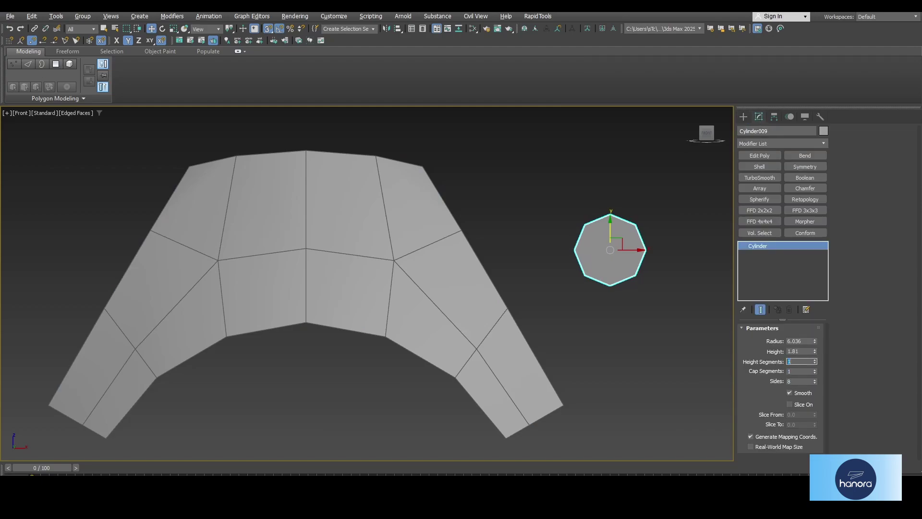
{"action": "type", "text": "8"}
{"action": "key", "text": "Return"}
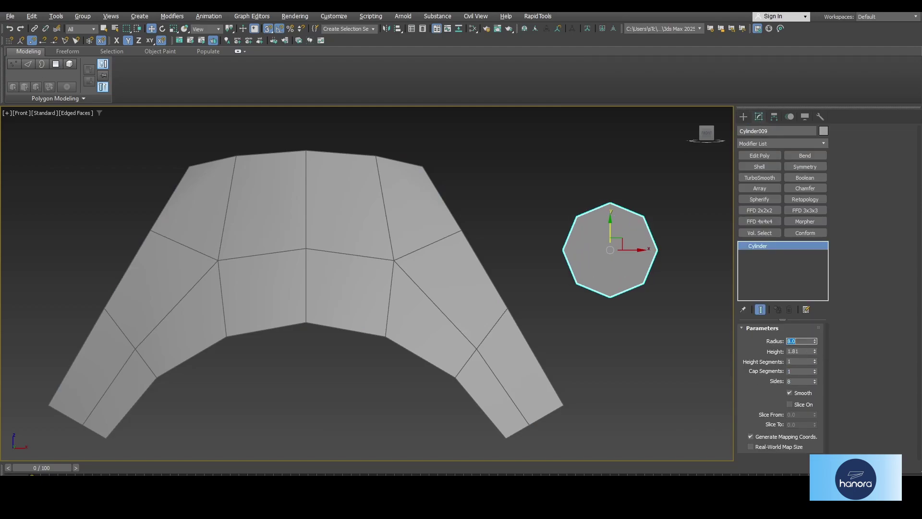
Step: Snap the eight-sided cylinder to the central vertex of the front face and shift it slightly up along the centre line
{"action": "left_click_drag", "start_coordinate": [620, 241], "coordinate": [315, 234]}
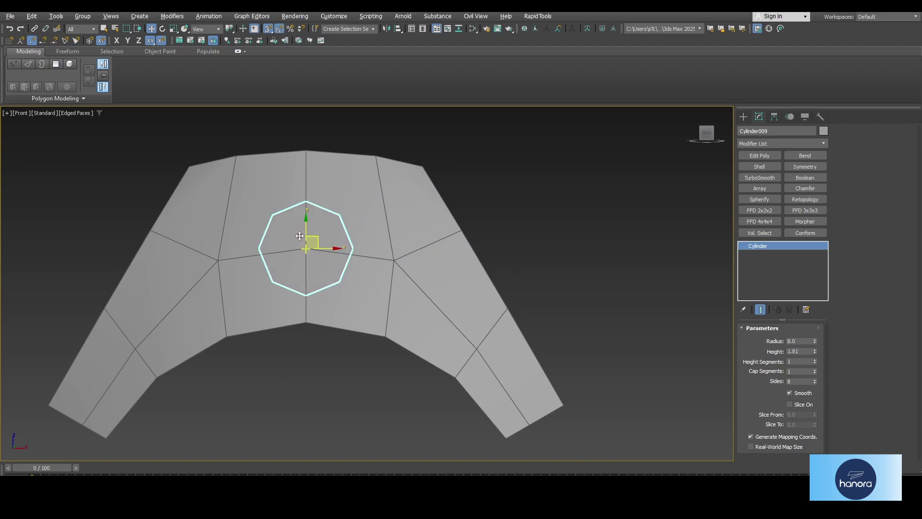
{"action": "scroll", "coordinate": [312, 235], "scroll_direction": "up", "scroll_amount": 4}
{"action": "middle_click_drag", "start_coordinate": [307, 235], "coordinate": [374, 281]}
{"action": "scroll", "coordinate": [374, 281], "scroll_direction": "up", "scroll_amount": 2}
{"action": "key", "text": "s"}
{"action": "scroll", "coordinate": [356, 287], "scroll_direction": "down", "scroll_amount": 2}
{"action": "left_click_drag", "start_coordinate": [360, 281], "coordinate": [362, 260]}
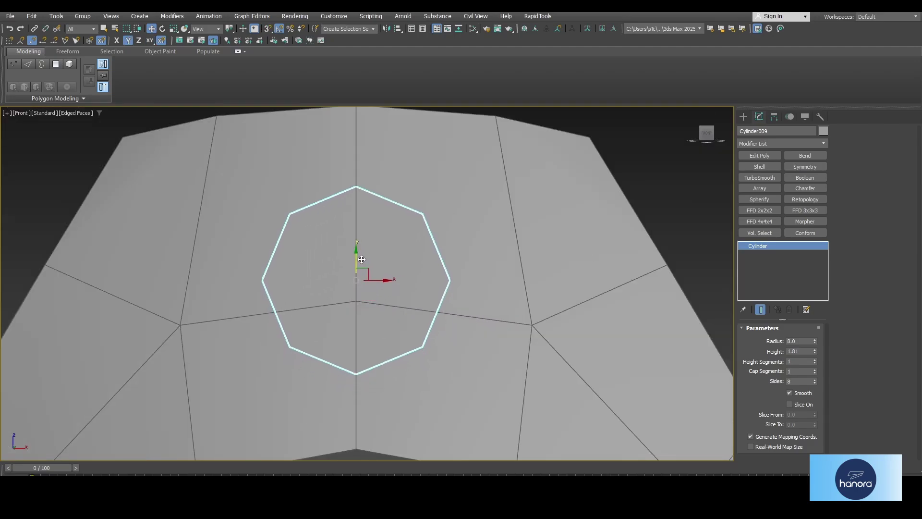
Step: Add Edit Poly to the eight-sided cylinder and make it pass through the section's front face
{"action": "key", "text": "alt+w"}
{"action": "middle_click", "coordinate": [424, 330]}
{"action": "key", "text": "alt+w"}
{"action": "middle_click_drag", "start_coordinate": [424, 330], "coordinate": [332, 317], "text": "alt"}
{"action": "scroll", "coordinate": [345, 310], "scroll_direction": "up", "scroll_amount": 2}
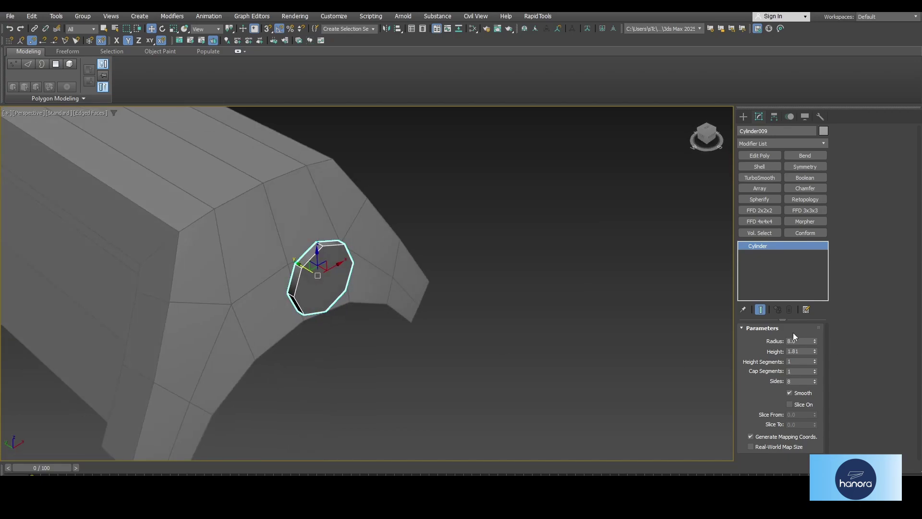
{"action": "left_click", "coordinate": [759, 155]}
{"action": "left_click_drag", "start_coordinate": [319, 280], "coordinate": [269, 251]}
{"action": "middle_click_drag", "start_coordinate": [269, 250], "coordinate": [336, 289], "text": "alt"}
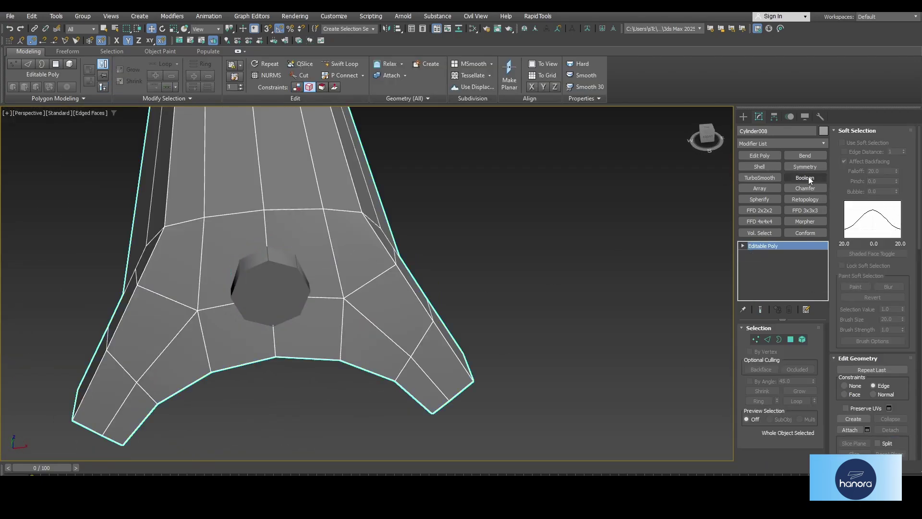
Step: Subtract the eight-sided cylinder from the section with a Boolean modifier and convert the result to Editable Poly
{"action": "left_click", "coordinate": [809, 177]}
{"action": "left_click", "coordinate": [306, 284]}
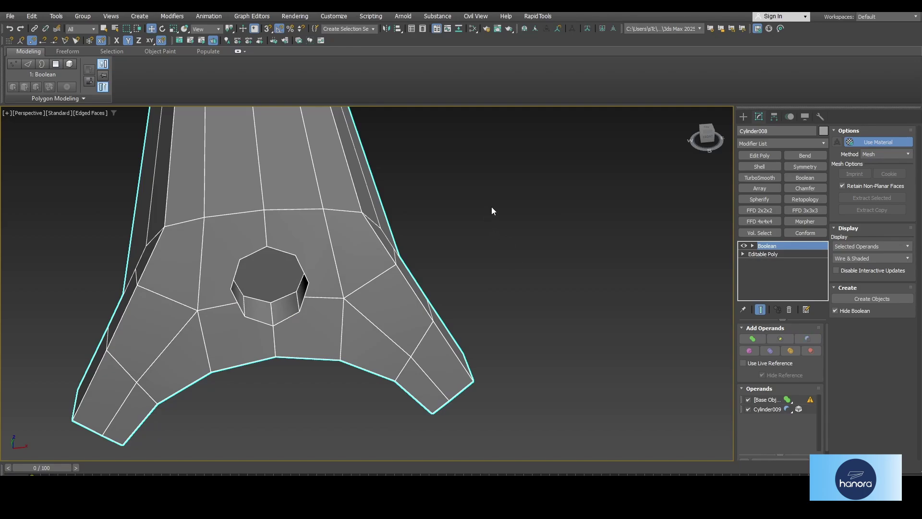
{"action": "right_click", "coordinate": [504, 163]}
{"action": "mouse_move", "coordinate": [532, 290]}
{"action": "left_click", "coordinate": [641, 297]}
Step: Delete the polygons of the cut pocket to leave an open octagonal hole in the front face
{"action": "key", "text": "4"}
{"action": "left_click", "coordinate": [271, 280]}
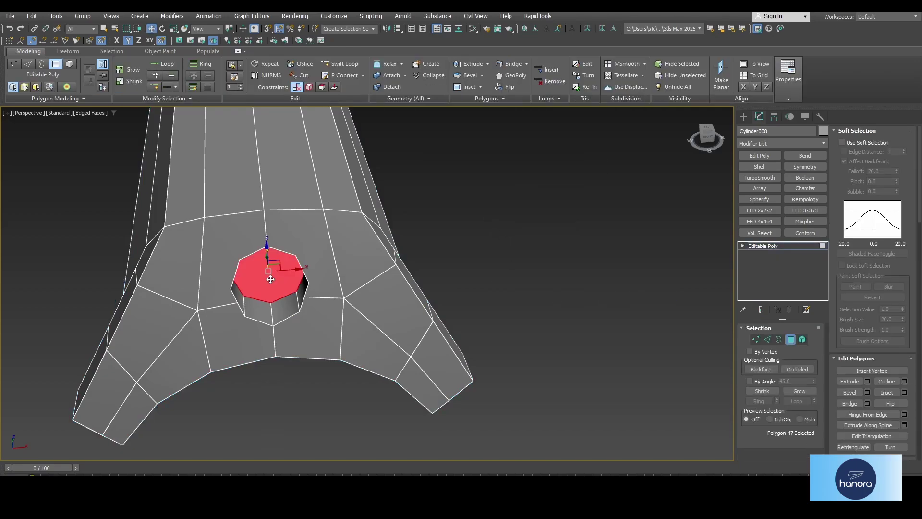
{"action": "key", "text": "Delete"}
Step: Connect the hole's diagonal corner vertices to the nearest vertices on the front face's upper and lower edges
{"action": "key", "text": "1"}
{"action": "scroll", "coordinate": [229, 236], "scroll_direction": "up", "scroll_amount": 5}
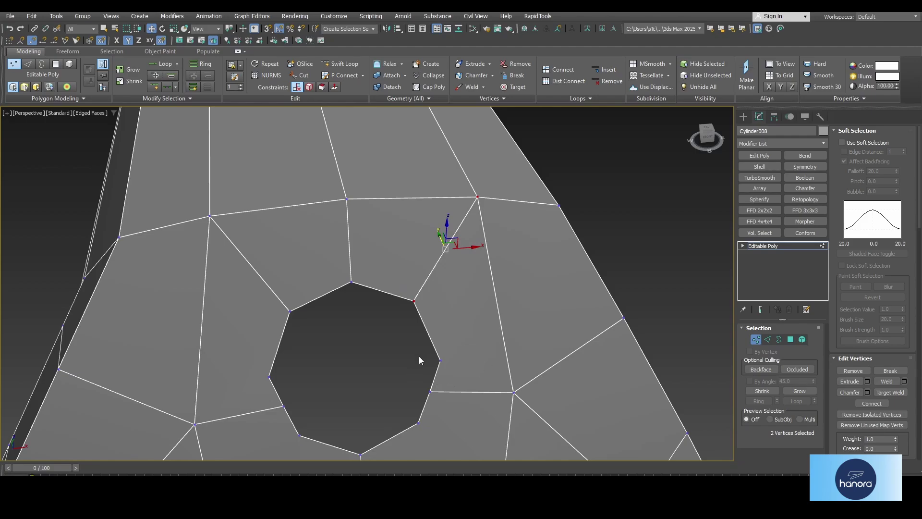
{"action": "left_click", "coordinate": [425, 443]}
{"action": "middle_click_drag", "start_coordinate": [444, 411], "coordinate": [446, 316]}
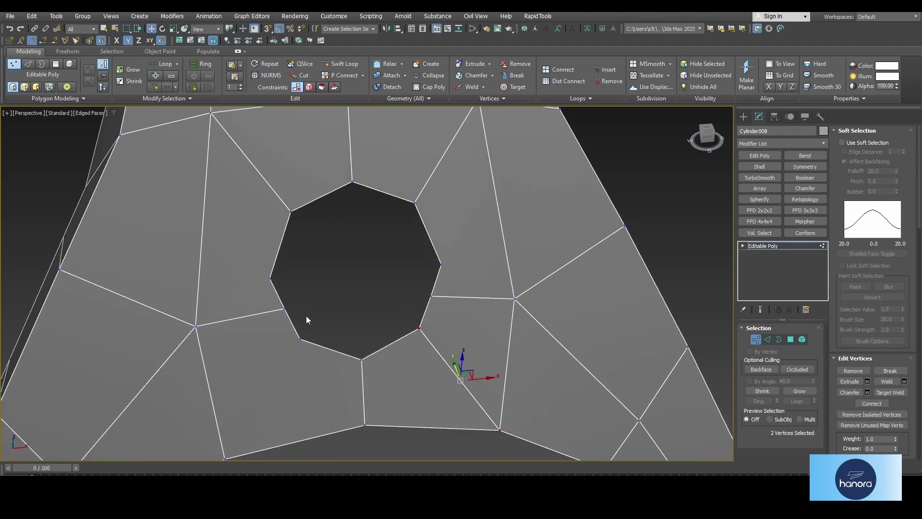
{"action": "left_click_drag", "start_coordinate": [225, 459], "coordinate": [227, 485], "text": "ctrl"}
{"action": "key", "text": "ctrl+shift+e"}
{"action": "key", "text": "ctrl+z"}
Step: Target Weld the extra vertices on both sides of the hole onto its neighbouring corner vertices
{"action": "middle_click_drag", "start_coordinate": [274, 407], "coordinate": [296, 368]}
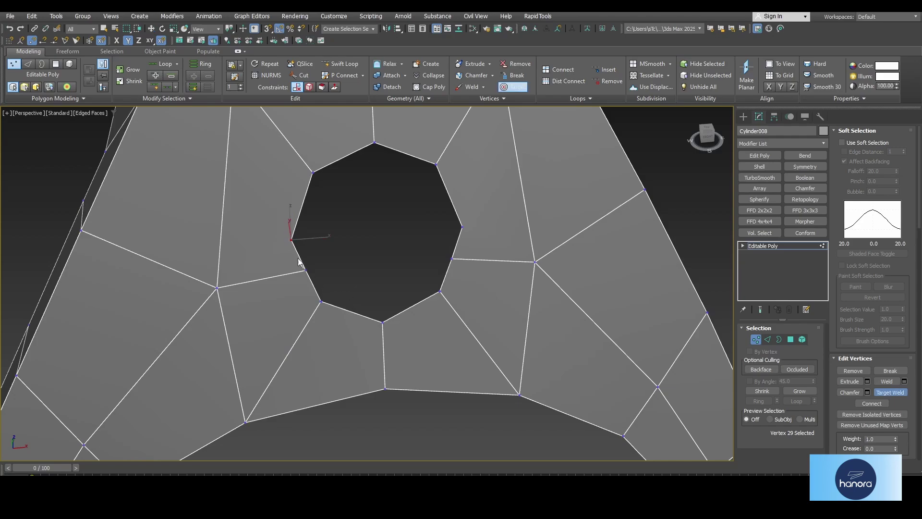
{"action": "scroll", "coordinate": [416, 263], "scroll_direction": "down", "scroll_amount": 6}
{"action": "left_click_drag", "start_coordinate": [490, 271], "coordinate": [428, 296], "text": "alt"}
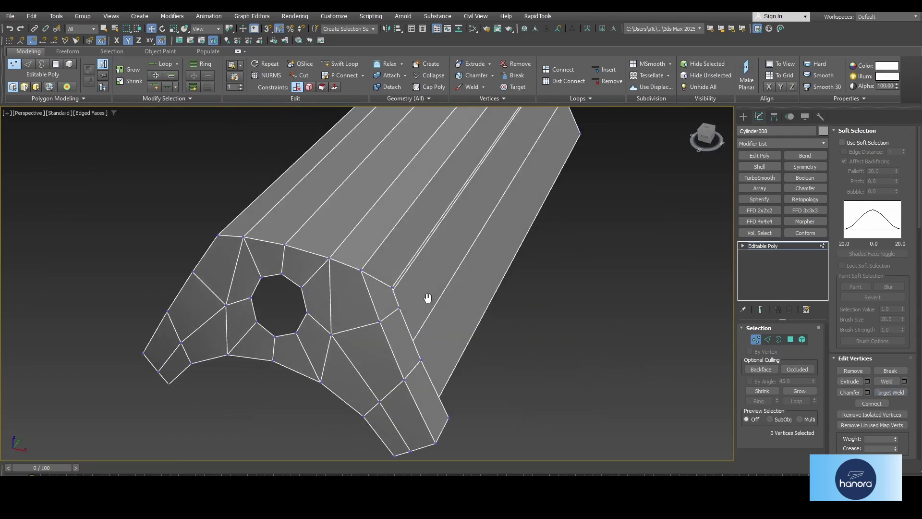
Step: Select the octagonal hole's border and extend it into the body to form the hole's inner wall
{"action": "middle_click_drag", "start_coordinate": [428, 297], "coordinate": [313, 301], "text": "alt"}
{"action": "key", "text": "3"}
{"action": "scroll", "coordinate": [207, 281], "scroll_direction": "up", "scroll_amount": 3}
{"action": "left_click", "coordinate": [221, 264]}
{"action": "left_click_drag", "start_coordinate": [220, 299], "coordinate": [252, 263], "text": "shift"}
{"action": "scroll", "coordinate": [269, 305], "scroll_direction": "down", "scroll_amount": 4}
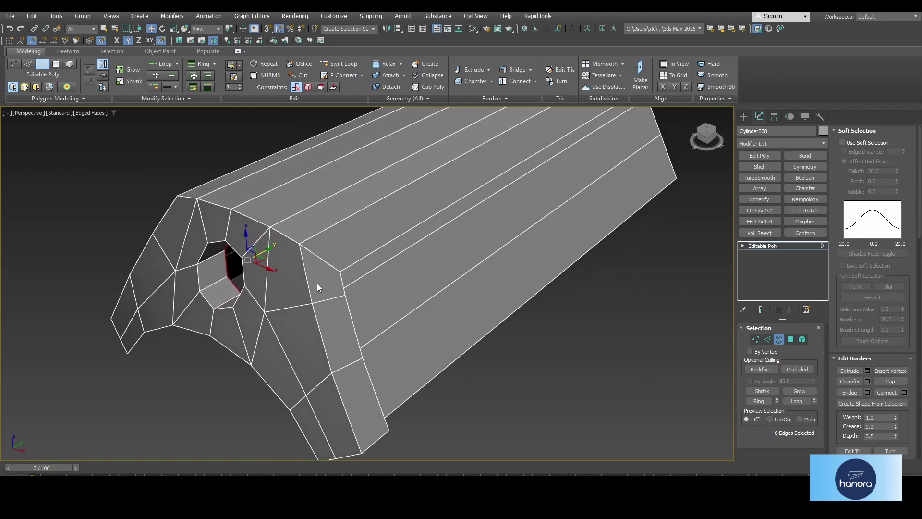
{"action": "left_click", "coordinate": [779, 339]}
Step: Rotate-copy the corner section around the bore axis in 120° increments, making two copies that complete the triangular body
{"action": "scroll", "coordinate": [499, 311], "scroll_direction": "down", "scroll_amount": 2}
{"action": "middle_click_drag", "start_coordinate": [525, 348], "coordinate": [486, 340], "text": "alt"}
{"action": "key", "text": "e"}
{"action": "mouse_move", "coordinate": [376, 336]}
{"action": "middle_mouse_down", "text": "alt"}
{"action": "mouse_move", "coordinate": [391, 312]}
{"action": "mouse_move", "coordinate": [434, 341]}
{"action": "middle_mouse_up", "text": "alt"}
{"action": "middle_click_drag", "start_coordinate": [434, 341], "coordinate": [377, 284]}
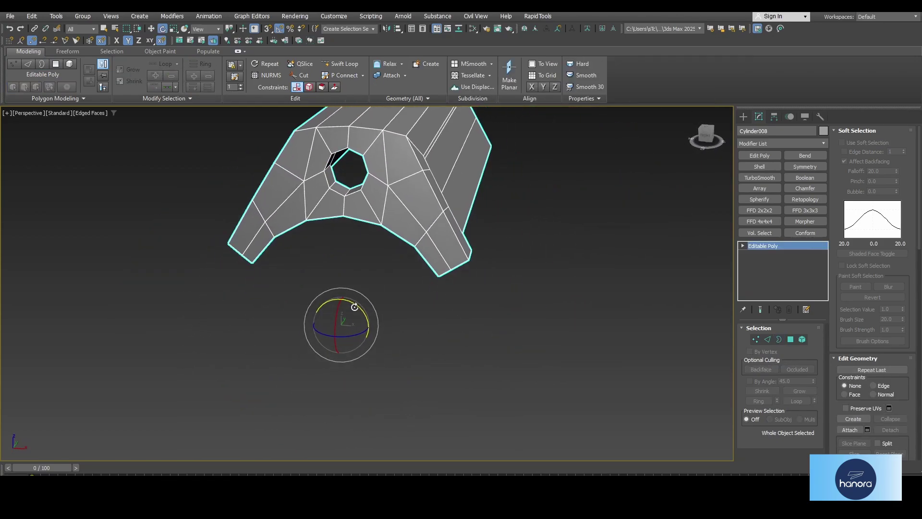
{"action": "mouse_move", "coordinate": [355, 304]}
{"action": "left_mouse_down", "text": "shift"}
{"action": "mouse_move", "coordinate": [366, 310]}
{"action": "mouse_move", "coordinate": [355, 334]}
{"action": "mouse_move", "coordinate": [400, 341]}
{"action": "left_mouse_up", "text": "shift"}
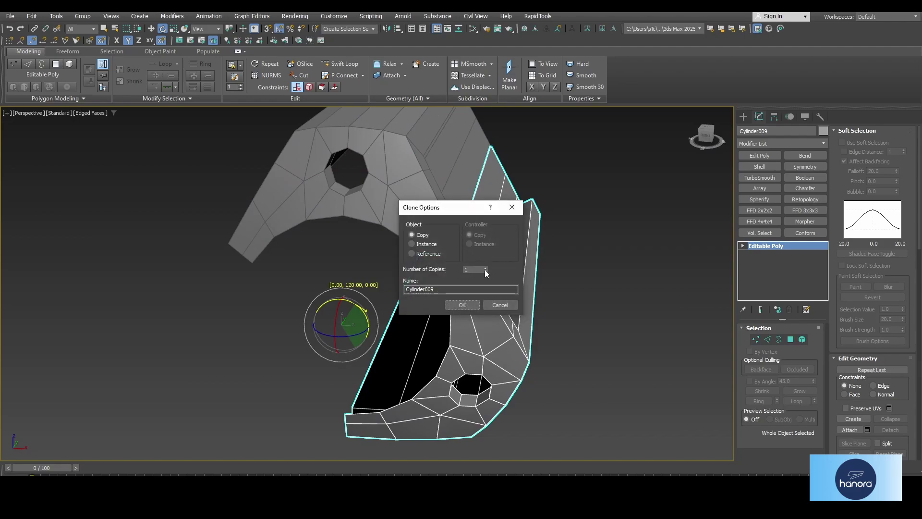
{"action": "left_click", "coordinate": [463, 304]}
Step: Attach the two rotated copies to the original section and weld all overlapping vertices along the seams
{"action": "left_click", "coordinate": [416, 187]}
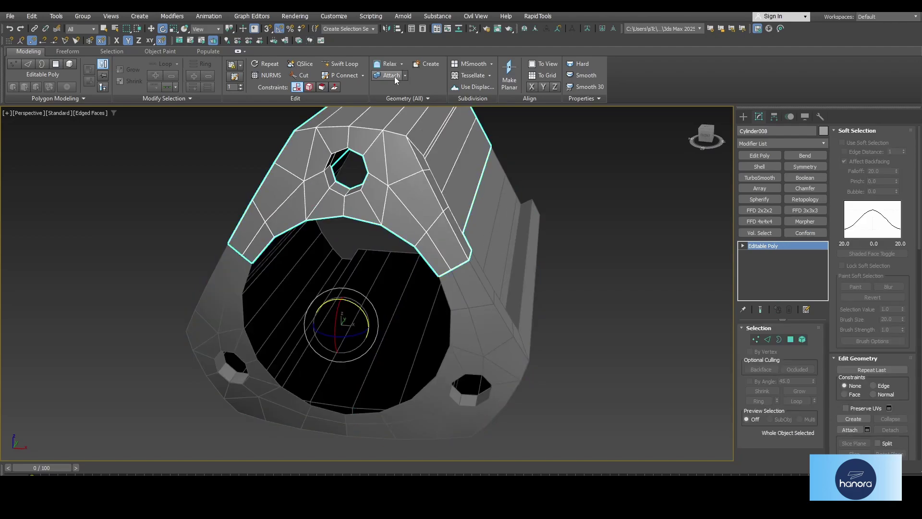
{"action": "left_click", "coordinate": [394, 76]}
{"action": "left_click", "coordinate": [460, 319]}
{"action": "left_click", "coordinate": [292, 294]}
{"action": "key", "text": "1"}
{"action": "key", "text": "ctrl+a"}
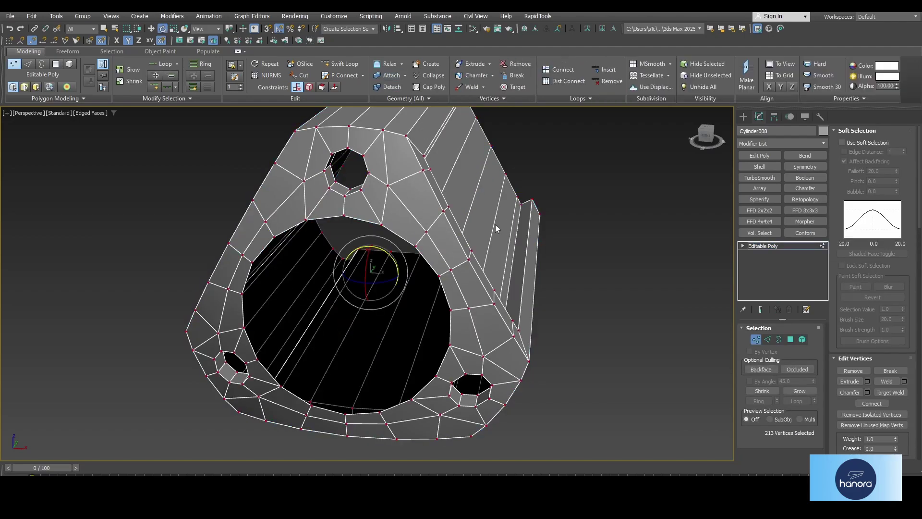
{"action": "left_click", "coordinate": [473, 90], "text": "shift"}
{"action": "left_click", "coordinate": [653, 323]}
Step: Select the front border of the large central bore and extend it inward while scaling it down into a tapered wall
{"action": "left_click", "coordinate": [779, 338]}
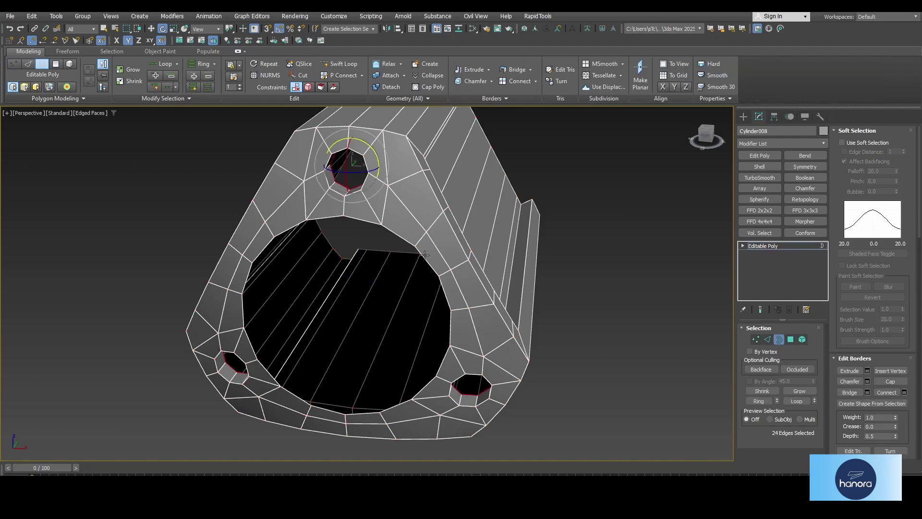
{"action": "left_click", "coordinate": [422, 252]}
{"action": "middle_click_drag", "start_coordinate": [521, 288], "coordinate": [474, 311], "text": "alt"}
{"action": "key", "text": "r"}
{"action": "left_click_drag", "start_coordinate": [346, 315], "coordinate": [354, 342]}
{"action": "left_click_drag", "start_coordinate": [358, 309], "coordinate": [390, 284], "text": "shift"}
{"action": "middle_click_drag", "start_coordinate": [390, 284], "coordinate": [386, 304], "text": "alt"}
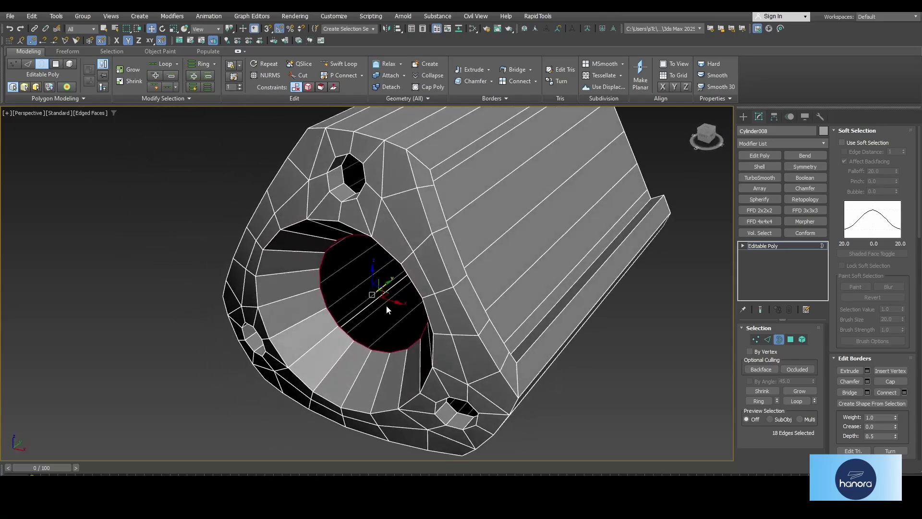
Step: Adjust the tapered wall's inner border and extend it a short distance deeper to form a narrow collar
{"action": "scroll", "coordinate": [378, 288], "scroll_direction": "up", "scroll_amount": 3}
{"action": "left_click_drag", "start_coordinate": [369, 301], "coordinate": [368, 296]}
{"action": "scroll", "coordinate": [369, 305], "scroll_direction": "down", "scroll_amount": 3}
{"action": "mouse_move", "coordinate": [375, 327]}
{"action": "middle_mouse_down"}
{"action": "mouse_move", "coordinate": [378, 348]}
{"action": "mouse_move", "coordinate": [405, 333]}
{"action": "mouse_move", "coordinate": [368, 330]}
{"action": "mouse_move", "coordinate": [377, 322]}
{"action": "middle_mouse_up"}
{"action": "scroll", "coordinate": [368, 329], "scroll_direction": "up", "scroll_amount": 3}
{"action": "key", "text": "w"}
{"action": "left_click_drag", "start_coordinate": [377, 302], "coordinate": [395, 291], "text": "shift"}
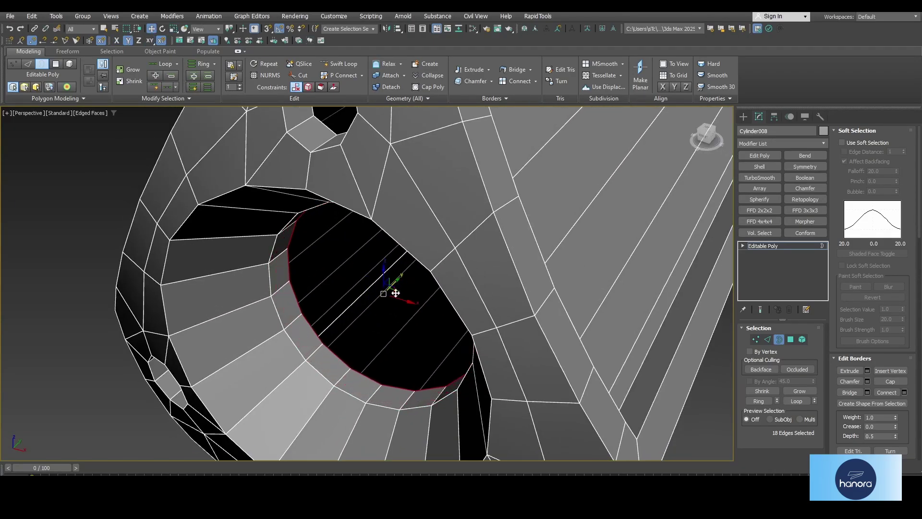
Step: Scale the collar's inner border slightly inward and cap the opening with a polygon
{"action": "middle_click_drag", "start_coordinate": [395, 292], "coordinate": [422, 295], "text": "alt"}
{"action": "key", "text": "r"}
{"action": "scroll", "coordinate": [370, 306], "scroll_direction": "up", "scroll_amount": 3}
{"action": "scroll", "coordinate": [370, 306], "scroll_direction": "down", "scroll_amount": 1}
{"action": "middle_click_drag", "start_coordinate": [370, 306], "coordinate": [381, 321], "text": "alt"}
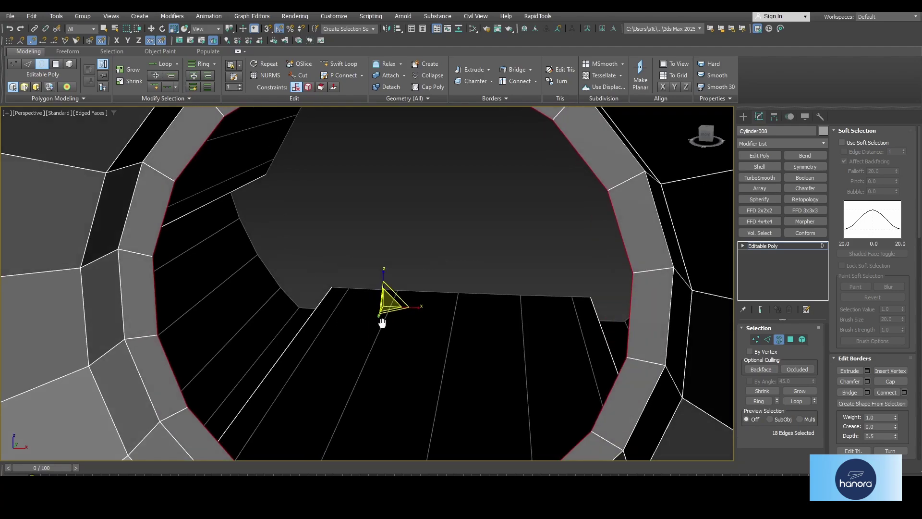
{"action": "right_click", "coordinate": [435, 257]}
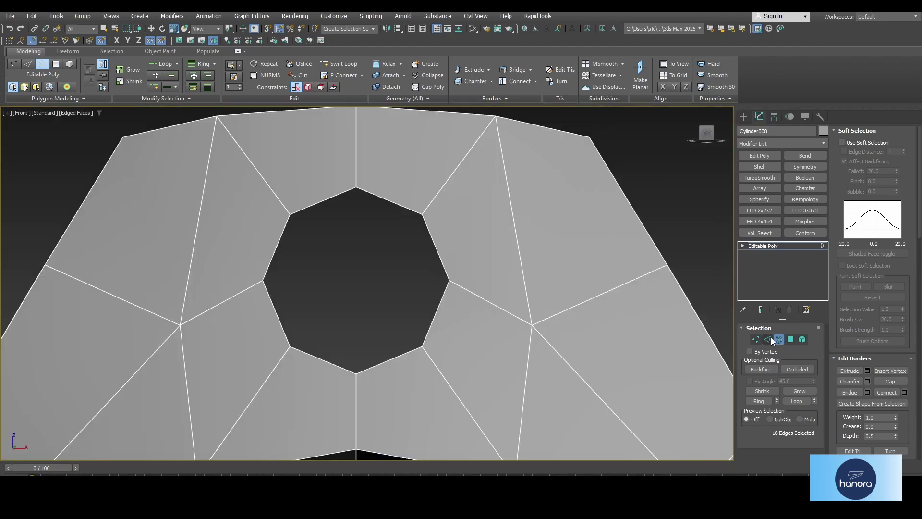
Step: Draw a cylinder of about 7.2 radius on the bore's capped inner face with AutoGrid and set it to 12 sides
{"action": "left_click", "coordinate": [744, 117]}
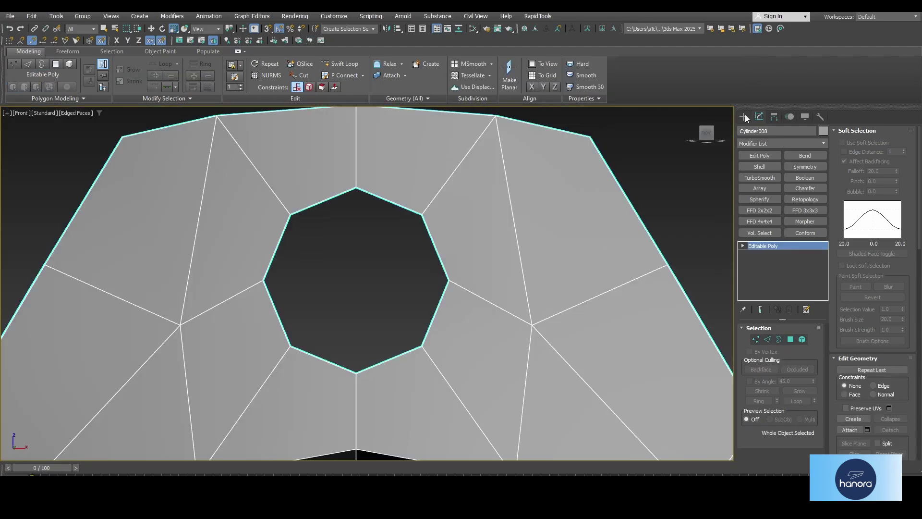
{"action": "left_click", "coordinate": [764, 204]}
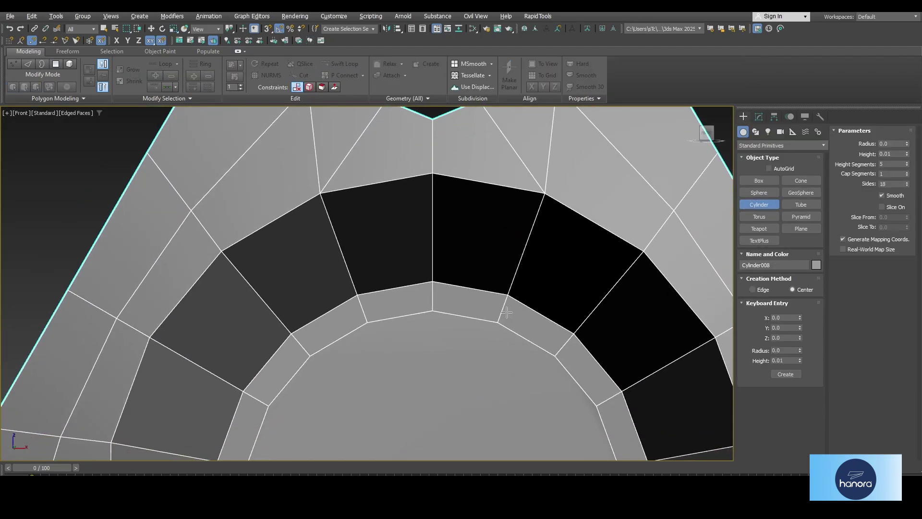
{"action": "left_click", "coordinate": [784, 168]}
{"action": "left_click_drag", "start_coordinate": [470, 303], "coordinate": [507, 349]}
{"action": "left_click", "coordinate": [549, 357]}
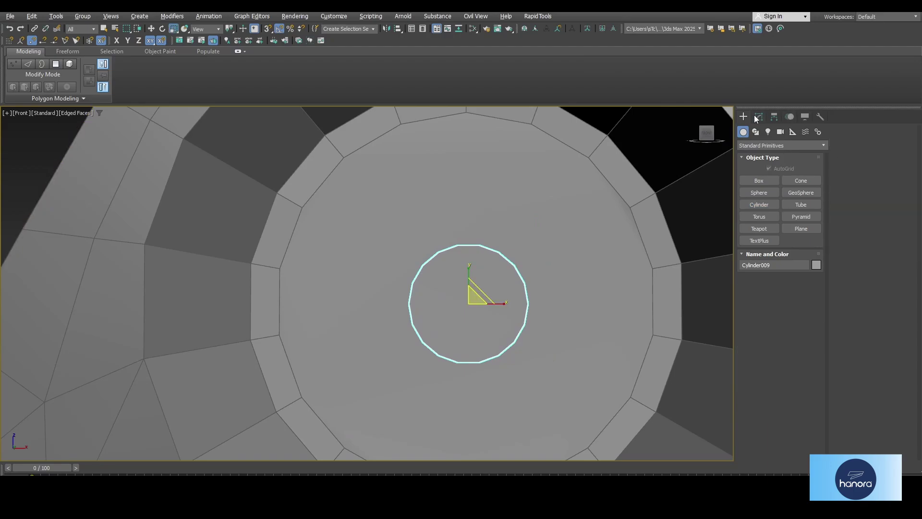
{"action": "left_click", "coordinate": [759, 117]}
{"action": "middle_click_drag", "start_coordinate": [474, 270], "coordinate": [476, 303]}
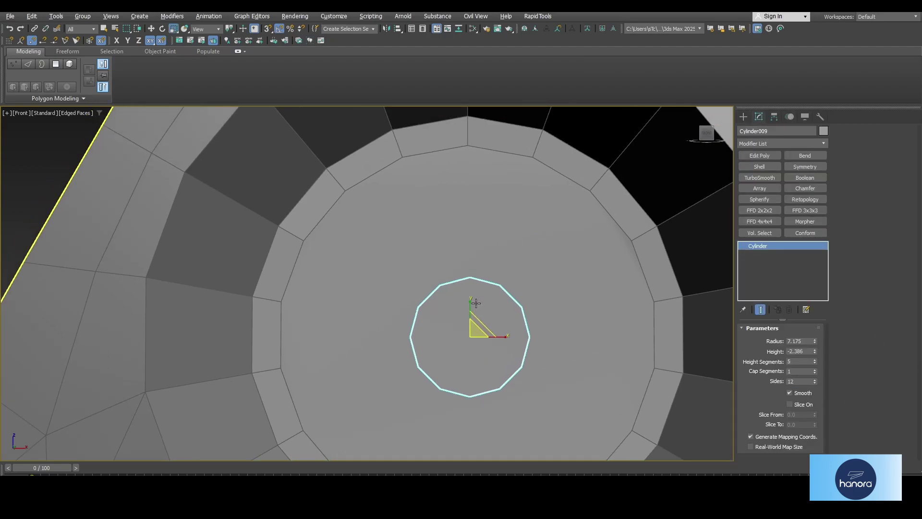
Step: Align the cylinder to the body, move it to the upper half of the inner face and set its radius to 9
{"action": "left_click", "coordinate": [478, 228]}
{"action": "scroll", "coordinate": [478, 244], "scroll_direction": "down", "scroll_amount": 2}
{"action": "left_click_drag", "start_coordinate": [478, 292], "coordinate": [472, 227]}
{"action": "left_click", "coordinate": [798, 341]}
{"action": "type", "text": "8"}
{"action": "key", "text": "Return"}
{"action": "type", "text": "9"}
{"action": "key", "text": "Return"}
Step: Give the cylinder a height of 8.183 with one height segment and move it through the bore's inner face
{"action": "scroll", "coordinate": [472, 227], "scroll_direction": "down", "scroll_amount": 3}
{"action": "key", "text": "p"}
{"action": "middle_click_drag", "start_coordinate": [532, 303], "coordinate": [596, 363], "text": "alt"}
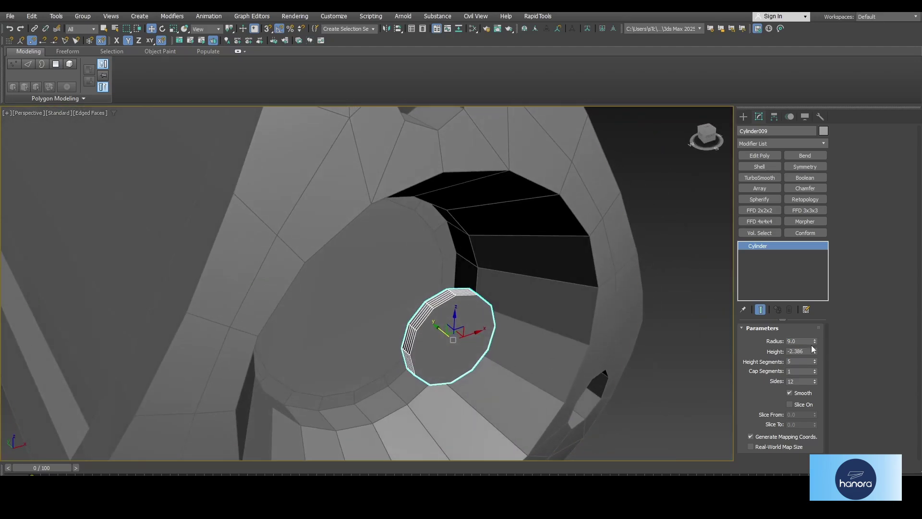
{"action": "left_click_drag", "start_coordinate": [815, 351], "coordinate": [808, 127]}
{"action": "right_click", "coordinate": [815, 362]}
{"action": "middle_click_drag", "start_coordinate": [476, 337], "coordinate": [495, 350]}
{"action": "left_click_drag", "start_coordinate": [456, 340], "coordinate": [334, 255]}
Step: Align only the cylinder's pivot to the body's centre
{"action": "key", "text": "f"}
{"action": "scroll", "coordinate": [517, 195], "scroll_direction": "down", "scroll_amount": 3}
{"action": "middle_click_drag", "start_coordinate": [516, 195], "coordinate": [514, 172]}
{"action": "left_click", "coordinate": [776, 117]}
{"action": "left_click", "coordinate": [781, 183]}
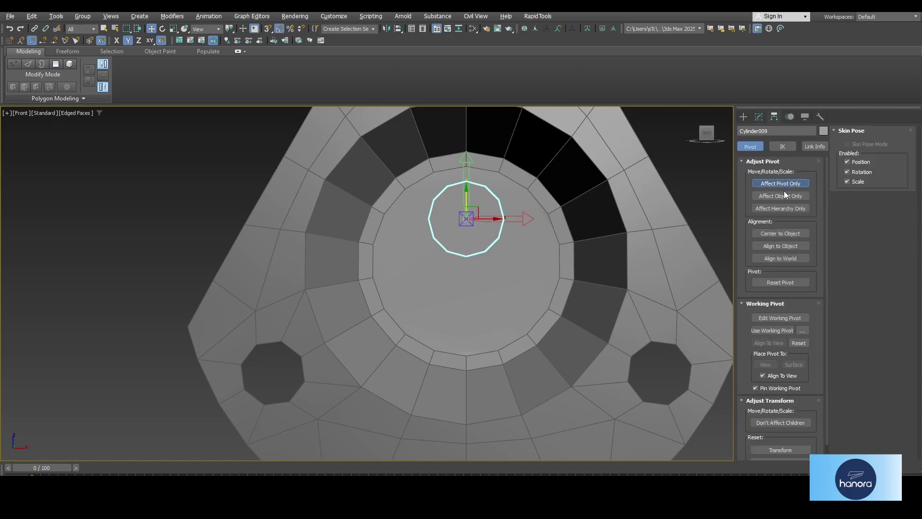
{"action": "key", "text": "shift+a"}
{"action": "left_click", "coordinate": [551, 259]}
Step: Set the cylinder's radius to 8 and move it slightly up towards the rim of the inner face
{"action": "left_click", "coordinate": [759, 117]}
{"action": "scroll", "coordinate": [474, 229], "scroll_direction": "up", "scroll_amount": 2}
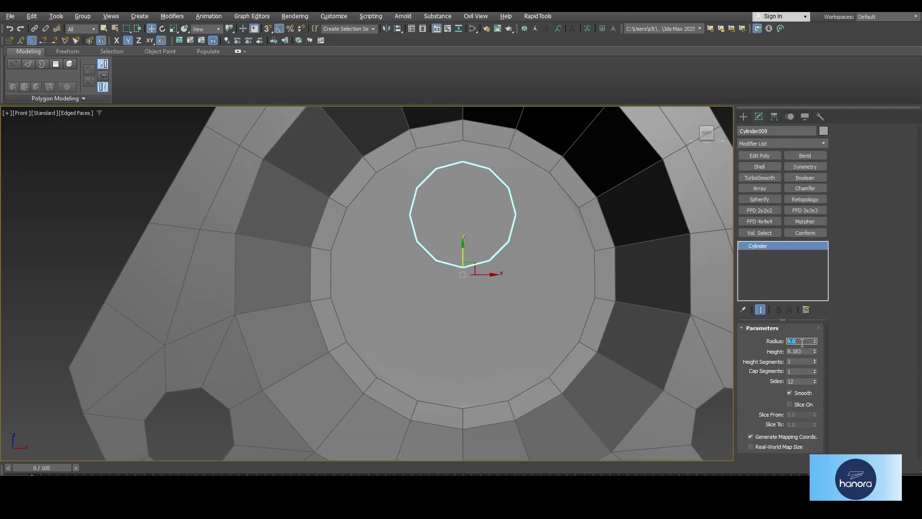
{"action": "type", "text": "8"}
{"action": "key", "text": "Return"}
{"action": "left_click_drag", "start_coordinate": [464, 252], "coordinate": [464, 241]}
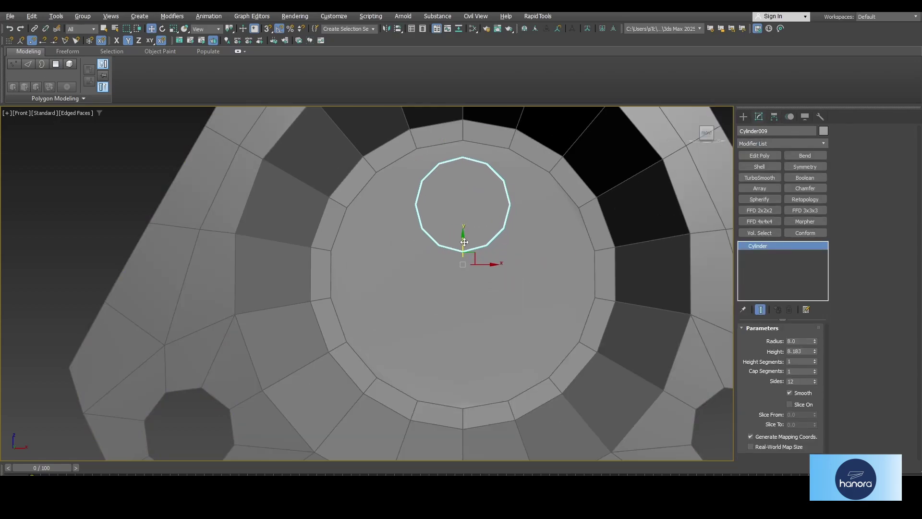
Step: Realign the cylinder's pivot to the body's centre and mirror the cylinder about the Y axis as a copy
{"action": "left_click", "coordinate": [774, 117]}
{"action": "left_click", "coordinate": [781, 183]}
{"action": "left_click", "coordinate": [759, 117]}
{"action": "left_click", "coordinate": [386, 28]}
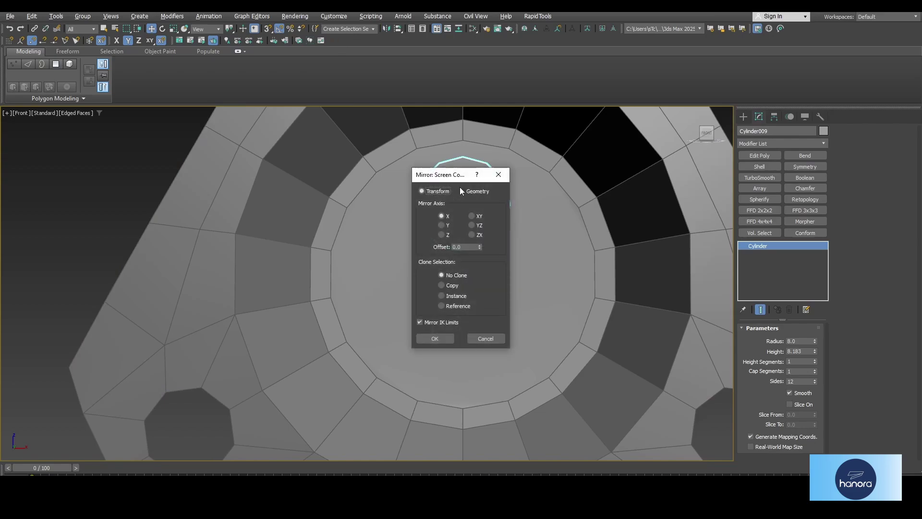
{"action": "left_click_drag", "start_coordinate": [460, 174], "coordinate": [737, 146]}
{"action": "left_click", "coordinate": [720, 196]}
{"action": "left_click", "coordinate": [720, 257]}
{"action": "left_click", "coordinate": [718, 309]}
Step: Examine the placement of both cylinders in the bore from the perspective and front views
{"action": "key", "text": "alt+w"}
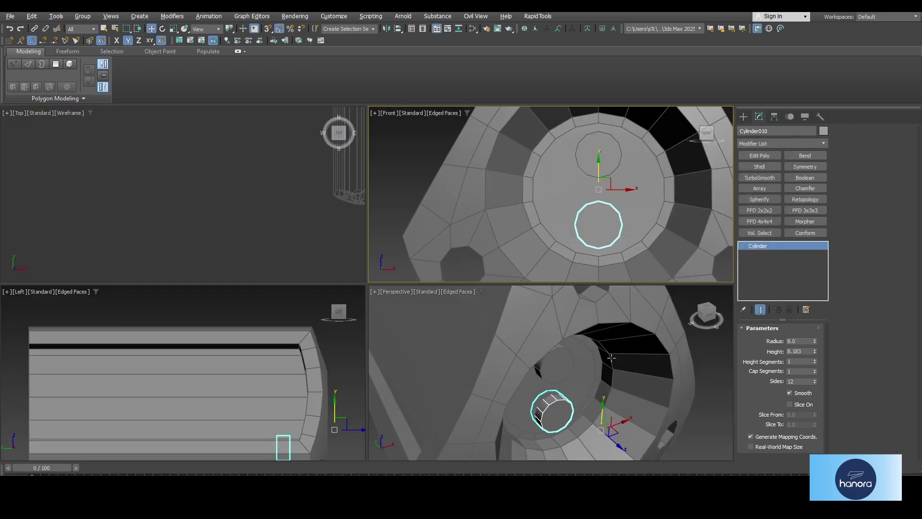
{"action": "key", "text": "alt+w"}
{"action": "middle_click_drag", "start_coordinate": [613, 428], "coordinate": [494, 263], "text": "alt"}
{"action": "key", "text": "alt+w"}
{"action": "middle_click", "coordinate": [507, 215]}
{"action": "key", "text": "alt+w"}
{"action": "middle_click_drag", "start_coordinate": [508, 215], "coordinate": [525, 175]}
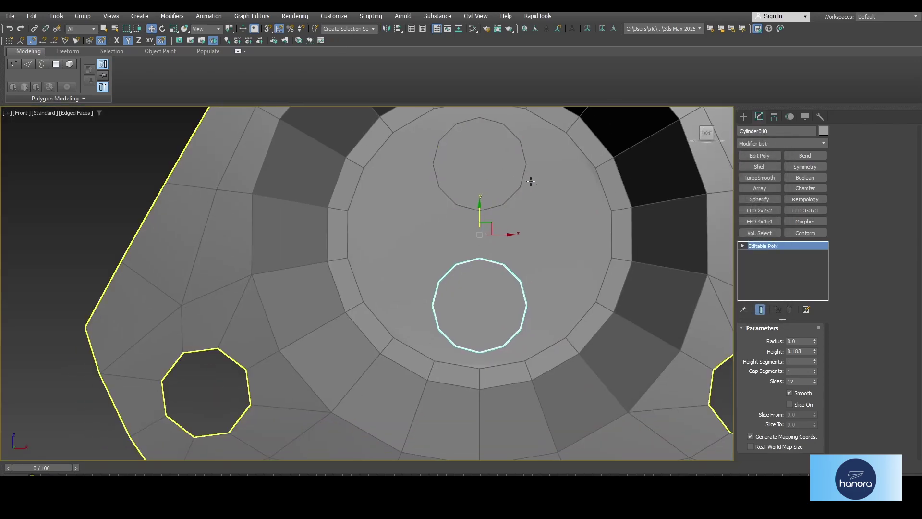
Step: Subtract both cylinders from the body with a Boolean modifier
{"action": "left_click", "coordinate": [529, 181]}
{"action": "left_click", "coordinate": [746, 116]}
{"action": "left_click", "coordinate": [763, 116]}
{"action": "left_click", "coordinate": [805, 178]}
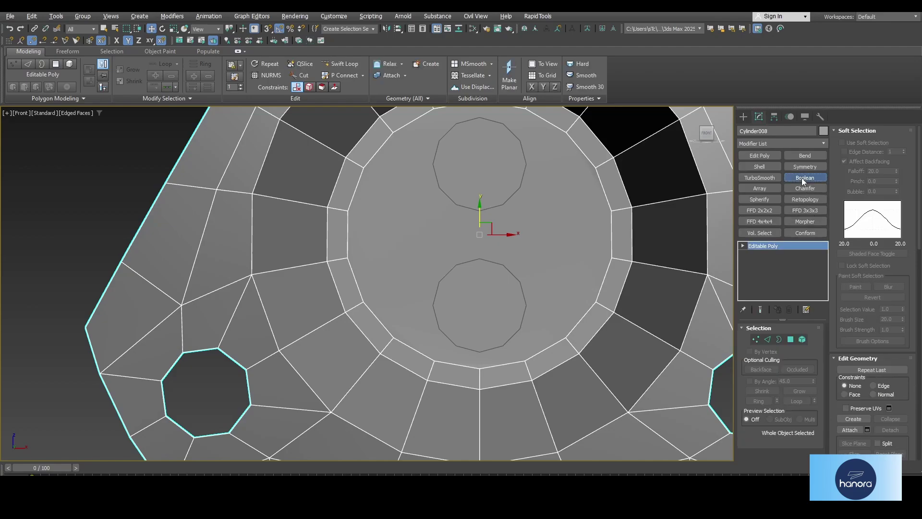
{"action": "left_click", "coordinate": [503, 289]}
{"action": "left_click", "coordinate": [502, 190]}
{"action": "right_click", "coordinate": [498, 169]}
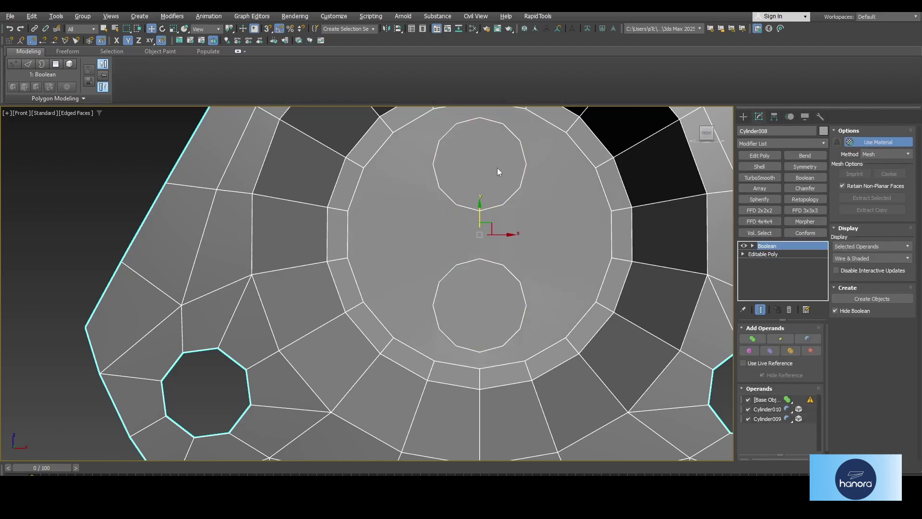
Step: Convert the Boolean result to an Editable Poly and delete the polygons of both round pockets
{"action": "right_click", "coordinate": [507, 153]}
{"action": "mouse_move", "coordinate": [561, 276]}
{"action": "left_click", "coordinate": [633, 284]}
{"action": "key", "text": "4"}
{"action": "left_click", "coordinate": [503, 264]}
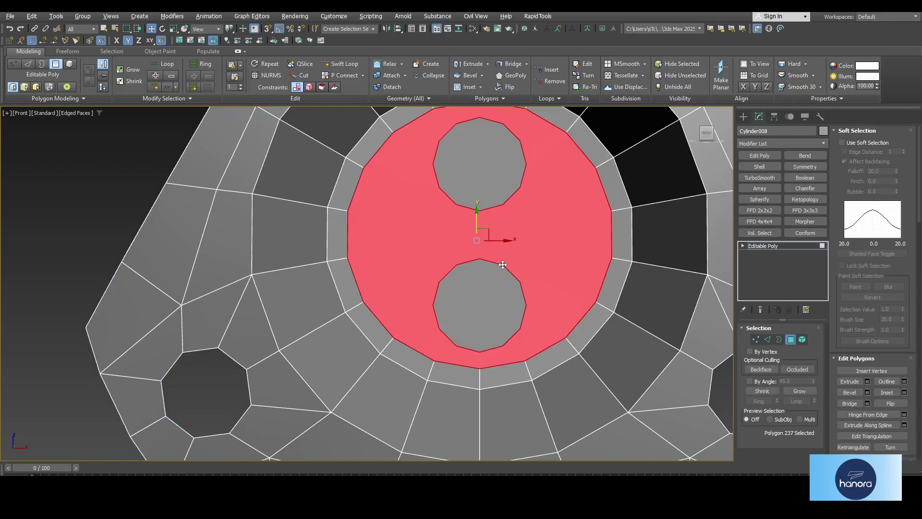
{"action": "left_click", "coordinate": [497, 283]}
{"action": "left_click", "coordinate": [478, 167], "text": "ctrl"}
{"action": "key", "text": "ctrl+Page_Up"}
{"action": "key", "text": "Delete"}
Step: Connect the upper round hole's vertices to the nearest vertices of the surrounding inner ring
{"action": "key", "text": "1"}
{"action": "middle_click_drag", "start_coordinate": [478, 169], "coordinate": [494, 215]}
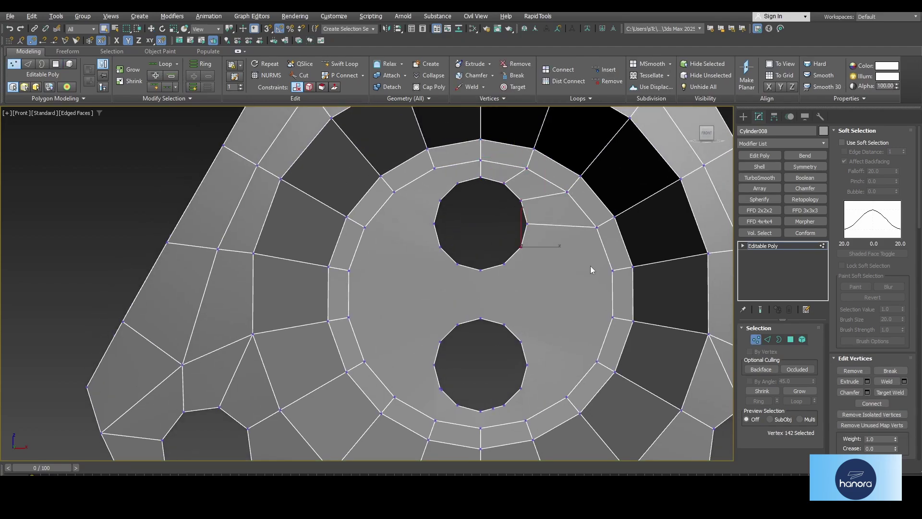
{"action": "left_click", "coordinate": [526, 217]}
{"action": "left_click", "coordinate": [267, 284], "text": "ctrl"}
{"action": "key", "text": "ctrl+shift+e"}
{"action": "scroll", "coordinate": [508, 277], "scroll_direction": "down", "scroll_amount": 2}
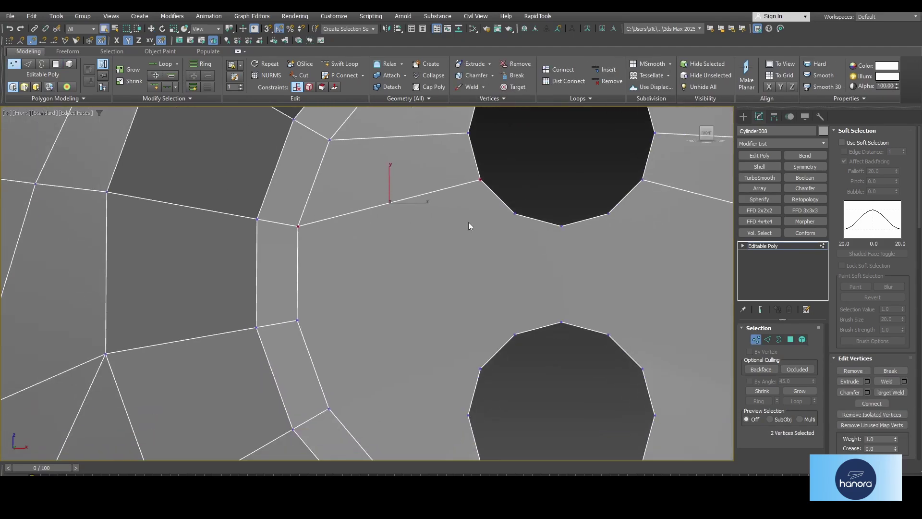
Step: Connect the facing vertices of the two round holes with straight vertical edges
{"action": "left_click", "coordinate": [515, 214]}
{"action": "left_click", "coordinate": [329, 305], "text": "ctrl"}
{"action": "middle_click_drag", "start_coordinate": [458, 281], "coordinate": [404, 266]}
{"action": "key", "text": "ctrl+shift+e"}
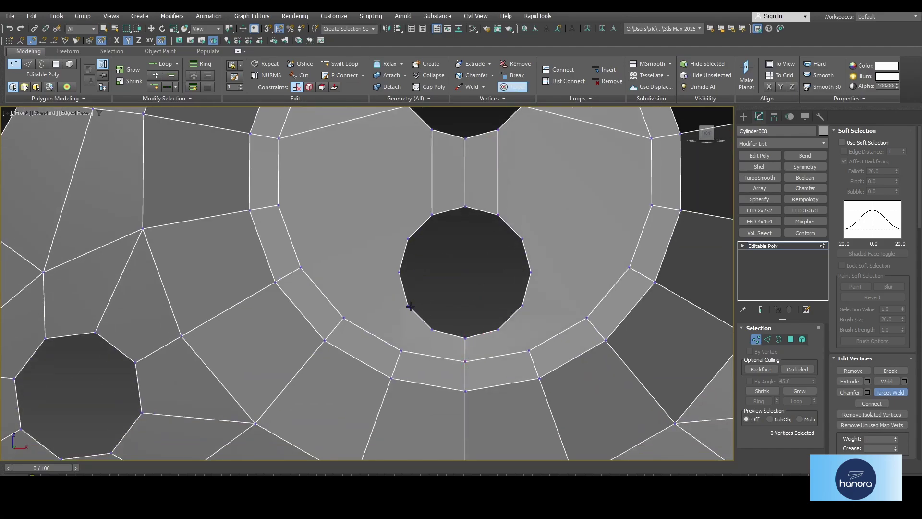
Step: Connect the lower round hole's vertices to the nearest vertices of the surrounding inner ring on both sides
{"action": "scroll", "coordinate": [411, 306], "scroll_direction": "up", "scroll_amount": 2}
{"action": "middle_click_drag", "start_coordinate": [521, 298], "coordinate": [569, 300]}
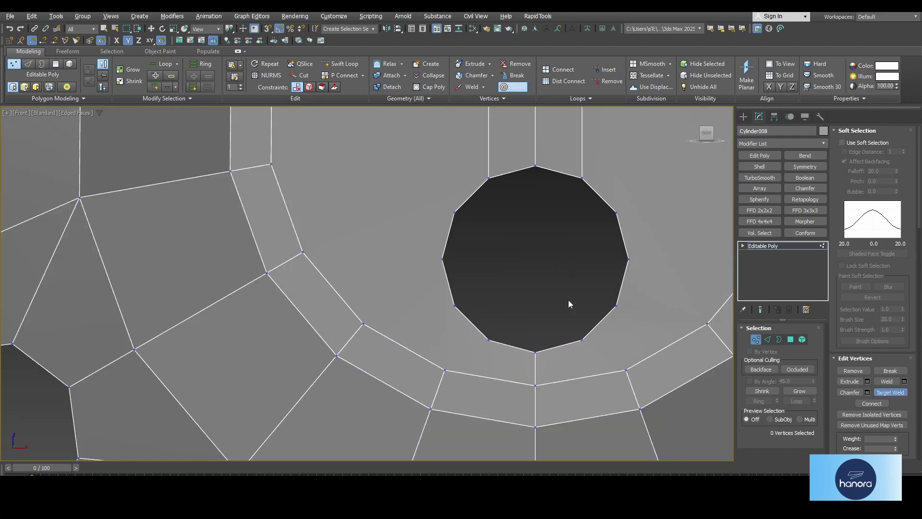
{"action": "left_click", "coordinate": [605, 297]}
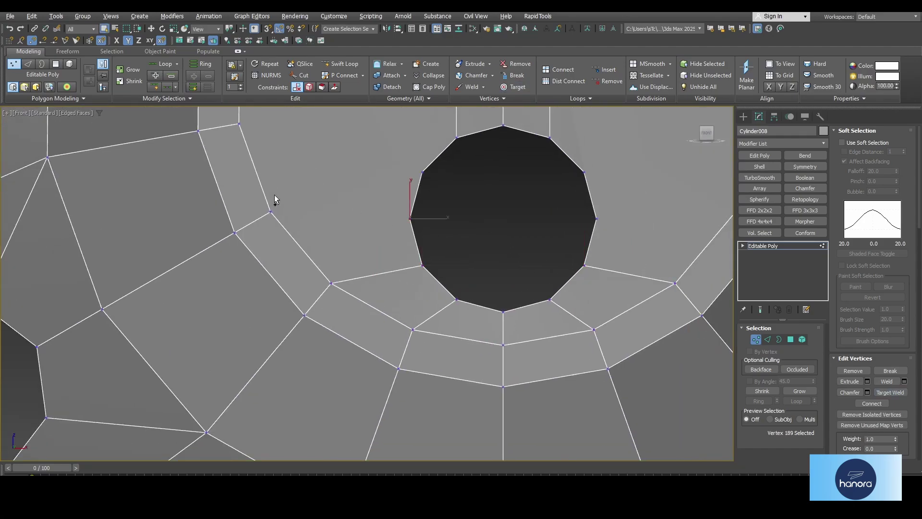
{"action": "left_click", "coordinate": [270, 211], "text": "ctrl"}
{"action": "key", "text": "ctrl+shift+e"}
{"action": "middle_click_drag", "start_coordinate": [274, 207], "coordinate": [227, 234]}
{"action": "left_click", "coordinate": [688, 239], "text": "ctrl"}
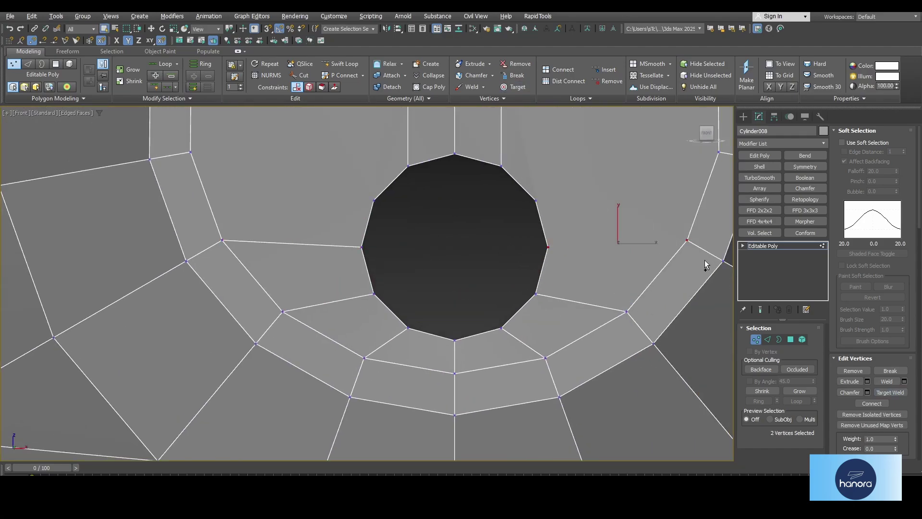
{"action": "middle_click_drag", "start_coordinate": [672, 241], "coordinate": [644, 265]}
Step: Connect the outer facing vertices of the two holes with a vertical edge on each side
{"action": "scroll", "coordinate": [339, 197], "scroll_direction": "down", "scroll_amount": 2}
{"action": "middle_click_drag", "start_coordinate": [341, 192], "coordinate": [361, 264]}
{"action": "left_click_drag", "start_coordinate": [370, 142], "coordinate": [353, 282]}
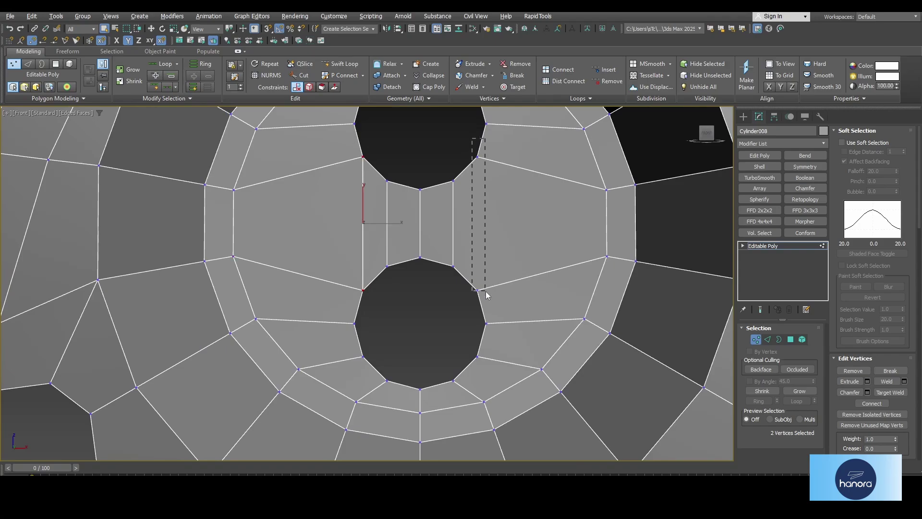
Step: Select the borders of both round holes and cap them
{"action": "left_click", "coordinate": [779, 340]}
{"action": "left_click", "coordinate": [445, 183]}
{"action": "left_click", "coordinate": [444, 263], "text": "ctrl"}
{"action": "right_click", "coordinate": [452, 244]}
{"action": "left_click", "coordinate": [440, 269]}
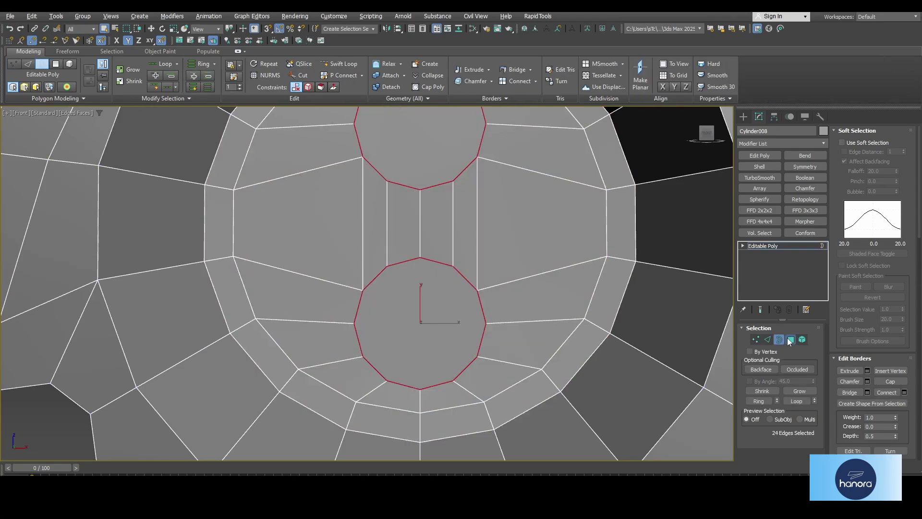
Step: Bevel the two cap polygons with height 0 and outline -0.5 and apply it, keeping the Bevel settings open
{"action": "left_click", "coordinate": [791, 340]}
{"action": "left_click", "coordinate": [435, 173]}
{"action": "left_click", "coordinate": [429, 290], "text": "ctrl"}
{"action": "left_click", "coordinate": [468, 75]}
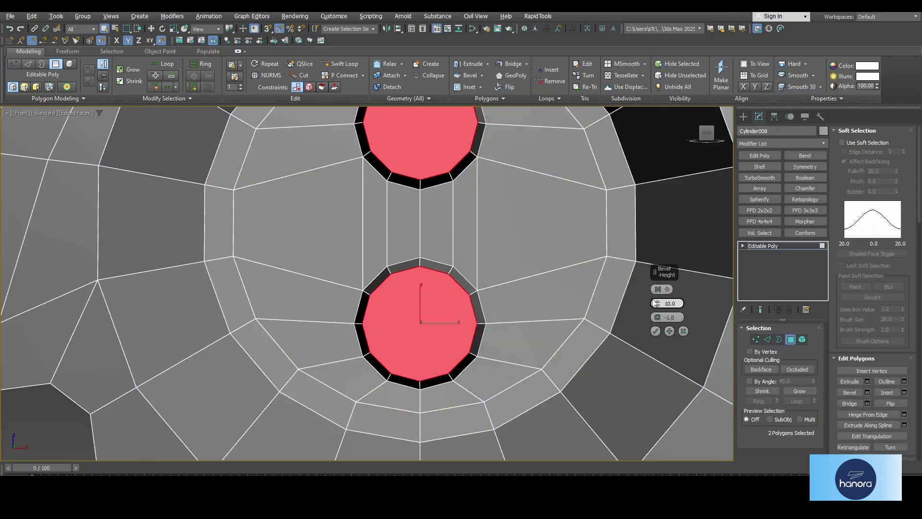
{"action": "type", "text": "0.5"}
{"action": "key", "text": "Return"}
{"action": "type", "text": "-"}
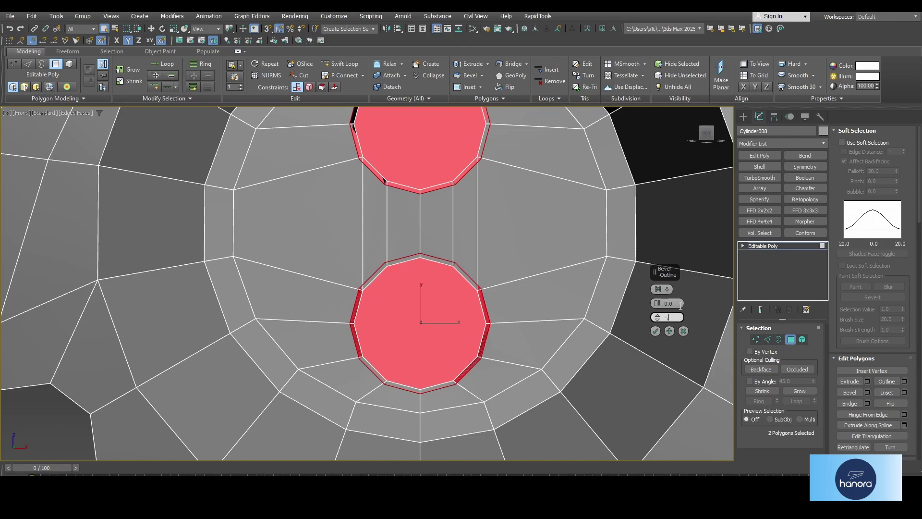
{"action": "type", "text": "0.5"}
{"action": "key", "text": "Return"}
{"action": "left_click", "coordinate": [669, 332]}
Step: Recess both cap polygons into the inner face with a second bevel that resets the outline and uses a negative height
{"action": "key", "text": "p"}
{"action": "scroll", "coordinate": [427, 332], "scroll_direction": "down", "scroll_amount": 4}
{"action": "middle_click_drag", "start_coordinate": [427, 332], "coordinate": [408, 346], "text": "alt"}
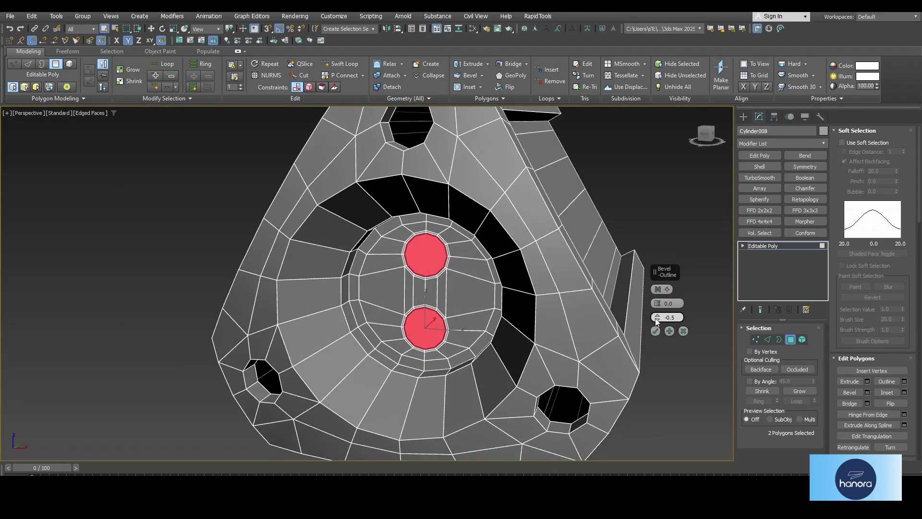
{"action": "right_click", "coordinate": [656, 319]}
{"action": "middle_click_drag", "start_coordinate": [461, 269], "coordinate": [435, 271], "text": "alt"}
{"action": "scroll", "coordinate": [434, 271], "scroll_direction": "up", "scroll_amount": 2}
{"action": "left_click_drag", "start_coordinate": [659, 307], "coordinate": [659, 325]}
{"action": "left_click", "coordinate": [656, 331]}
{"action": "middle_click_drag", "start_coordinate": [656, 333], "coordinate": [488, 314], "text": "alt"}
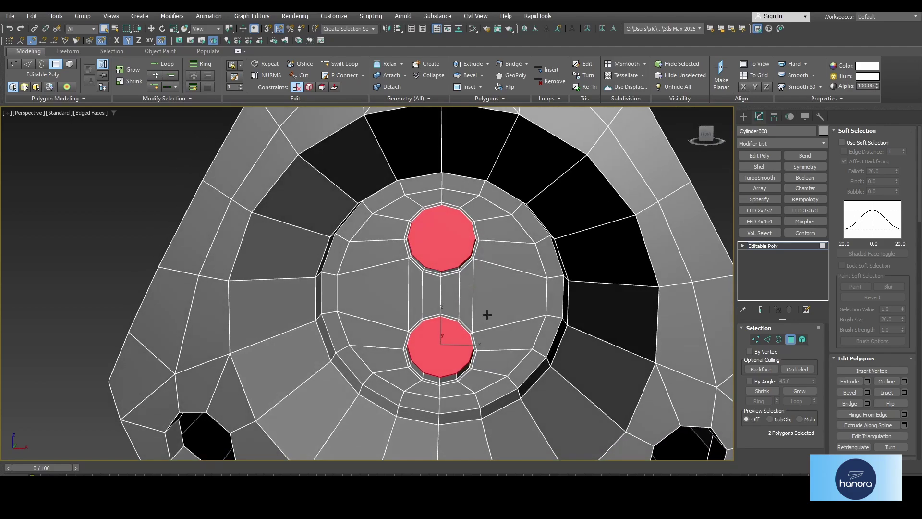
Step: Inset the floor polygons of both round sockets and connect their opposite vertices with horizontal edges and a vertical centre edge
{"action": "left_click", "coordinate": [466, 87]}
{"action": "scroll", "coordinate": [439, 289], "scroll_direction": "up", "scroll_amount": 4}
{"action": "key", "text": "alt+w"}
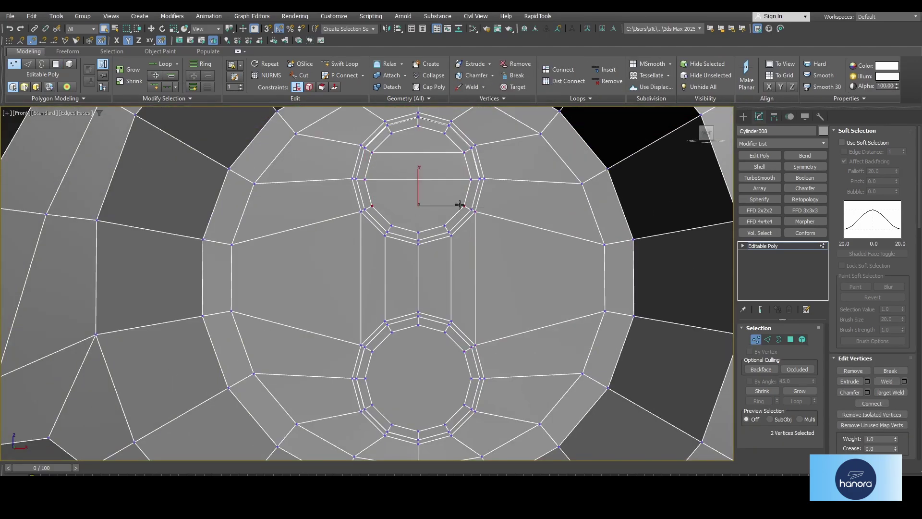
{"action": "middle_click_drag", "start_coordinate": [460, 204], "coordinate": [465, 157]}
{"action": "left_click", "coordinate": [468, 325]}
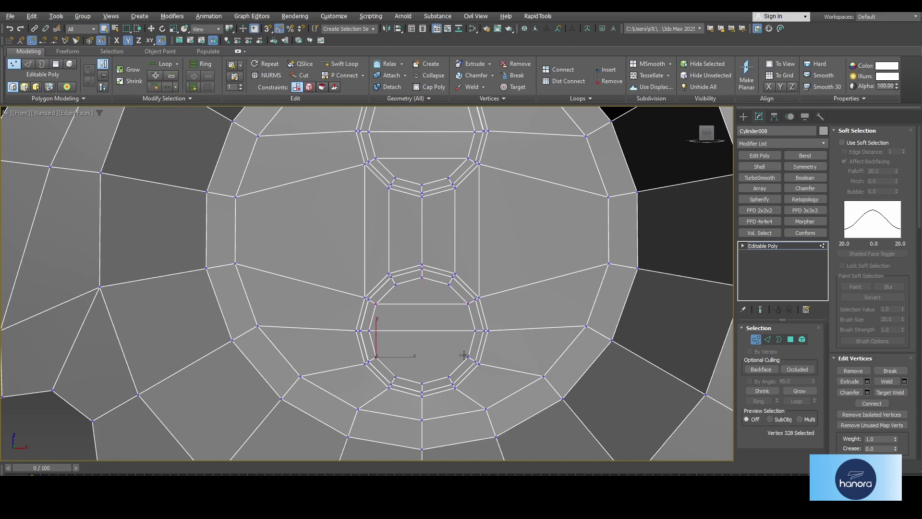
{"action": "left_click", "coordinate": [423, 383]}
{"action": "middle_click_drag", "start_coordinate": [422, 178], "coordinate": [424, 269]}
{"action": "left_click", "coordinate": [423, 169]}
{"action": "left_click", "coordinate": [423, 275]}
{"action": "key", "text": "alt+w"}
{"action": "middle_click_drag", "start_coordinate": [504, 326], "coordinate": [418, 350], "text": "alt"}
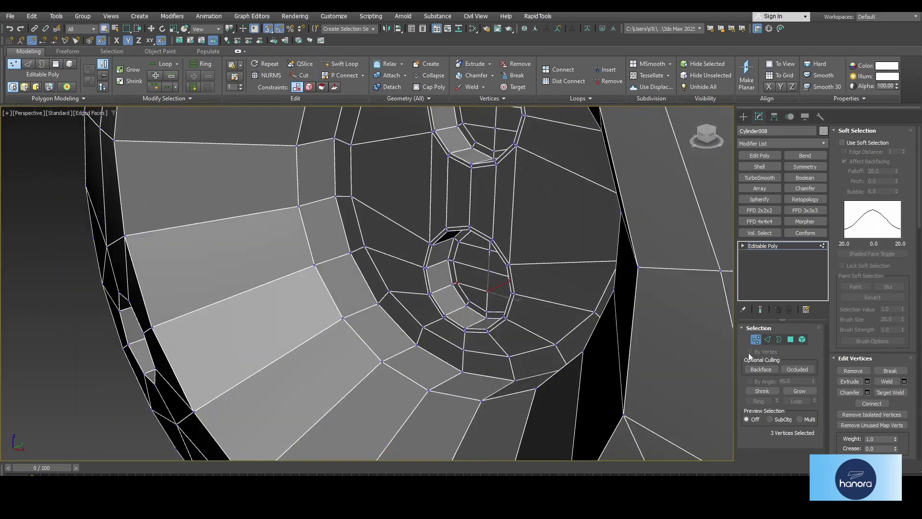
{"action": "left_click", "coordinate": [768, 339]}
{"action": "double_click", "coordinate": [448, 193]}
{"action": "double_click", "coordinate": [454, 137]}
{"action": "scroll", "coordinate": [439, 288], "scroll_direction": "up", "scroll_amount": 2}
{"action": "key", "text": "w"}
{"action": "middle_click_drag", "start_coordinate": [516, 224], "coordinate": [552, 226], "text": "alt"}
{"action": "left_click", "coordinate": [470, 273]}
{"action": "scroll", "coordinate": [527, 228], "scroll_direction": "up", "scroll_amount": 3}
{"action": "left_click", "coordinate": [527, 229]}
{"action": "key", "text": "w"}
{"action": "scroll", "coordinate": [527, 229], "scroll_direction": "down", "scroll_amount": 6}
Step: Connect the ring of edges on the central recess's tapered wall with six evenly spaced loops
{"action": "left_click", "coordinate": [347, 243]}
{"action": "left_click", "coordinate": [905, 415]}
{"action": "left_click_drag", "start_coordinate": [658, 289], "coordinate": [657, 277]}
{"action": "left_click", "coordinate": [656, 331]}
{"action": "middle_click_drag", "start_coordinate": [530, 335], "coordinate": [536, 275]}
Step: Extrude the new edge loops on the recess wall with a width of 1 and a height of 0.5
{"action": "left_click", "coordinate": [474, 65], "text": "shift"}
{"action": "left_click", "coordinate": [676, 302]}
{"action": "type", "text": "."}
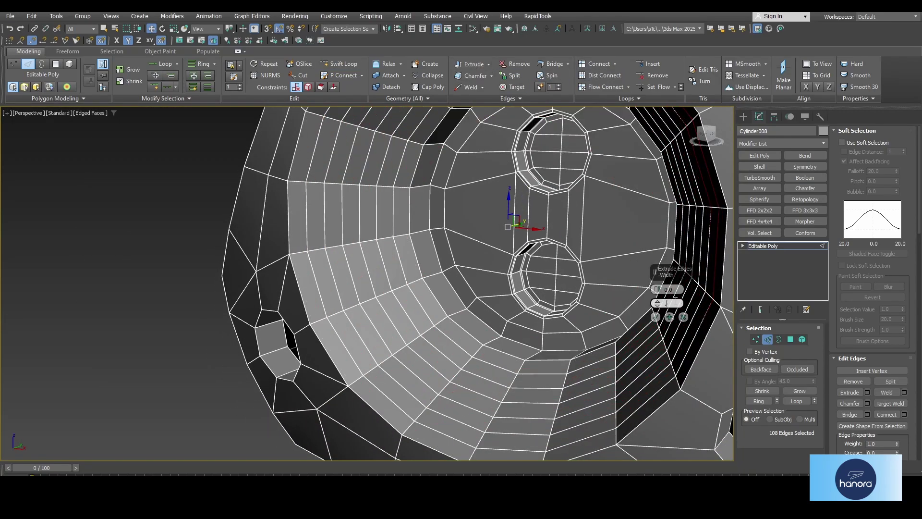
{"action": "type", "text": "5"}
{"action": "key", "text": "Return"}
{"action": "type", "text": "1"}
{"action": "key", "text": "Return"}
{"action": "middle_click_drag", "start_coordinate": [576, 250], "coordinate": [538, 274], "text": "alt"}
{"action": "left_click", "coordinate": [671, 291]}
{"action": "type", "text": ".5"}
{"action": "key", "text": "Return"}
Step: Select the recess's outer rim as an edge loop and add one corner's long outline edges to the selection
{"action": "middle_click_drag", "start_coordinate": [418, 231], "coordinate": [373, 260], "text": "alt"}
{"action": "scroll", "coordinate": [360, 327], "scroll_direction": "up", "scroll_amount": 4}
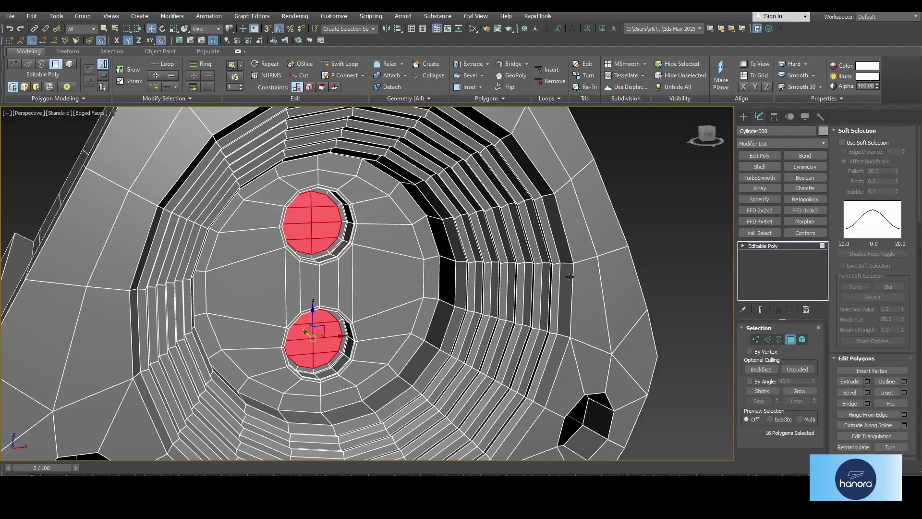
{"action": "left_click", "coordinate": [569, 277]}
{"action": "left_click", "coordinate": [563, 255], "text": "shift"}
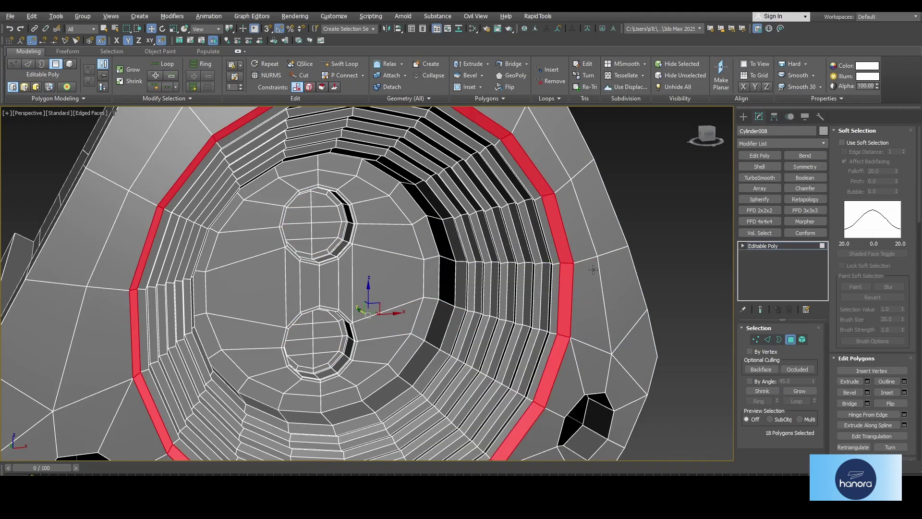
{"action": "left_click", "coordinate": [766, 340], "text": "shift"}
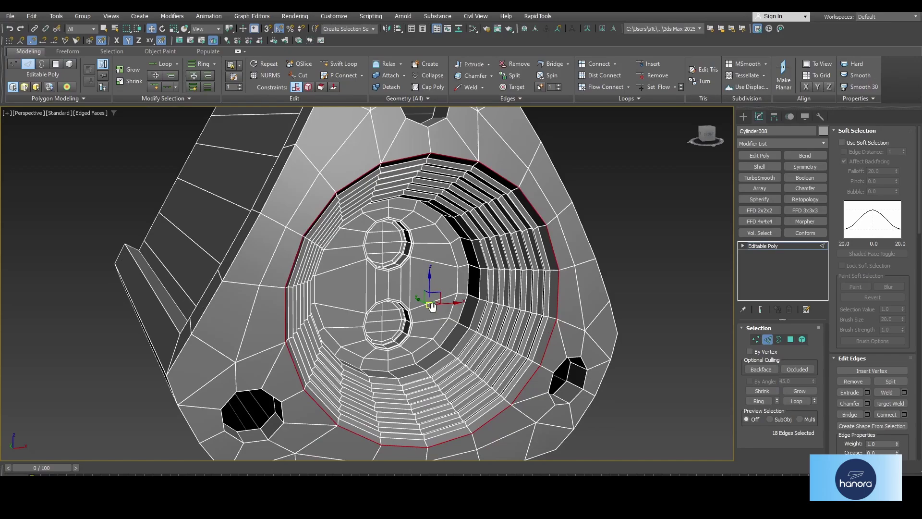
{"action": "middle_click_drag", "start_coordinate": [528, 307], "coordinate": [515, 322], "text": "alt"}
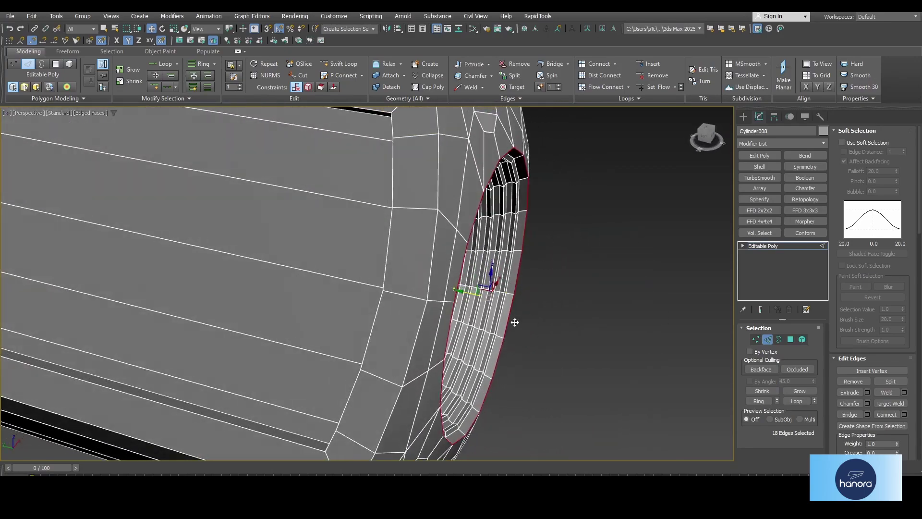
{"action": "middle_click_drag", "start_coordinate": [438, 192], "coordinate": [571, 243], "text": "alt"}
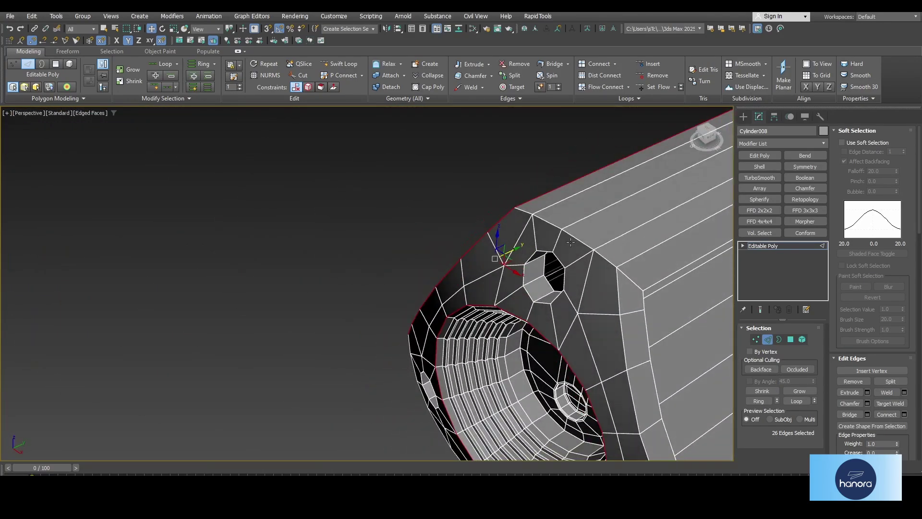
Step: Extend the selection to the similar edges along the other corners and chamfer all of them
{"action": "left_click", "coordinate": [161, 99]}
{"action": "left_click", "coordinate": [151, 120]}
{"action": "scroll", "coordinate": [408, 224], "scroll_direction": "down", "scroll_amount": 5}
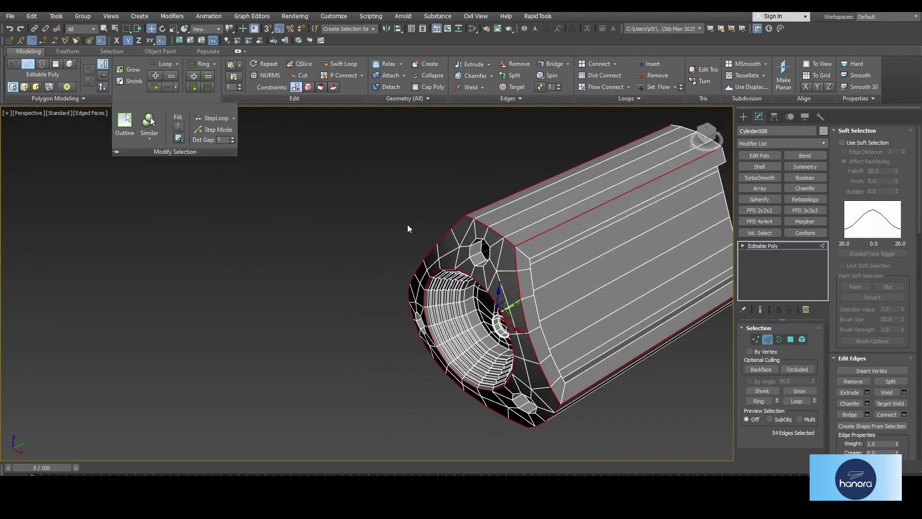
{"action": "middle_click_drag", "start_coordinate": [408, 223], "coordinate": [494, 225], "text": "alt"}
{"action": "scroll", "coordinate": [494, 225], "scroll_direction": "up", "scroll_amount": 5}
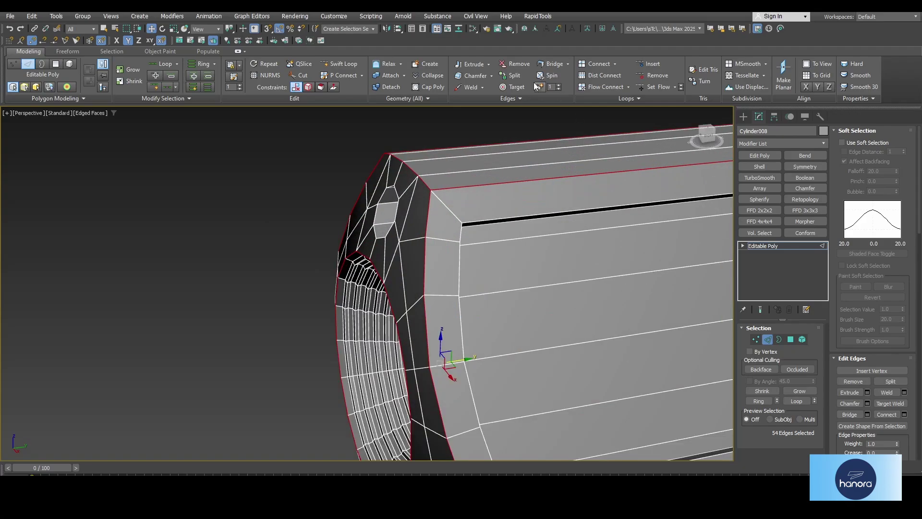
{"action": "left_click", "coordinate": [464, 77]}
{"action": "left_click", "coordinate": [651, 386]}
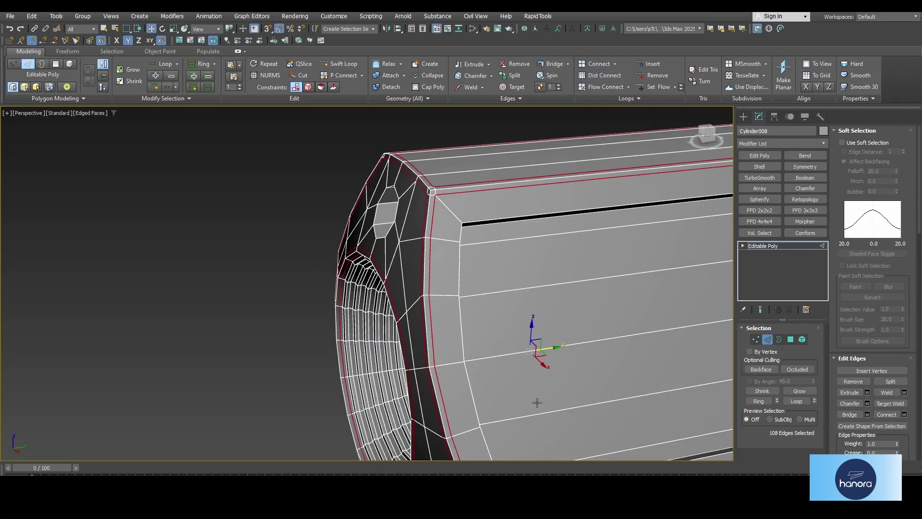
{"action": "middle_click_drag", "start_coordinate": [535, 402], "coordinate": [510, 350], "text": "alt"}
{"action": "left_click", "coordinate": [594, 374]}
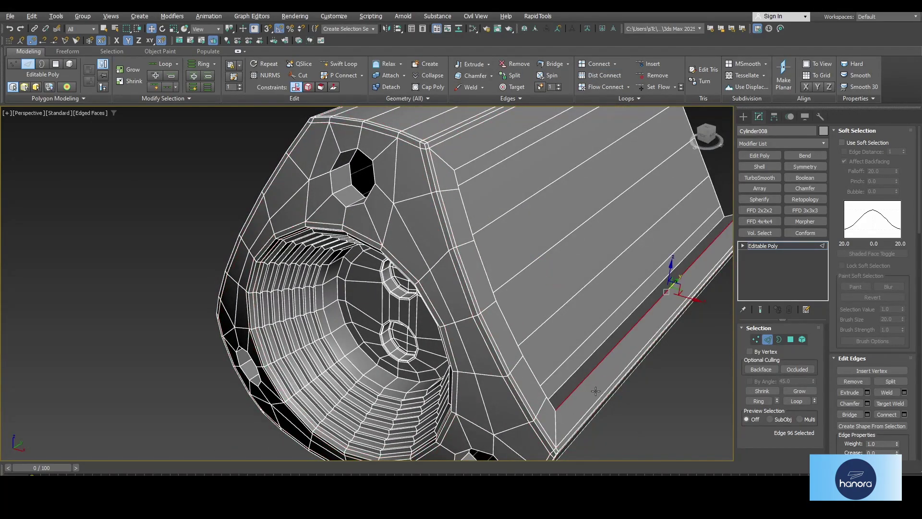
{"action": "middle_click_drag", "start_coordinate": [597, 389], "coordinate": [448, 339], "text": "alt"}
{"action": "scroll", "coordinate": [427, 262], "scroll_direction": "up", "scroll_amount": 2}
{"action": "left_click", "coordinate": [419, 299], "text": "ctrl"}
{"action": "left_click", "coordinate": [416, 252], "text": "ctrl"}
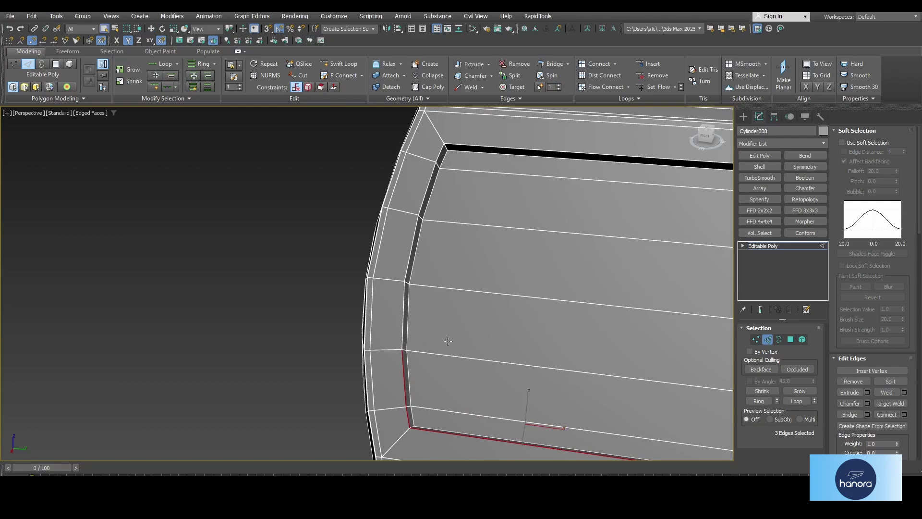
{"action": "key", "text": "1"}
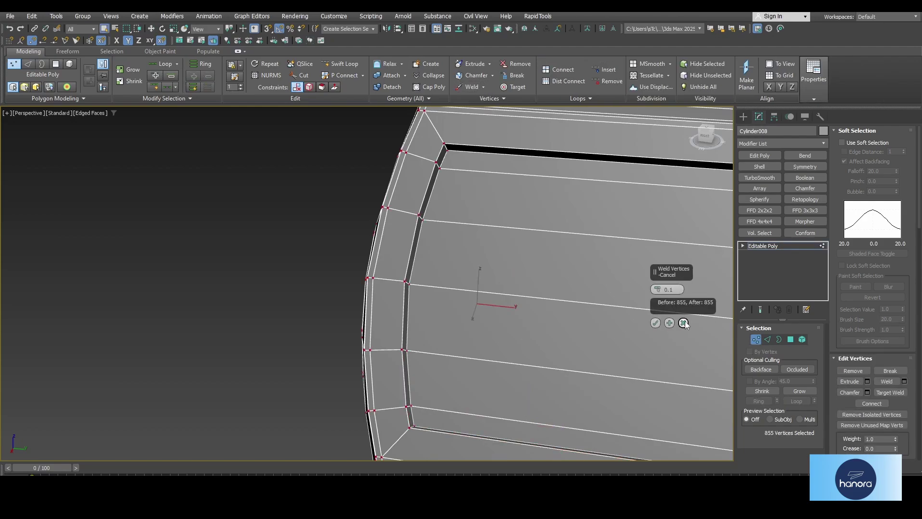
{"action": "left_click", "coordinate": [684, 323]}
Step: Adjust the misaligned vertex on the side panel's border, delete its two adjacent rim polygons and rebuild them with Bridge
{"action": "scroll", "coordinate": [385, 336], "scroll_direction": "up", "scroll_amount": 5}
{"action": "left_click", "coordinate": [376, 340]}
{"action": "key", "text": "w"}
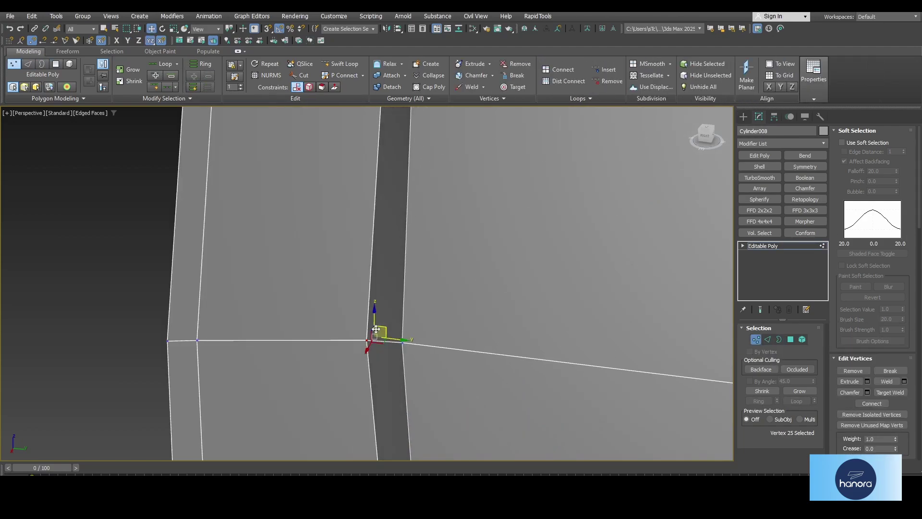
{"action": "key", "text": "4"}
{"action": "left_click", "coordinate": [347, 376]}
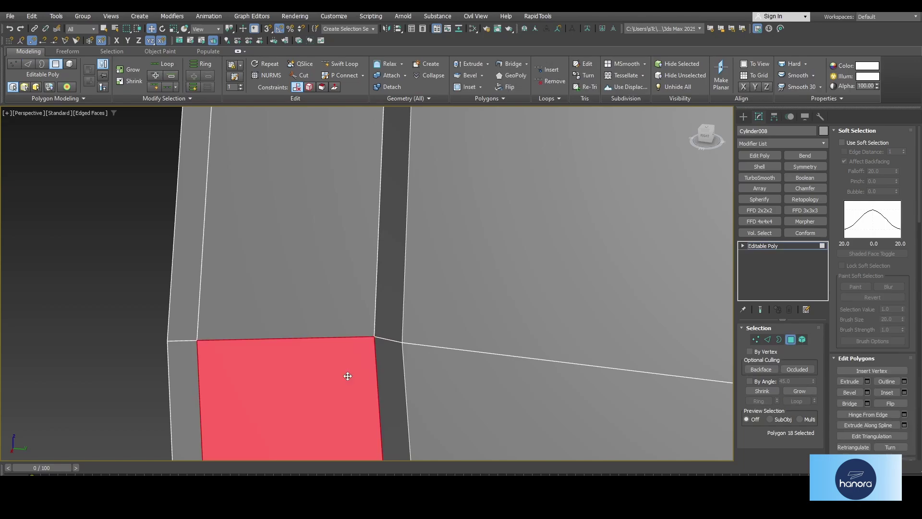
{"action": "key", "text": "Delete"}
{"action": "left_click", "coordinate": [348, 287]}
{"action": "key", "text": "Delete"}
{"action": "key", "text": "2"}
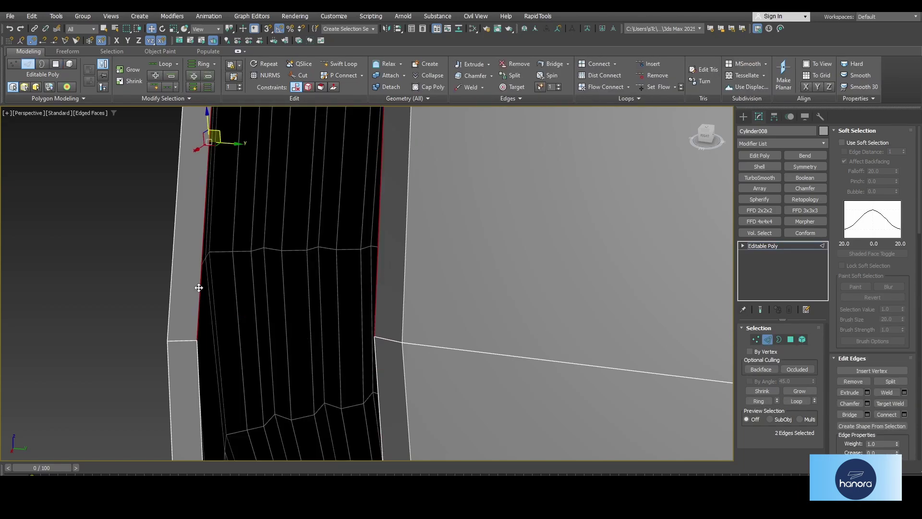
{"action": "scroll", "coordinate": [199, 287], "scroll_direction": "down", "scroll_amount": 2}
{"action": "left_click", "coordinate": [541, 65]}
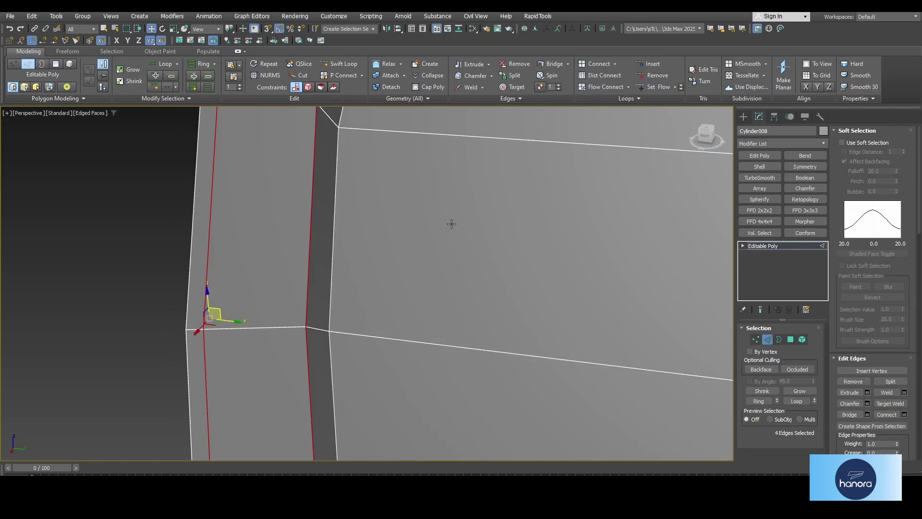
Step: Select the border edge loops of all three recessed side panels
{"action": "double_click", "coordinate": [314, 253]}
{"action": "scroll", "coordinate": [309, 270], "scroll_direction": "down", "scroll_amount": 7}
{"action": "middle_click_drag", "start_coordinate": [309, 269], "coordinate": [417, 250], "text": "alt"}
{"action": "double_click", "coordinate": [417, 196]}
{"action": "middle_click_drag", "start_coordinate": [412, 217], "coordinate": [485, 213], "text": "alt"}
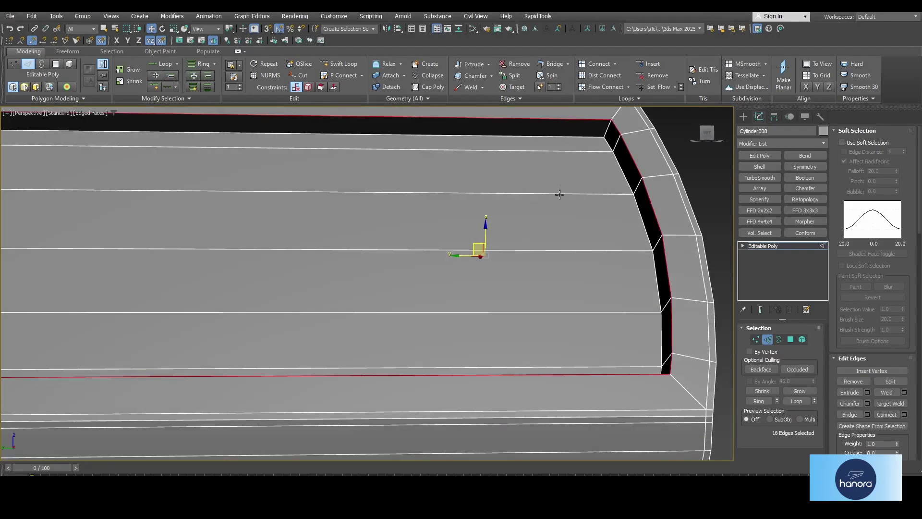
{"action": "middle_click_drag", "start_coordinate": [560, 194], "coordinate": [573, 216], "text": "alt"}
{"action": "double_click", "coordinate": [562, 173], "text": "ctrl"}
Step: Chamfer the selected side panel borders by 1.5
{"action": "middle_click_drag", "start_coordinate": [573, 216], "coordinate": [524, 302]}
{"action": "scroll", "coordinate": [405, 380], "scroll_direction": "up", "scroll_amount": 3}
{"action": "middle_click_drag", "start_coordinate": [524, 301], "coordinate": [403, 349], "text": "alt"}
{"action": "left_click", "coordinate": [469, 76], "text": "shift"}
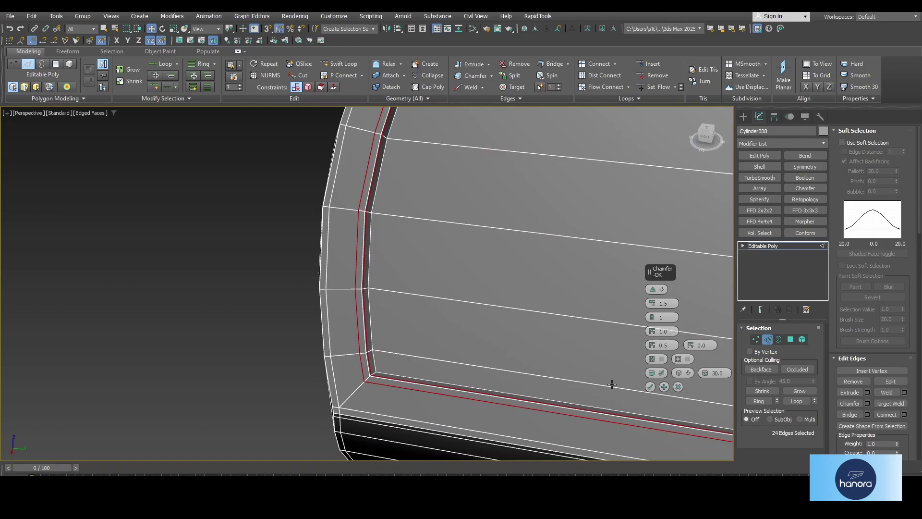
{"action": "left_click", "coordinate": [650, 388]}
Step: Insert an edge loop around the whole body just behind the front rim of the side panels
{"action": "scroll", "coordinate": [423, 358], "scroll_direction": "down", "scroll_amount": 4}
{"action": "middle_click_drag", "start_coordinate": [467, 346], "coordinate": [504, 339], "text": "alt"}
{"action": "key", "text": "alt+1"}
{"action": "left_click", "coordinate": [441, 224]}
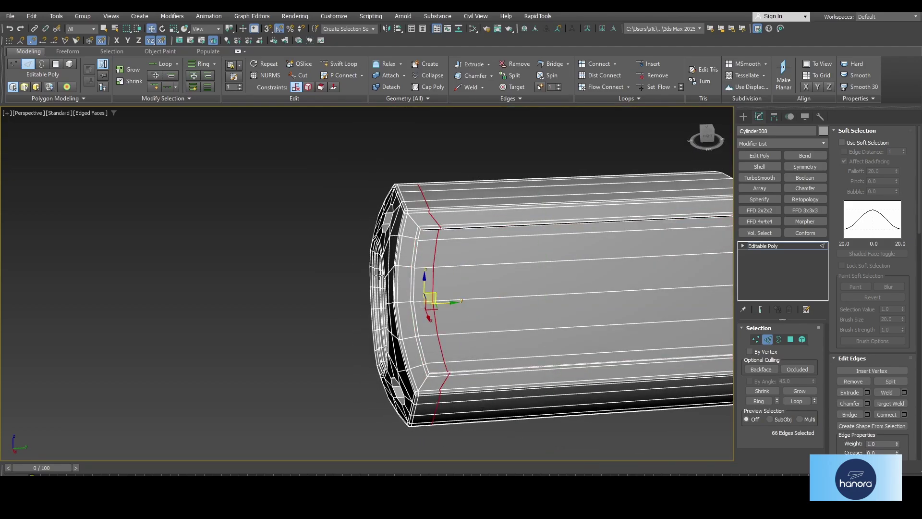
Step: Select all open borders of the three corner holes and cap them
{"action": "scroll", "coordinate": [379, 275], "scroll_direction": "down", "scroll_amount": 2}
{"action": "middle_click_drag", "start_coordinate": [379, 276], "coordinate": [422, 241], "text": "alt"}
{"action": "scroll", "coordinate": [423, 242], "scroll_direction": "up", "scroll_amount": 5}
{"action": "left_click", "coordinate": [779, 339]}
{"action": "left_click", "coordinate": [418, 231]}
{"action": "scroll", "coordinate": [414, 238], "scroll_direction": "down", "scroll_amount": 2}
{"action": "key", "text": "ctrl+a"}
{"action": "right_click", "coordinate": [550, 188]}
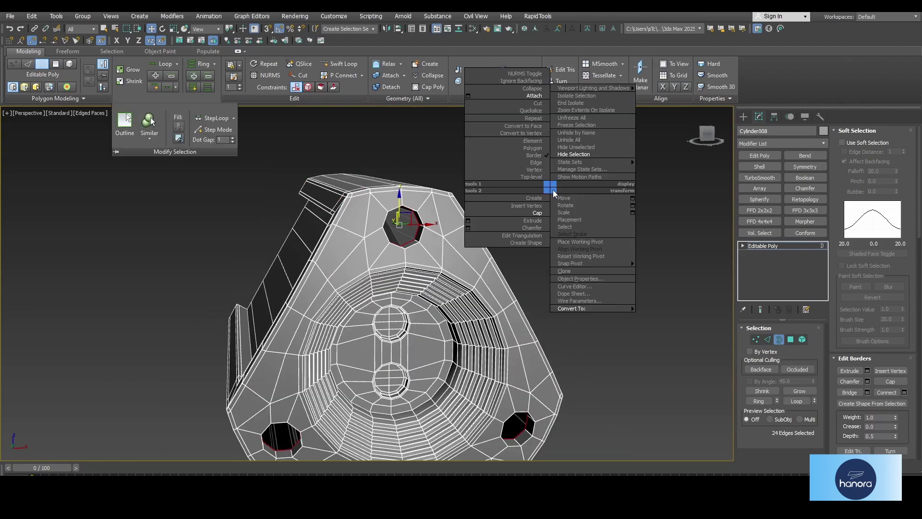
{"action": "left_click", "coordinate": [537, 212]}
Step: Select the three cap polygons in the corner holes and inset them
{"action": "key", "text": "4"}
{"action": "middle_click_drag", "start_coordinate": [481, 269], "coordinate": [473, 240], "text": "alt"}
{"action": "left_click", "coordinate": [404, 195]}
{"action": "left_click", "coordinate": [282, 410], "text": "ctrl"}
{"action": "left_click", "coordinate": [536, 405], "text": "ctrl"}
{"action": "middle_click_drag", "start_coordinate": [536, 365], "coordinate": [409, 360], "text": "alt"}
{"action": "key", "text": "alt+w"}
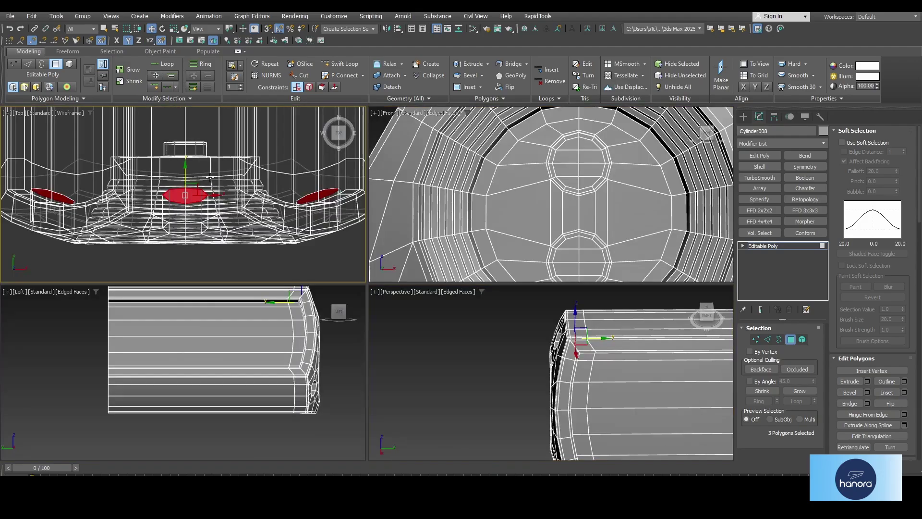
{"action": "key", "text": "alt+w"}
{"action": "key", "text": "p"}
{"action": "key", "text": "alt+x"}
{"action": "scroll", "coordinate": [898, 412], "scroll_direction": "down", "scroll_amount": 5}
{"action": "key", "text": "alt+x"}
{"action": "middle_click_drag", "start_coordinate": [384, 226], "coordinate": [475, 230], "text": "alt"}
{"action": "scroll", "coordinate": [471, 227], "scroll_direction": "up", "scroll_amount": 5}
{"action": "left_click", "coordinate": [469, 87], "text": "shift"}
{"action": "left_click", "coordinate": [657, 315]}
Step: Divide each of the three inset corner hole floors with two crossing edges between opposite vertices
{"action": "key", "text": "1"}
{"action": "left_click", "coordinate": [360, 216]}
{"action": "left_click", "coordinate": [487, 217], "text": "ctrl"}
{"action": "key", "text": "ctrl+shift+e"}
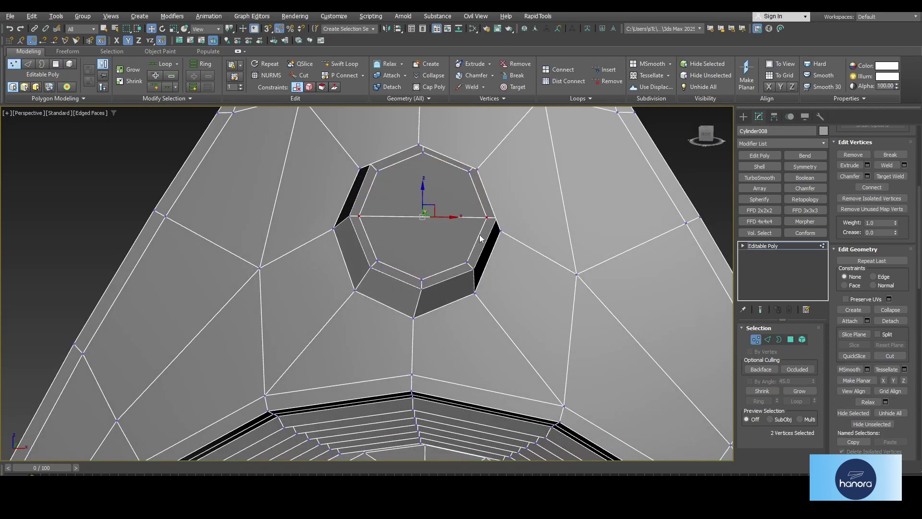
{"action": "middle_click_drag", "start_coordinate": [421, 259], "coordinate": [566, 265], "text": "alt"}
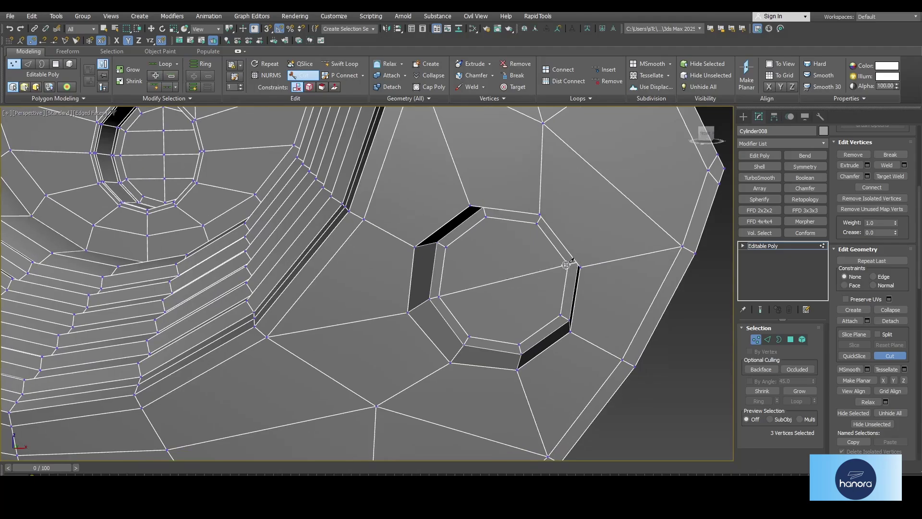
{"action": "middle_click_drag", "start_coordinate": [522, 344], "coordinate": [383, 272], "text": "alt"}
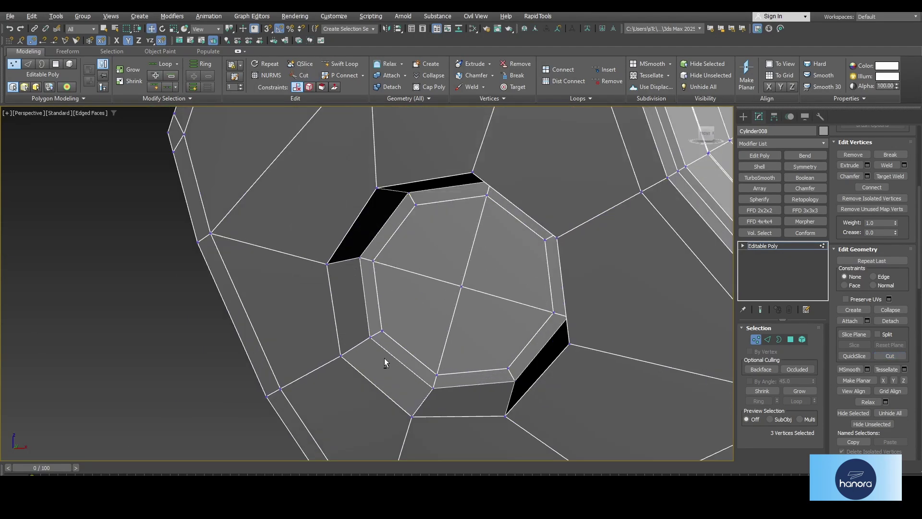
Step: Connect the wall edges of all three corner holes with one loop, using a slide of 80
{"action": "middle_click_drag", "start_coordinate": [384, 363], "coordinate": [440, 299], "text": "alt"}
{"action": "key", "text": "2"}
{"action": "left_click", "coordinate": [598, 64], "text": "shift"}
{"action": "right_click", "coordinate": [658, 290]}
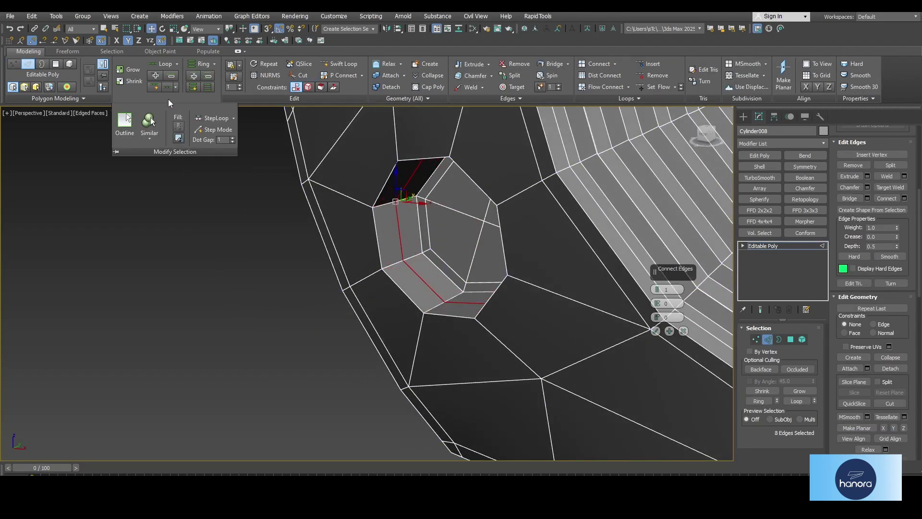
{"action": "scroll", "coordinate": [367, 259], "scroll_direction": "down", "scroll_amount": 8}
{"action": "mouse_move", "coordinate": [368, 260]}
{"action": "middle_mouse_down", "text": "alt"}
{"action": "mouse_move", "coordinate": [307, 255]}
{"action": "mouse_move", "coordinate": [380, 260]}
{"action": "middle_mouse_up", "text": "alt"}
{"action": "scroll", "coordinate": [599, 267], "scroll_direction": "up", "scroll_amount": 3}
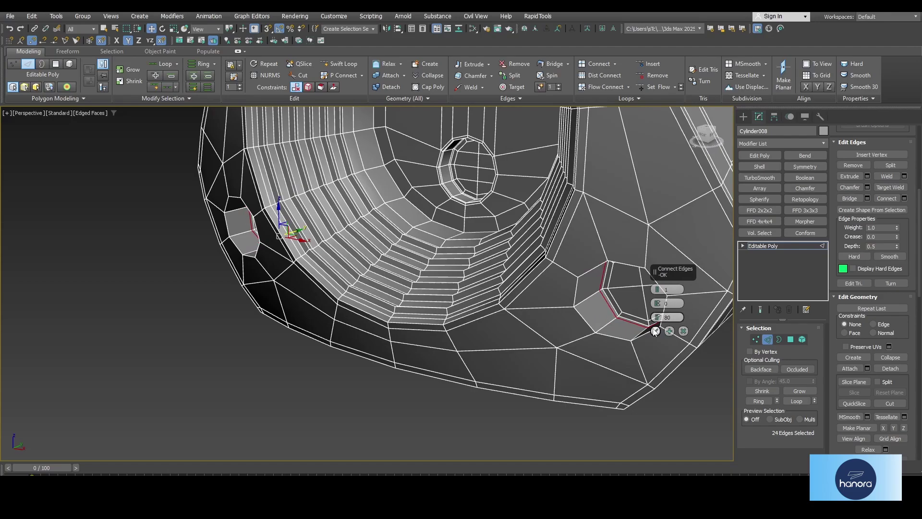
Step: Select the outer rim loops of all three corner holes and chamfer them
{"action": "mouse_move", "coordinate": [168, 99]}
{"action": "left_click", "coordinate": [134, 121]}
{"action": "left_click", "coordinate": [473, 76], "text": "shift"}
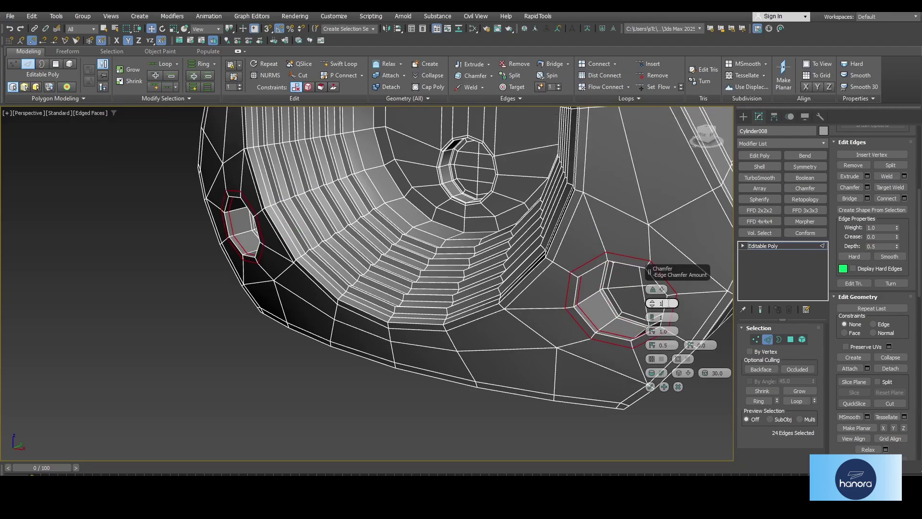
{"action": "key", "text": "Return"}
{"action": "left_click", "coordinate": [651, 387]}
Step: Leave edge editing and move only the body's pivot to its rear end
{"action": "scroll", "coordinate": [481, 288], "scroll_direction": "down", "scroll_amount": 5}
{"action": "middle_click_drag", "start_coordinate": [481, 288], "coordinate": [433, 327], "text": "alt"}
{"action": "left_click", "coordinate": [768, 340]}
{"action": "middle_click_drag", "start_coordinate": [519, 313], "coordinate": [438, 330], "text": "alt"}
{"action": "left_click", "coordinate": [775, 116]}
{"action": "left_click", "coordinate": [773, 184]}
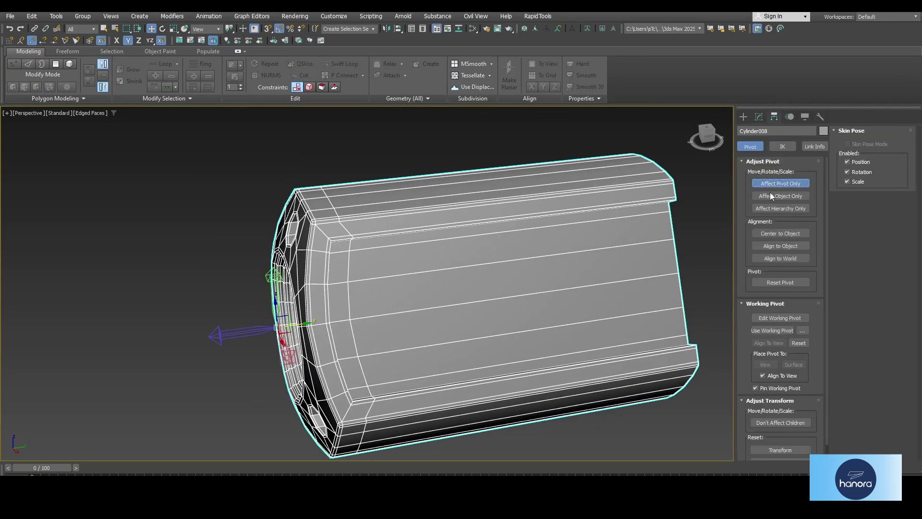
{"action": "key", "text": "t"}
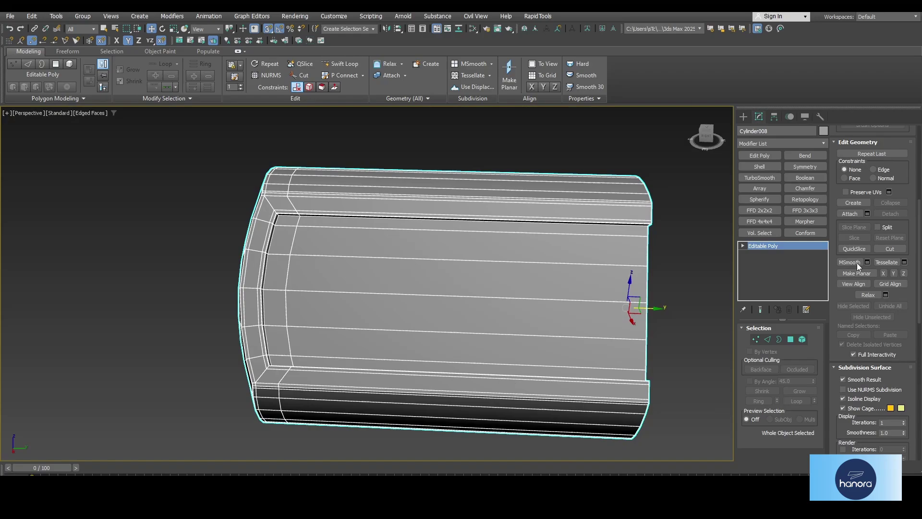
Step: Add a Symmetry modifier mirroring the body on the Z axis and shift its mirror plane forward from the rear end
{"action": "left_click", "coordinate": [805, 166]}
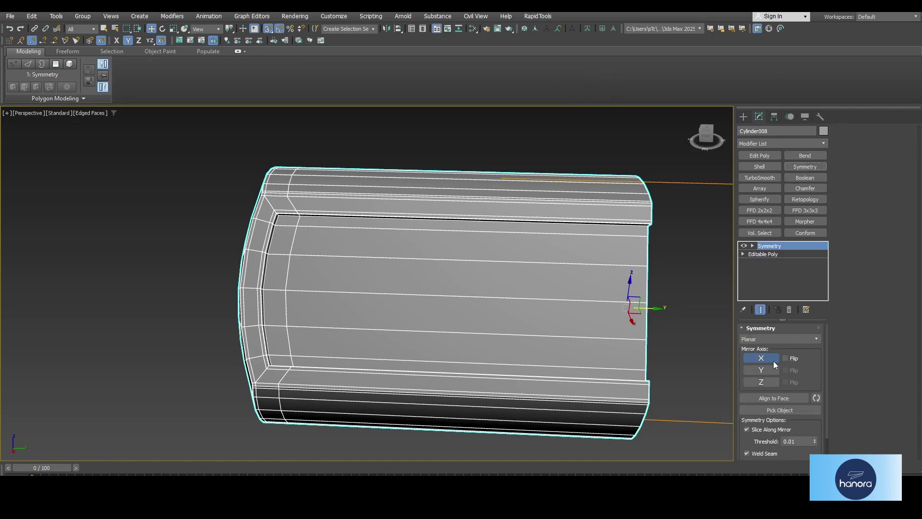
{"action": "left_click", "coordinate": [769, 254]}
{"action": "scroll", "coordinate": [597, 287], "scroll_direction": "down", "scroll_amount": 3}
{"action": "left_click_drag", "start_coordinate": [597, 288], "coordinate": [563, 285]}
{"action": "scroll", "coordinate": [563, 285], "scroll_direction": "up", "scroll_amount": 3}
{"action": "middle_click_drag", "start_coordinate": [563, 285], "coordinate": [593, 264], "text": "alt"}
{"action": "scroll", "coordinate": [593, 264], "scroll_direction": "up", "scroll_amount": 3}
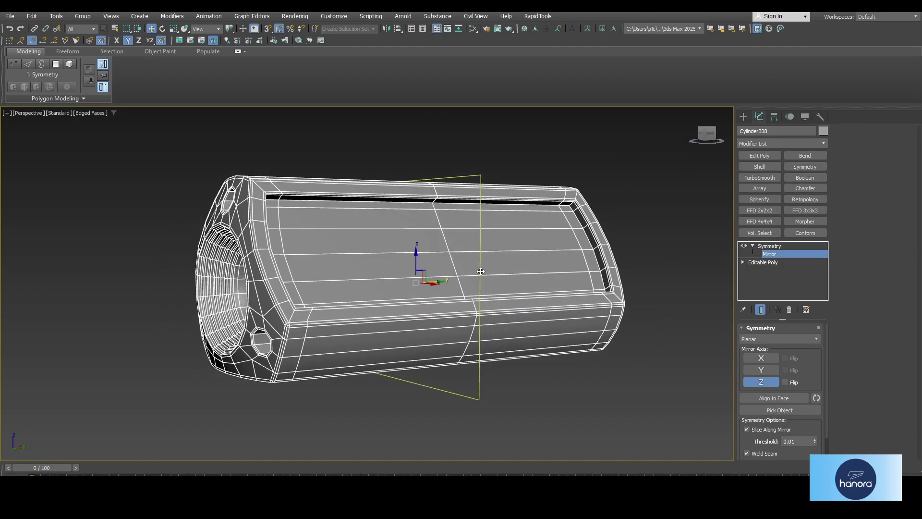
Step: Convert the mirrored body to an Editable Poly
{"action": "right_click", "coordinate": [578, 146]}
{"action": "mouse_move", "coordinate": [624, 268]}
{"action": "left_click", "coordinate": [679, 277]}
Step: Connect the body's lengthwise edges on both sides of the middle seam with new loops
{"action": "key", "text": "2"}
{"action": "middle_click_drag", "start_coordinate": [604, 306], "coordinate": [562, 304], "text": "alt"}
{"action": "left_click_drag", "start_coordinate": [379, 140], "coordinate": [367, 432]}
{"action": "left_click_drag", "start_coordinate": [506, 136], "coordinate": [491, 450], "text": "ctrl"}
{"action": "left_click", "coordinate": [904, 415]}
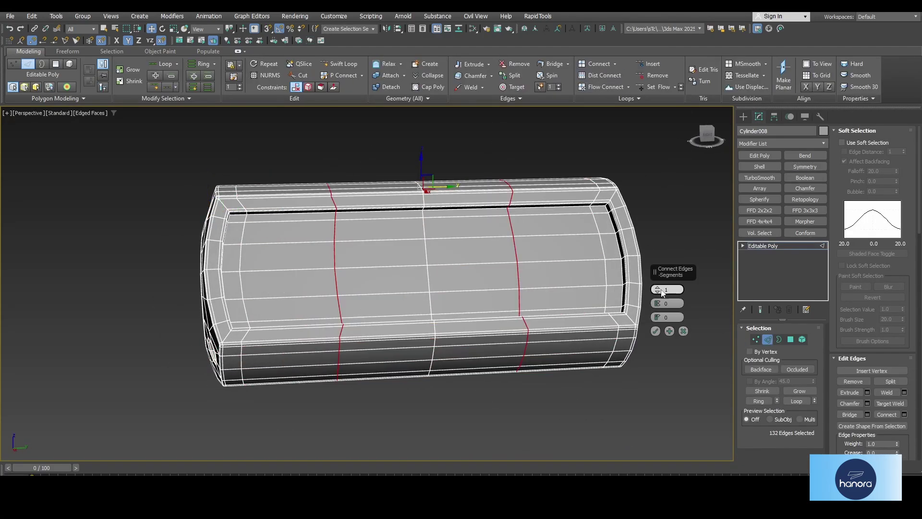